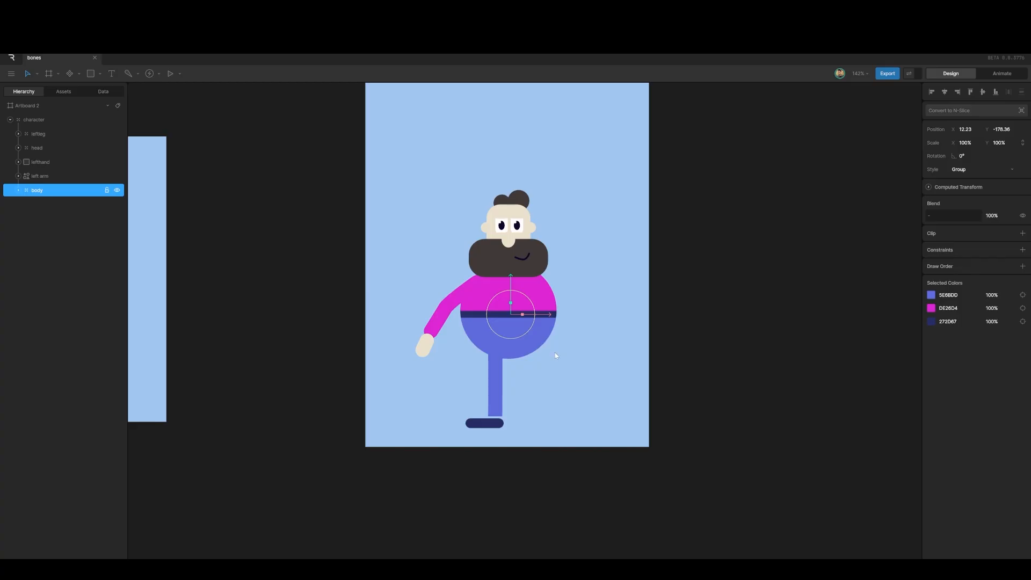
Step: Draw a short upright root bone from the base of the hips up towards the belt
left_click(555, 354)
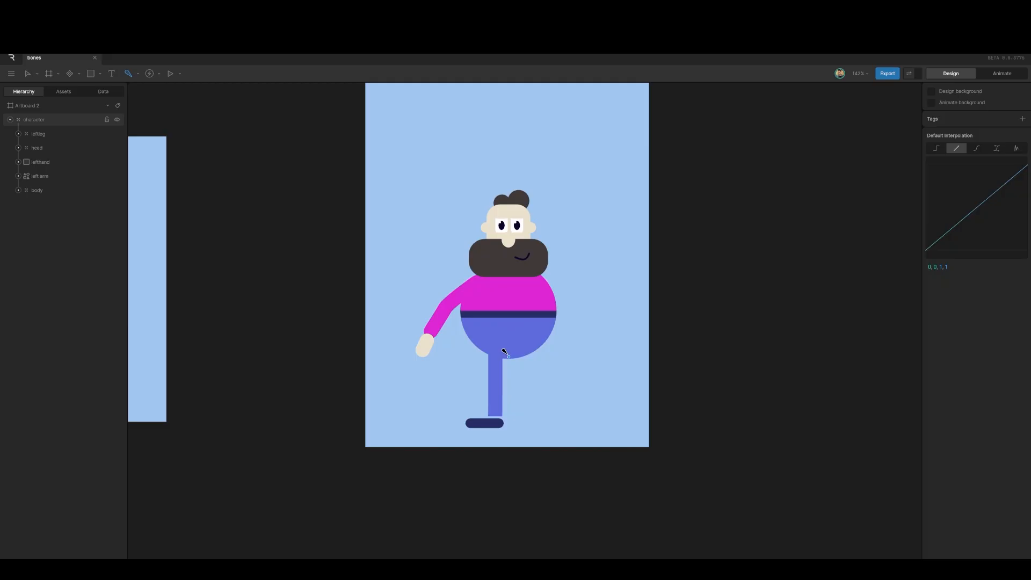
left_click(508, 356)
left_click(505, 326)
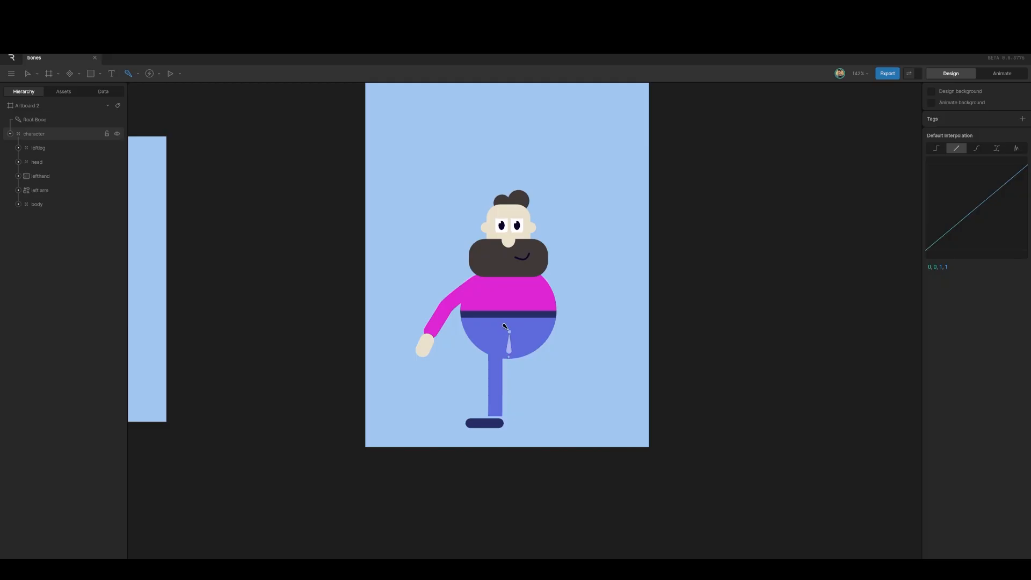
key("v")
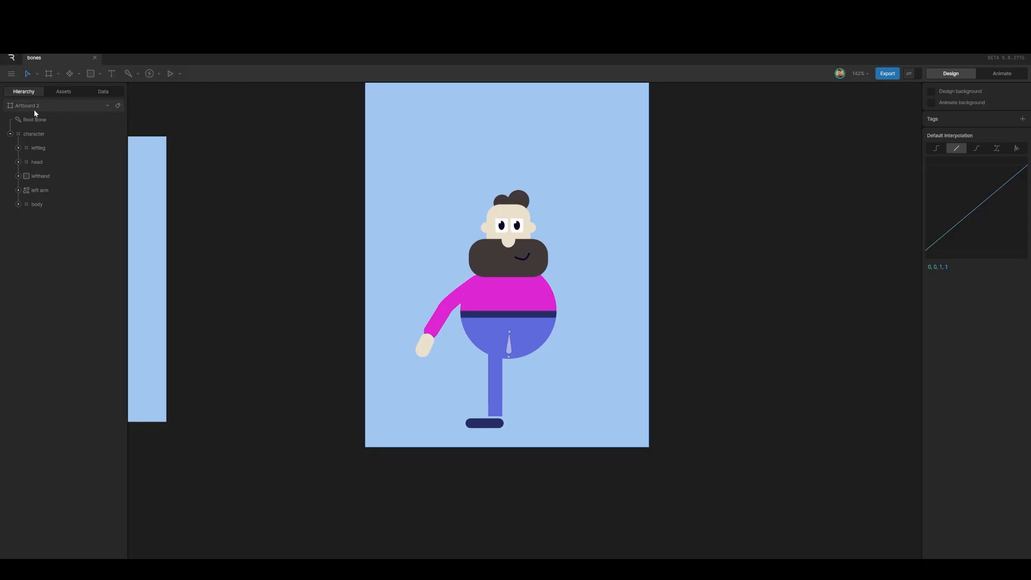
Step: Rename the hip bone as character root and move it into the character group
double_click(34, 118)
type("c")
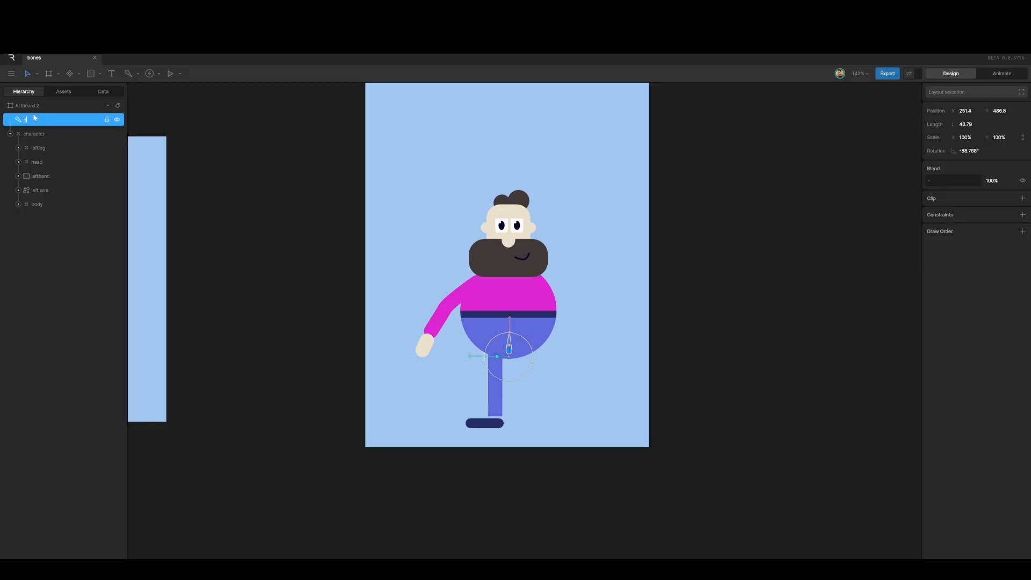
type("haiacter root")
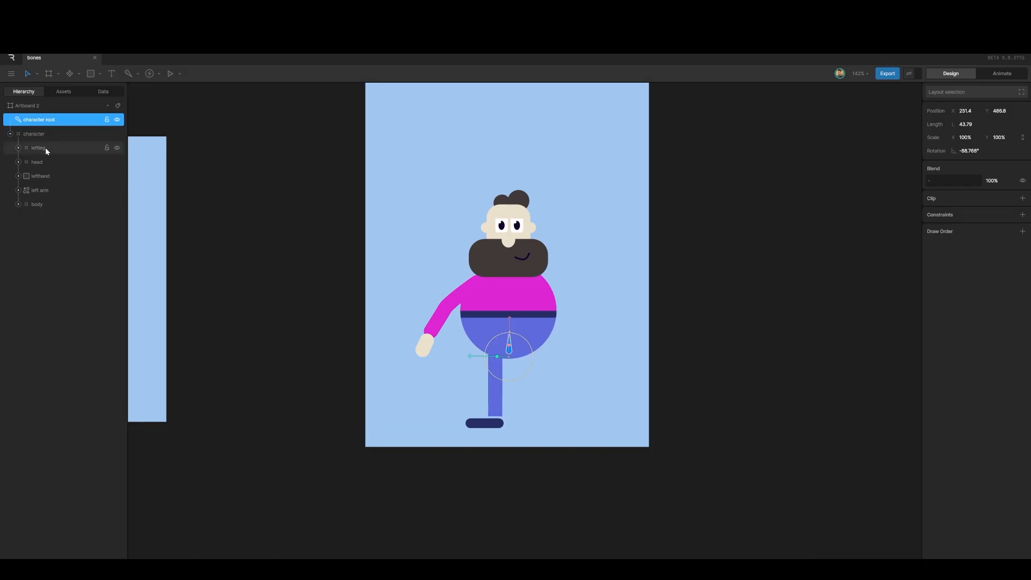
left_click_drag(32, 120, 30, 140)
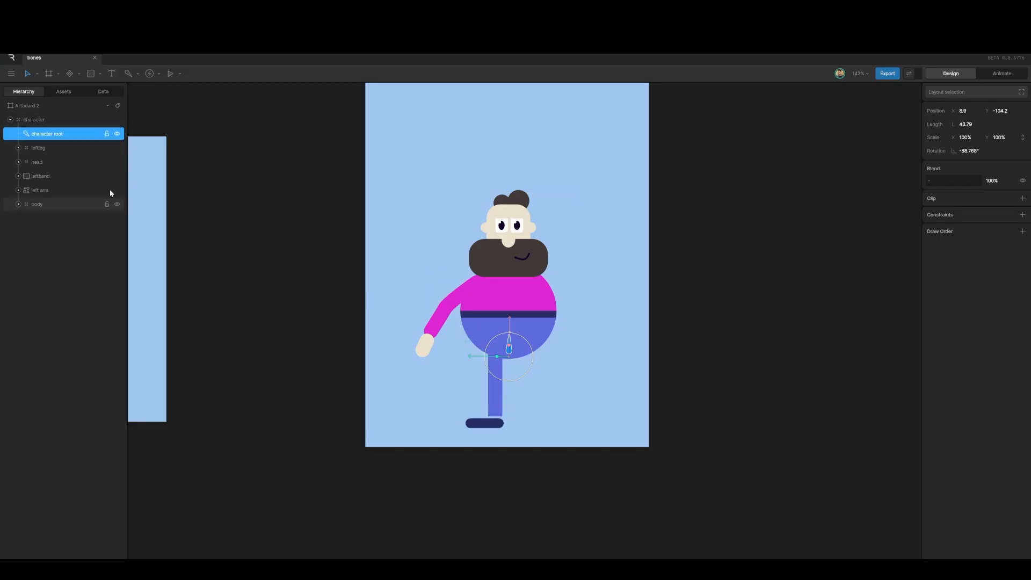
Step: Parent the leftleg, head, lefthand, left arm and body items to the character root bone
left_click(30, 147)
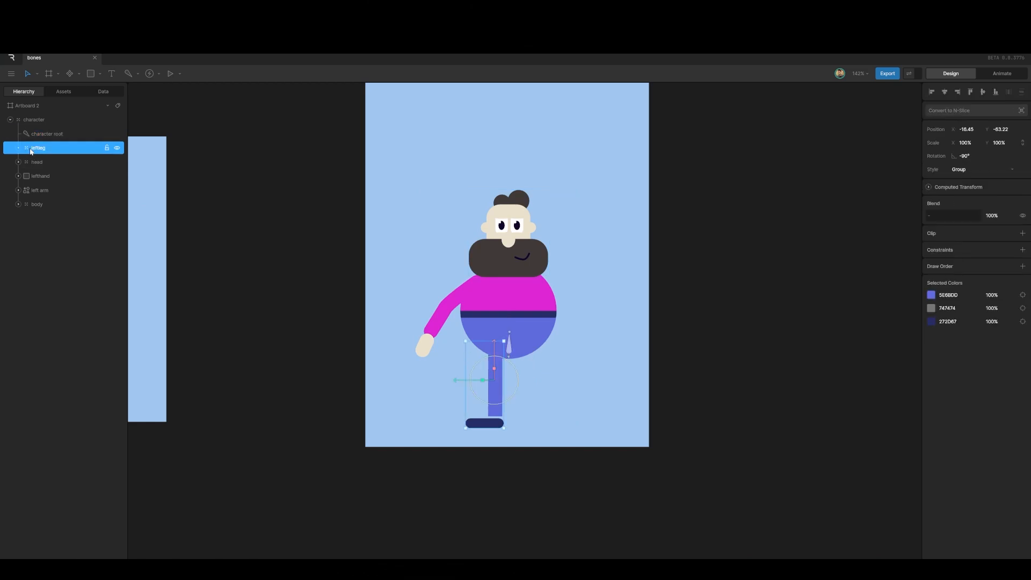
left_click(34, 202, "shift")
left_click_drag(41, 151, 42, 135)
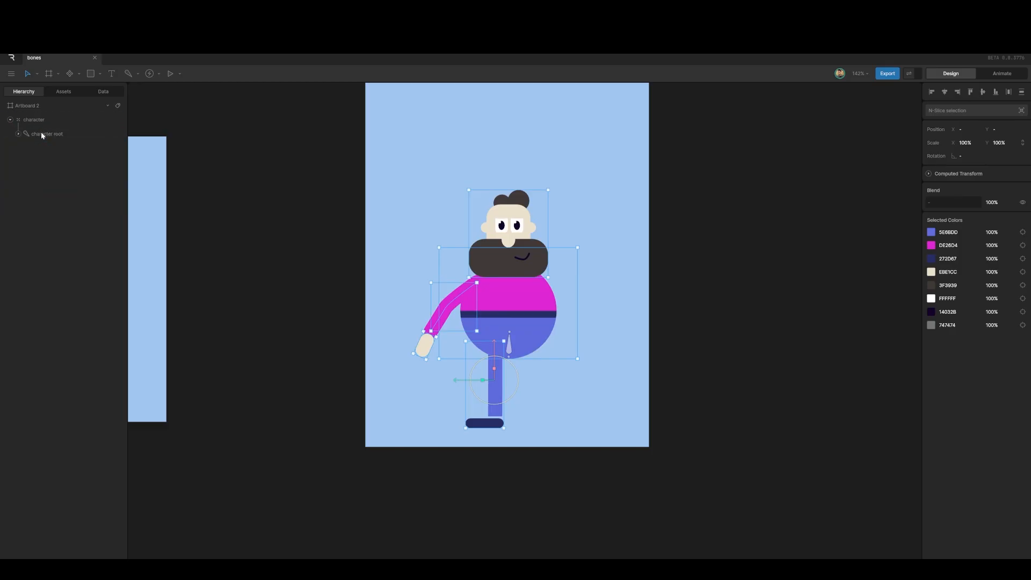
Step: Test that the whole character follows the character root bone by moving it vertically, undoing each move
left_click(42, 135)
left_click_drag(509, 325, 511, 403)
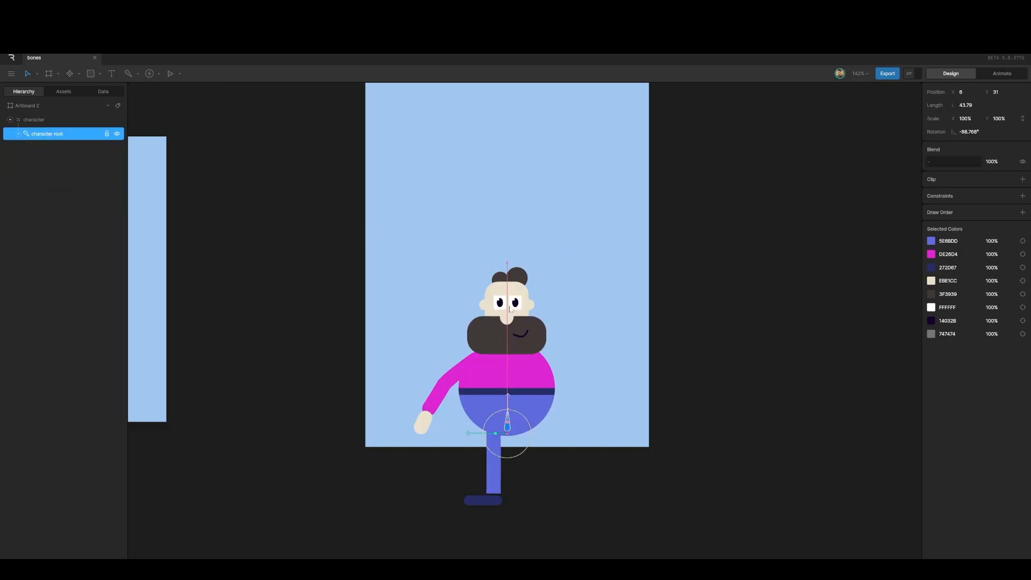
key("ctrl+z")
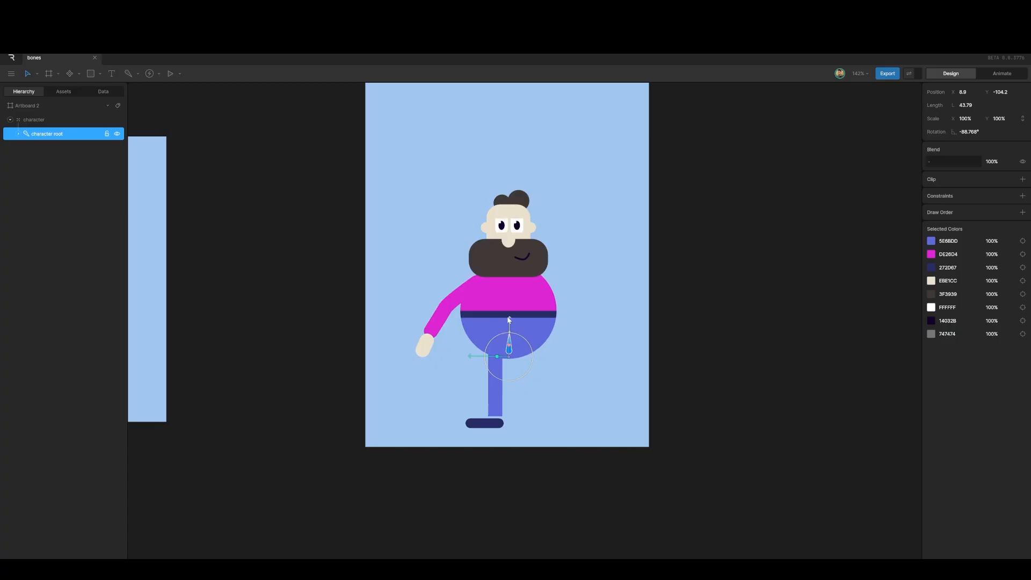
left_click_drag(509, 320, 509, 395)
key("ctrl+z")
left_click_drag(1001, 92, 1002, 110)
key("ctrl+z")
Step: Draw a chain of three bones from the hip through the knee and ankle to the toe of the left leg
left_click(549, 380)
scroll(492, 419, "up", 4)
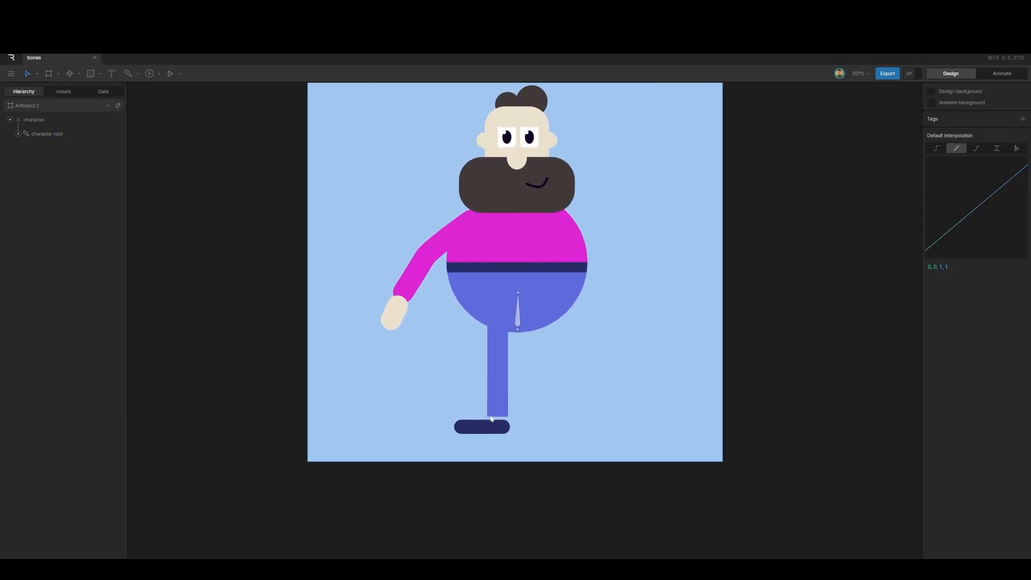
scroll(492, 418, "up", 2)
left_click(501, 388)
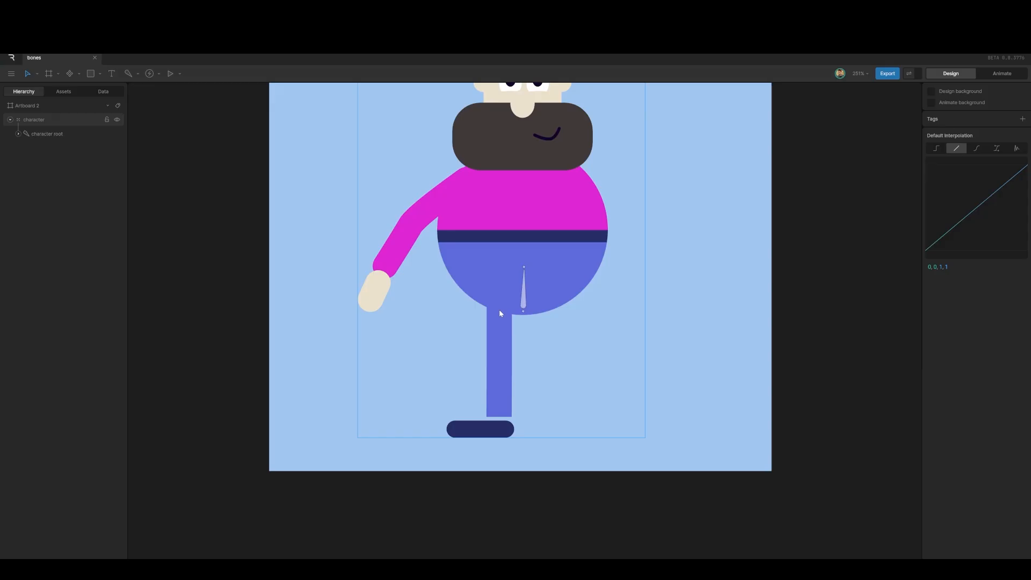
key("r")
key("b")
mouse_move(500, 311)
left_mouse_down()
mouse_move(499, 425)
mouse_move(454, 423)
left_mouse_up()
key("v")
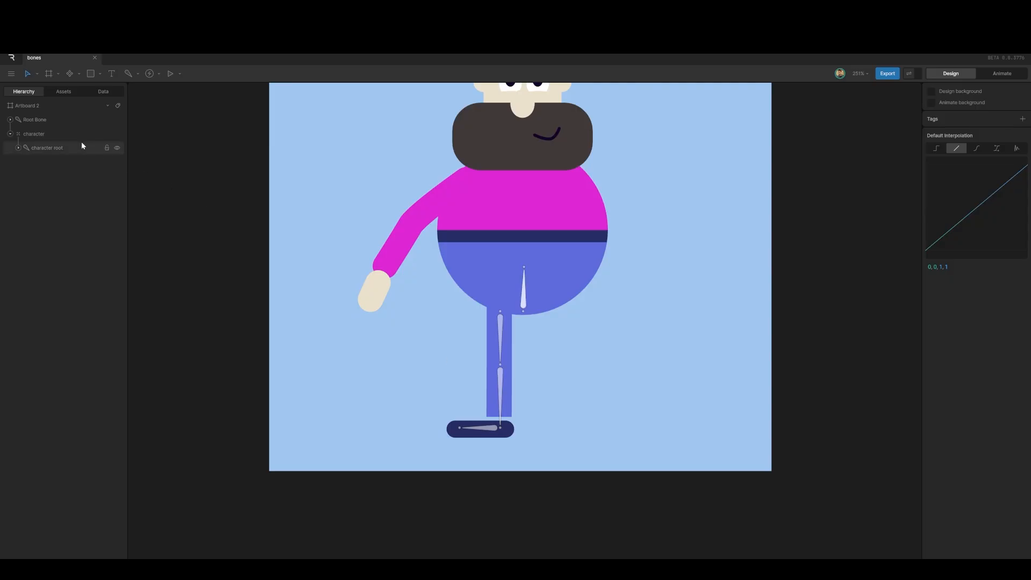
Step: Rename the upper leg bone as left leg and its child bone as left shin
double_click(35, 118)
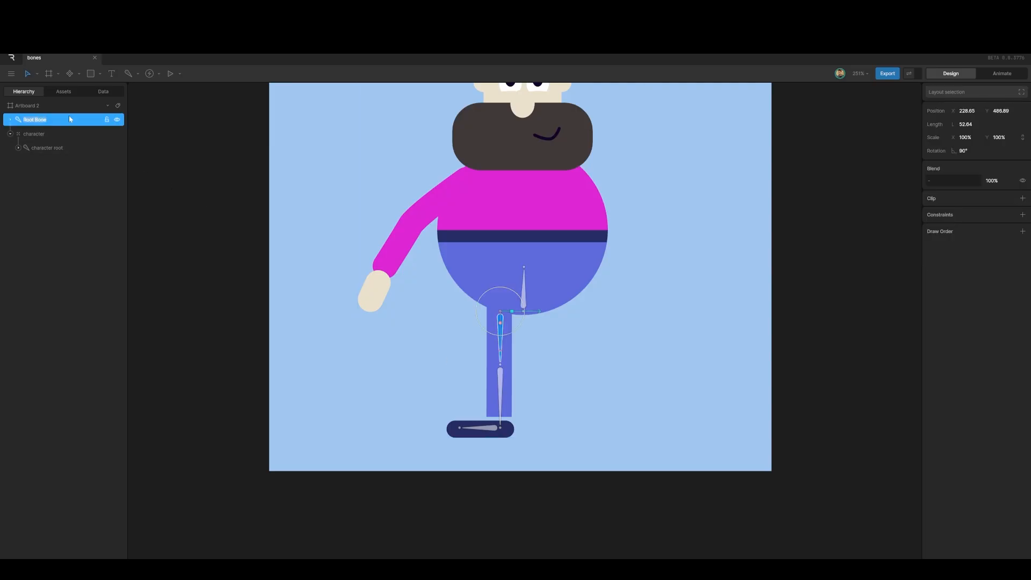
key("BackSpace")
type("left lehg")
left_click(11, 120)
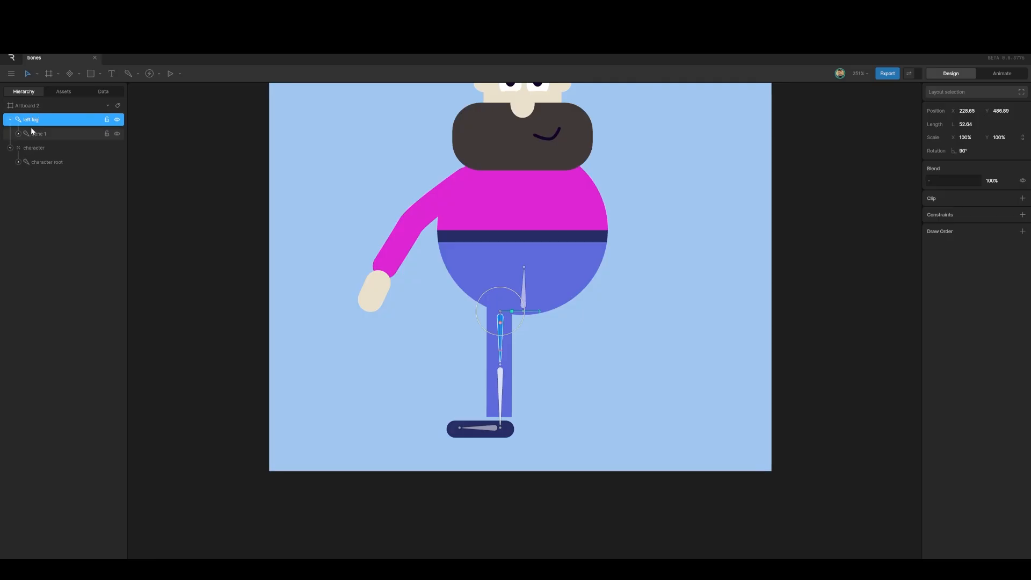
left_click(32, 133)
double_click(37, 134)
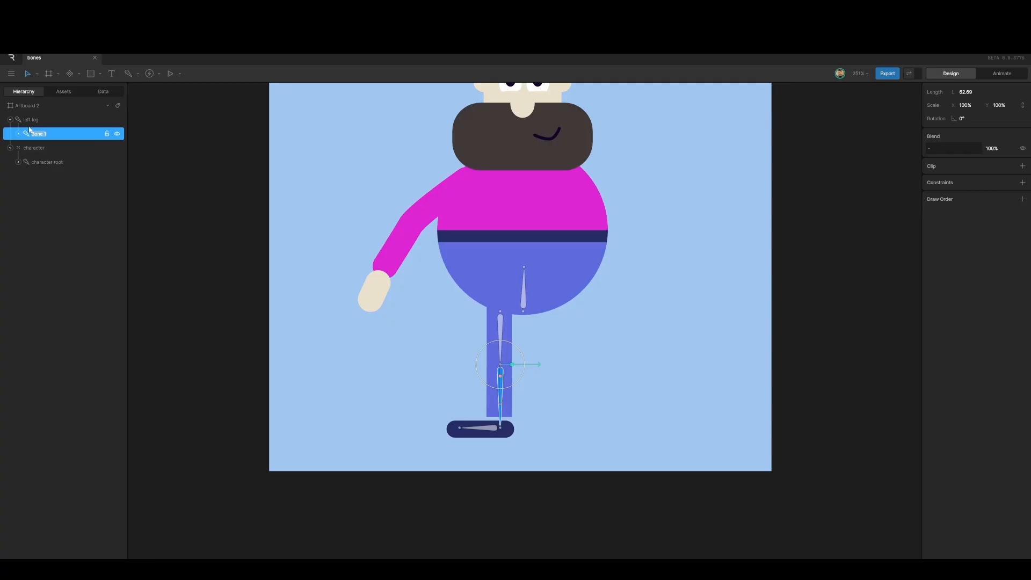
key("BackSpace")
type("left shin")
Step: Rename the last bone of the leg chain as left foot
left_click(18, 134)
left_click(46, 149)
double_click(46, 150)
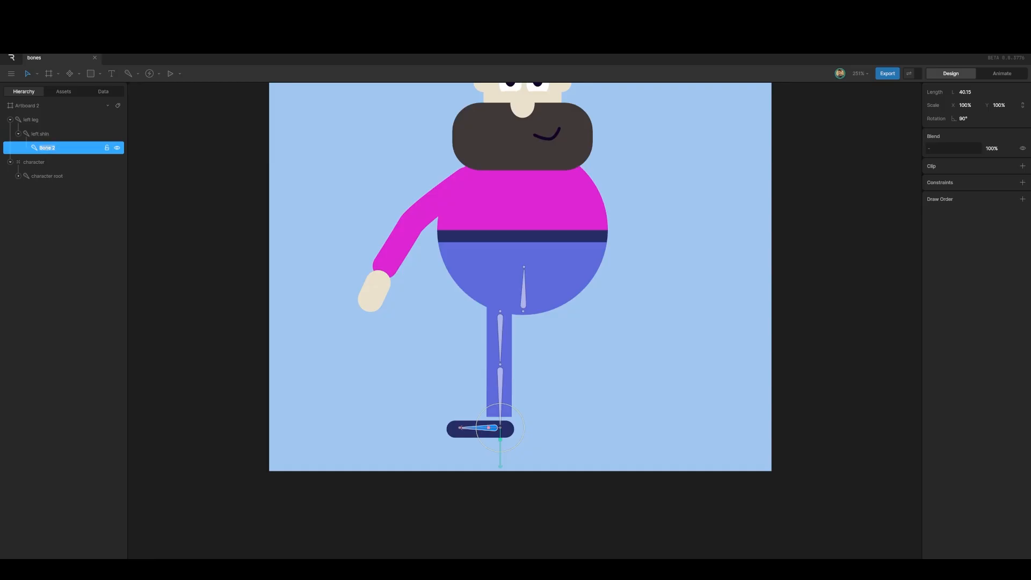
type("left foot")
key("Return")
Step: Parent the left leg bone chain to the character root bone
left_click(10, 119)
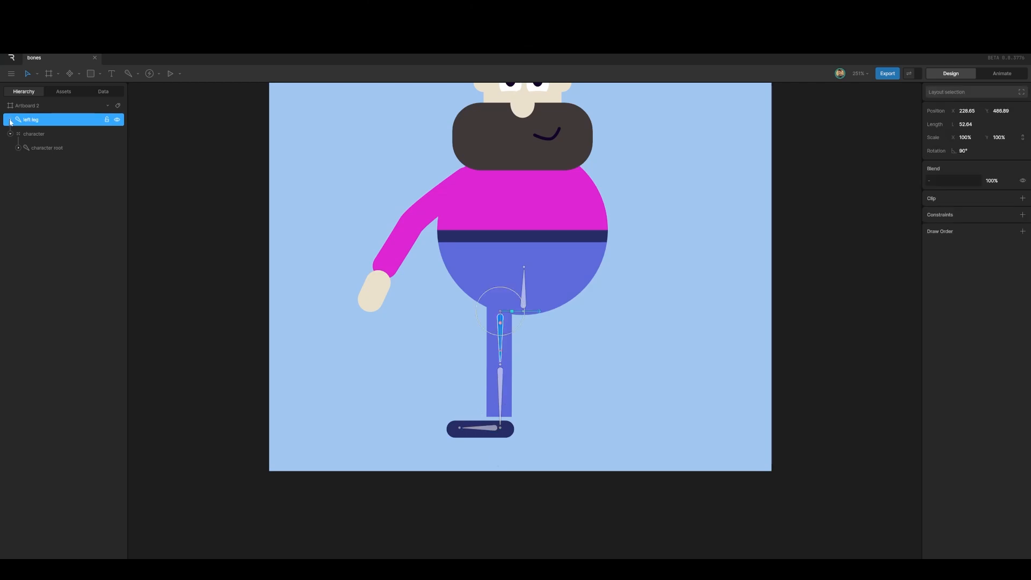
left_click(19, 148)
left_click_drag(32, 121, 36, 156)
Step: Test that the leg bones follow the character root by shifting its Y position, and undo the shift
left_click(95, 136)
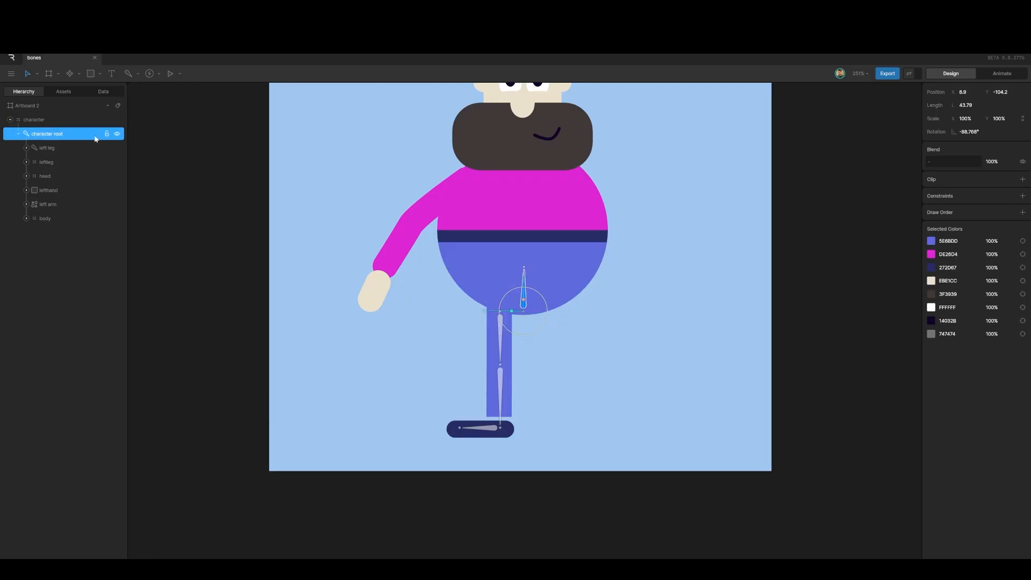
left_click_drag(1000, 92, 1002, 103)
key("ctrl+z")
Step: Open the path of the Custom Shape inside the inner leftleg group for vertex editing
left_click(26, 162)
left_click(51, 193)
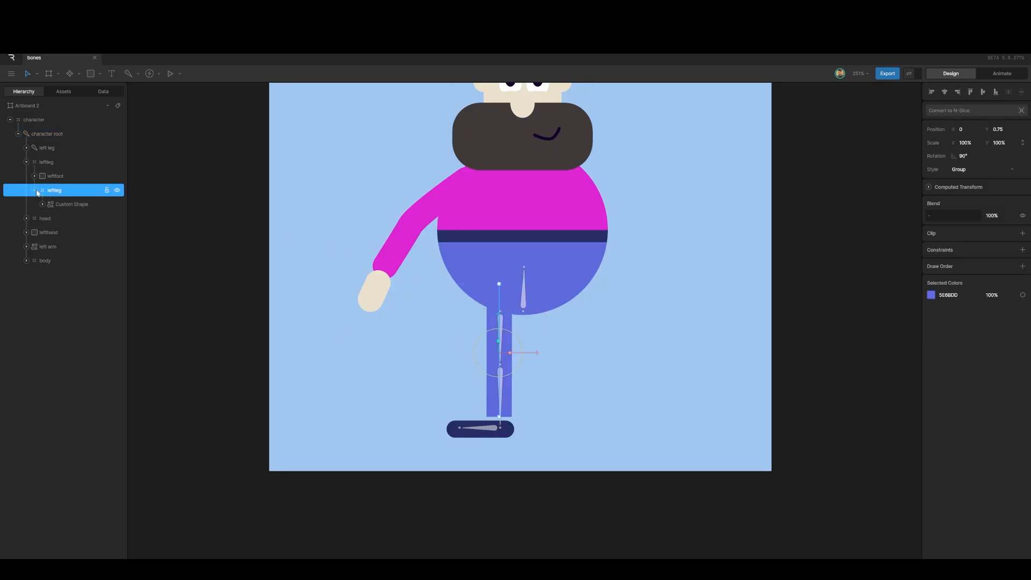
left_click(59, 207)
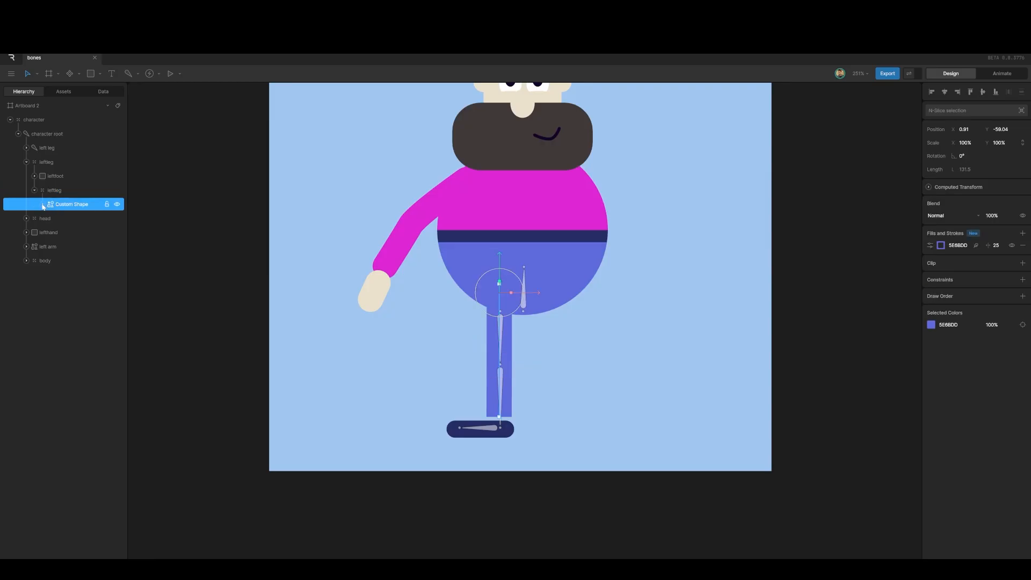
left_click(44, 206)
left_click(60, 219)
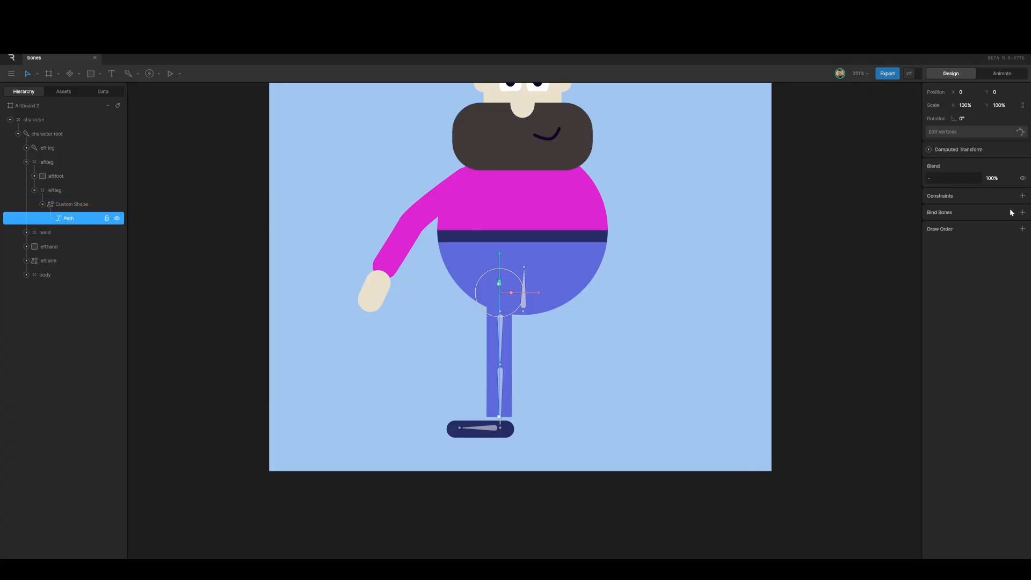
left_click(56, 190)
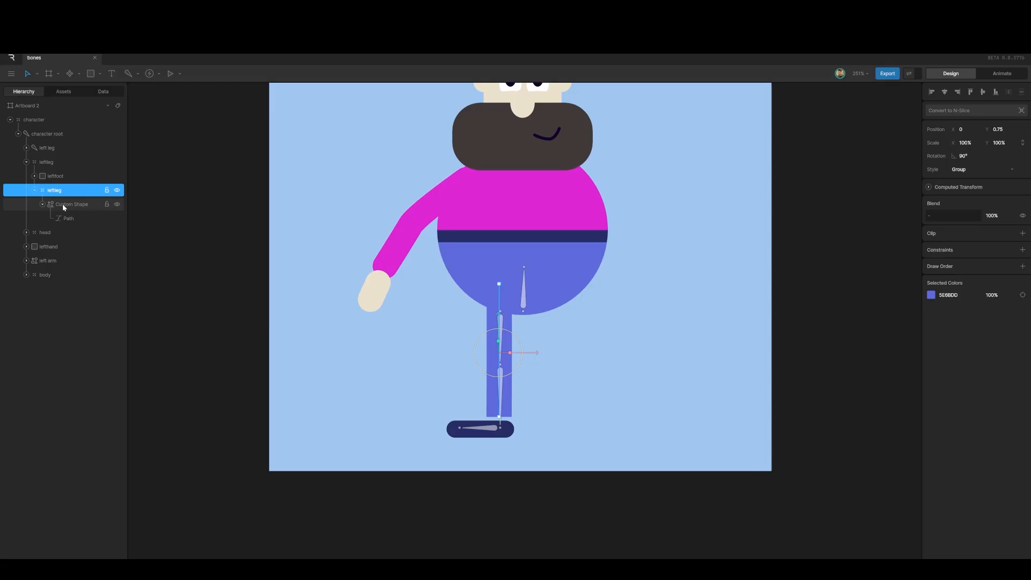
left_click(63, 204)
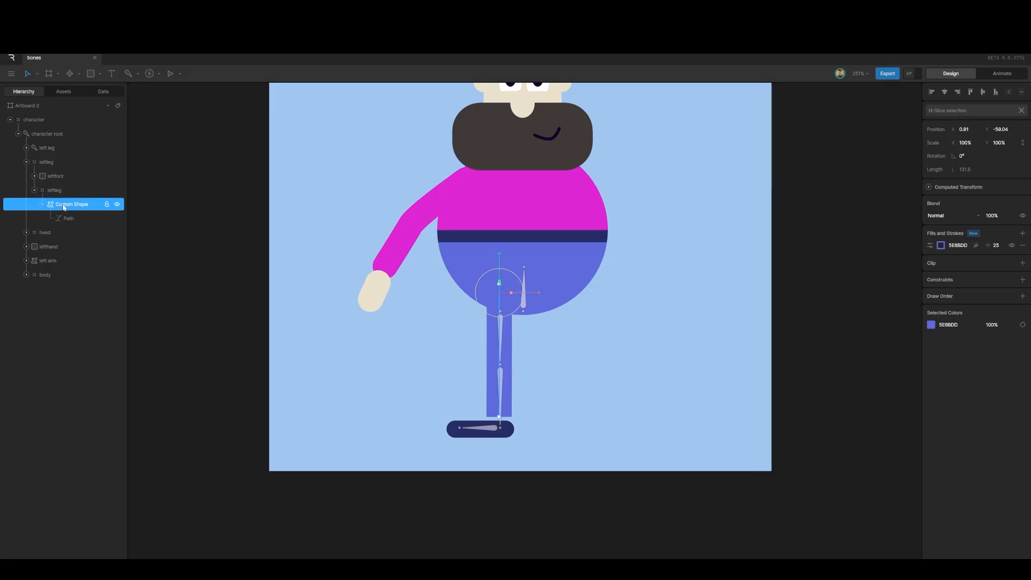
left_click(42, 205)
double_click(65, 206)
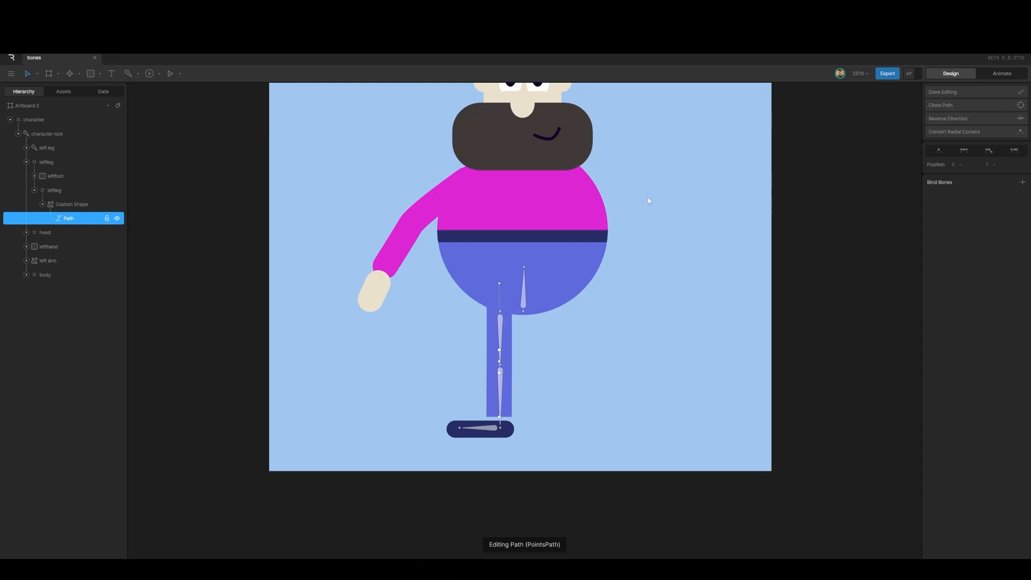
Step: Bind the leg path to the left leg and left shin bones
left_click(1022, 183)
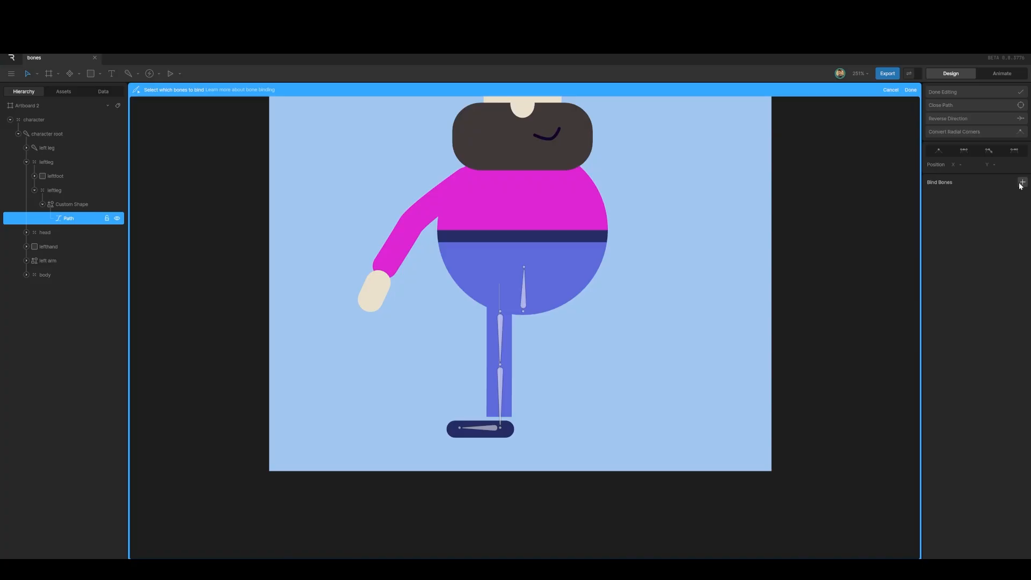
left_click(502, 331)
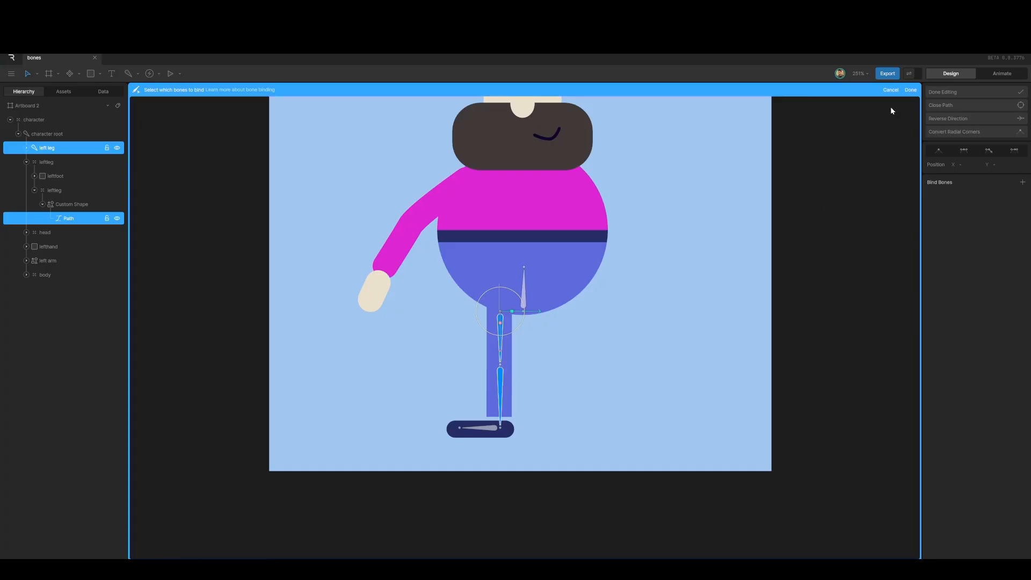
left_click(911, 90)
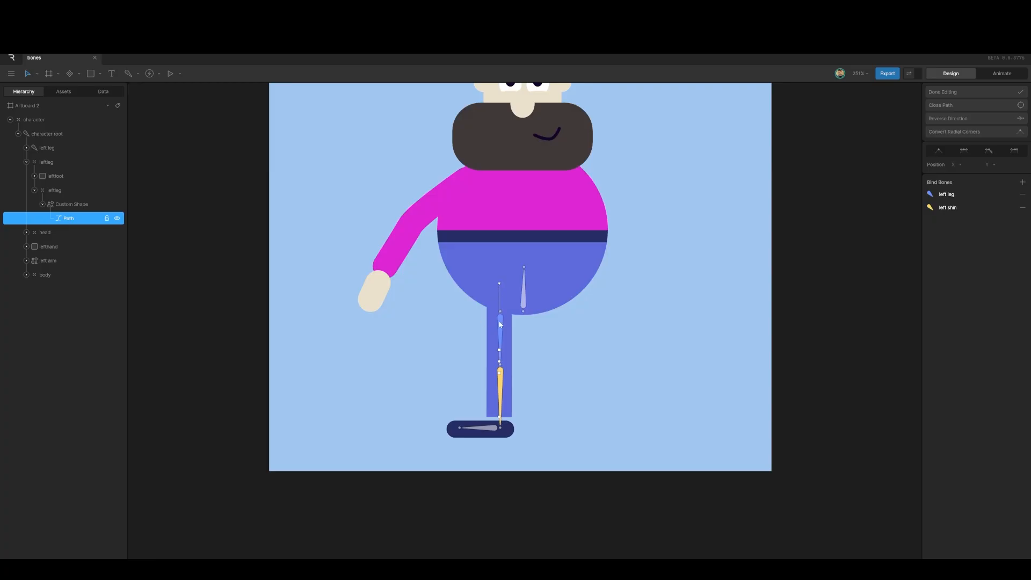
Step: Set the left shin bone's weight on the leg path's lowest vertex to 100%
left_click(499, 284)
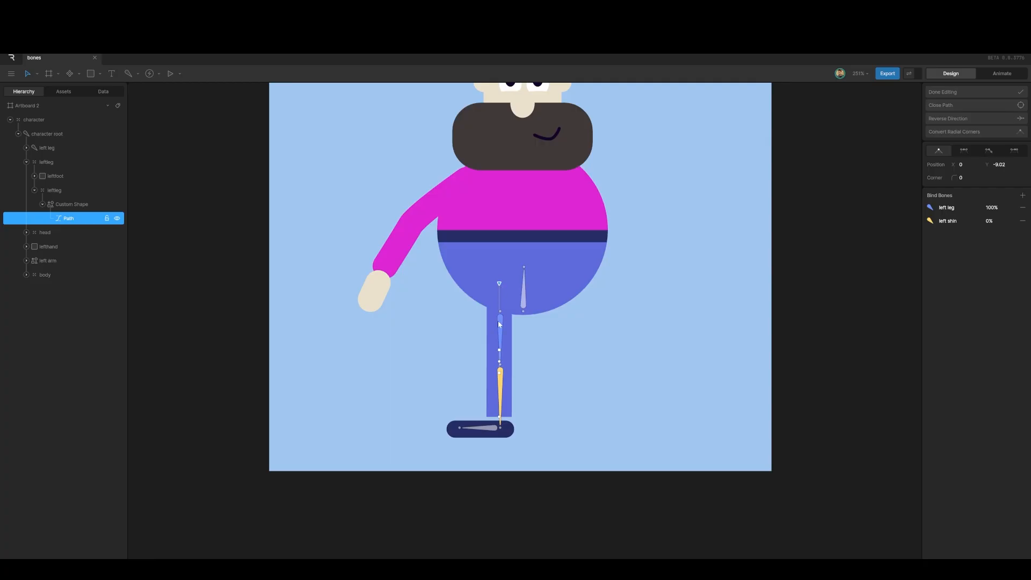
left_click(499, 417)
left_click(989, 220)
type("10")
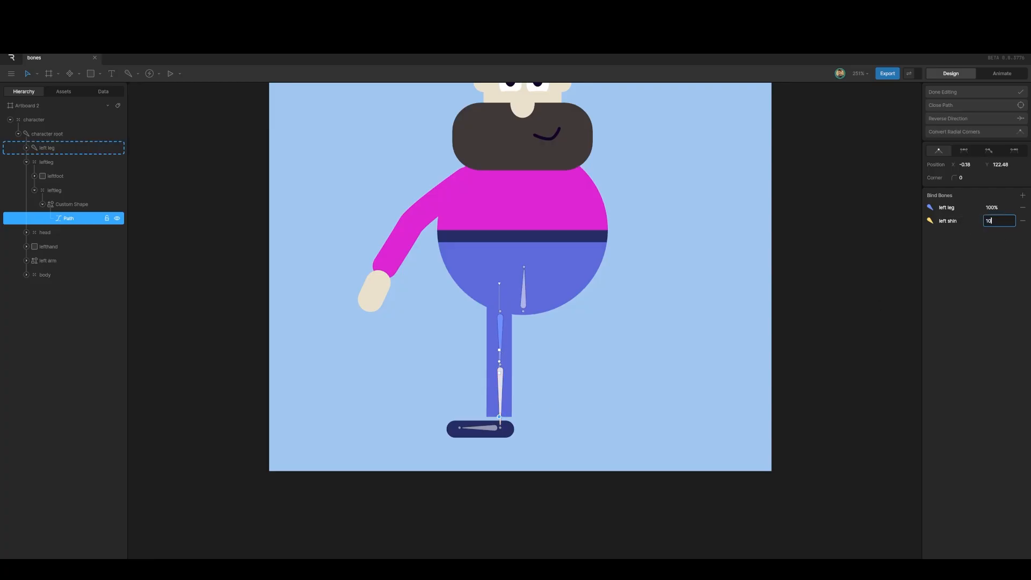
type("0")
key("Return")
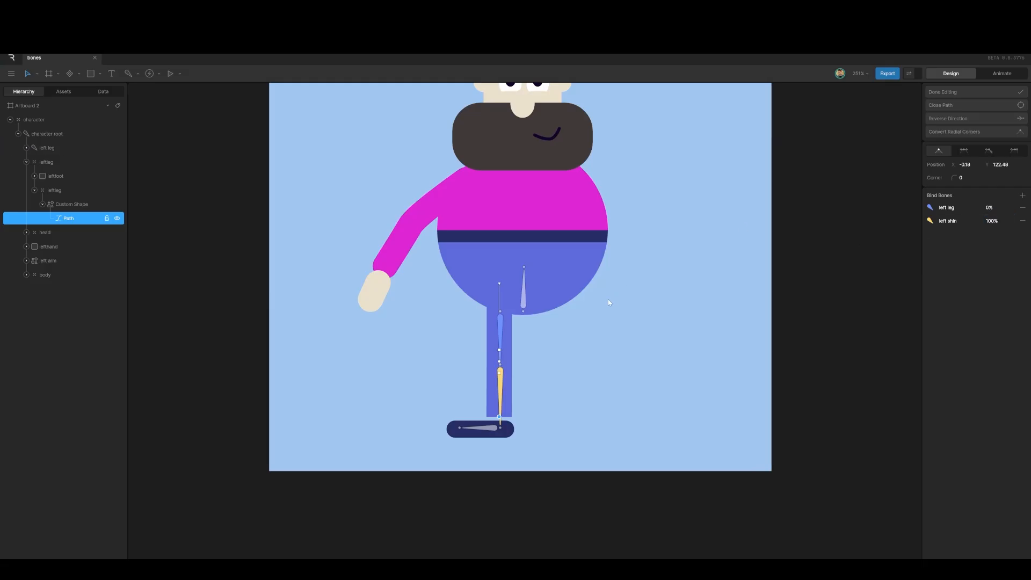
left_click(574, 391)
Step: Set the left shin bone's weight to 50% on the leg path's knee vertex and both its Bezier handles
scroll(488, 385, "up", 5)
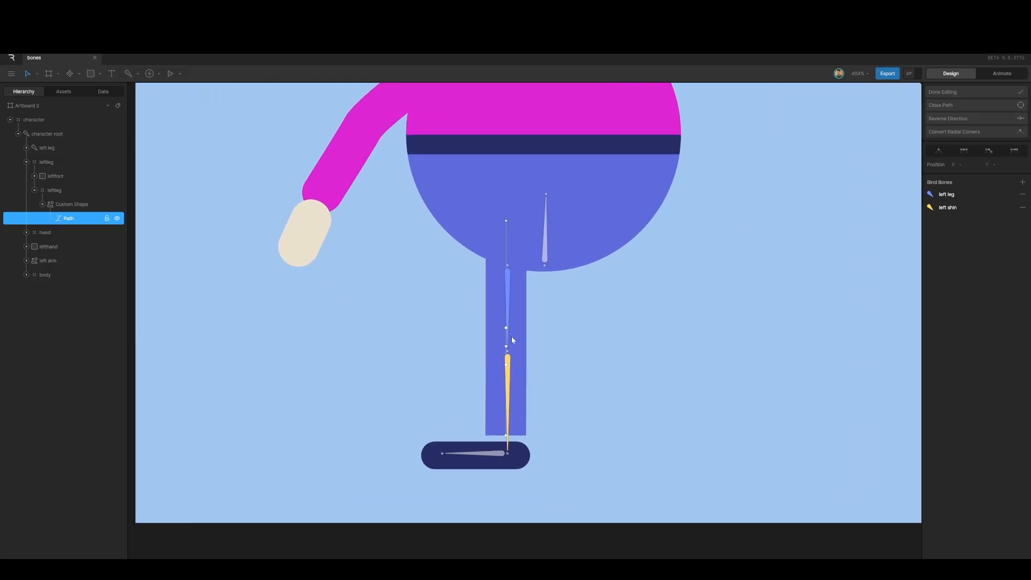
left_click(507, 346)
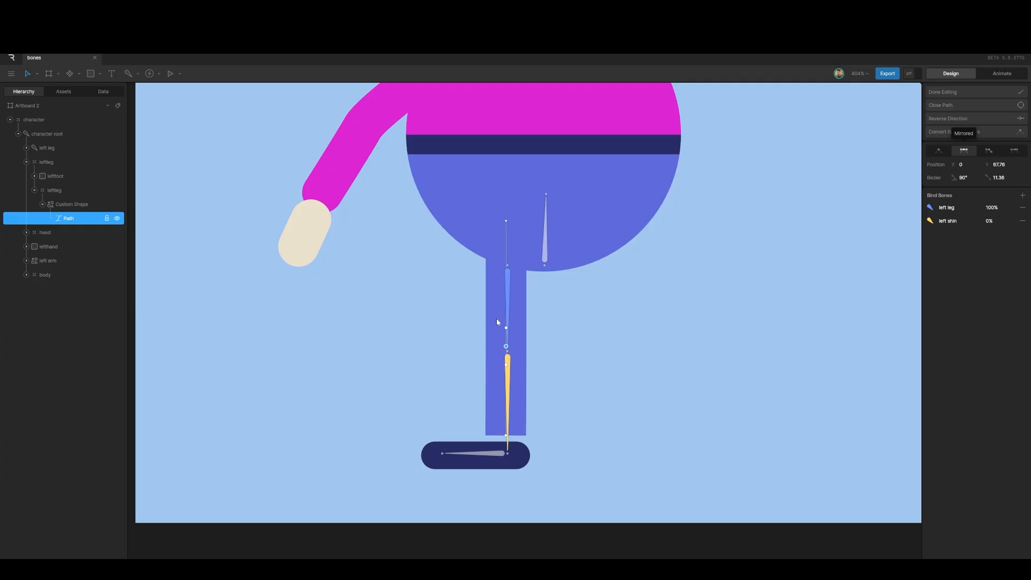
left_click_drag(494, 317, 518, 378)
left_click(989, 221)
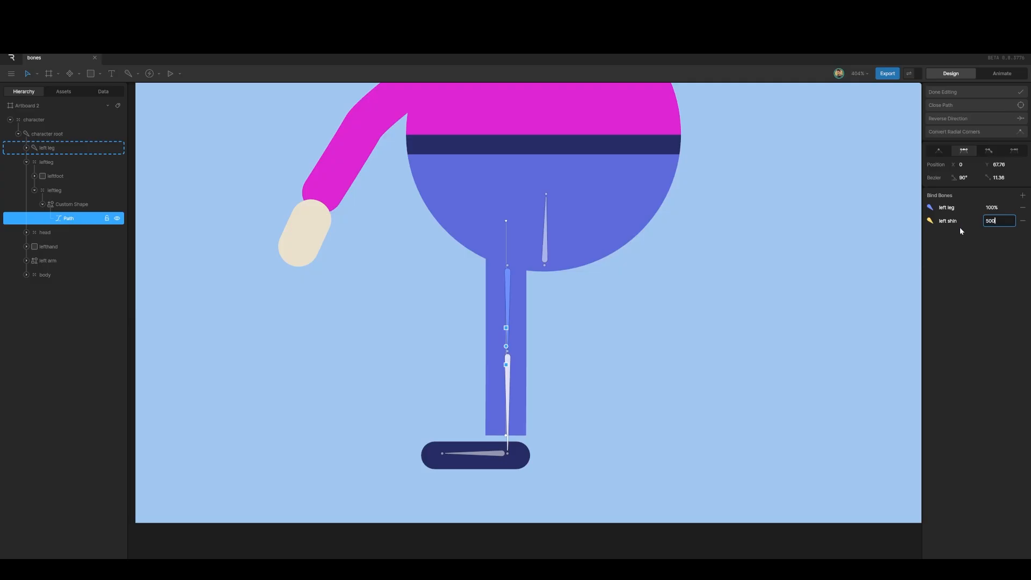
key("Return")
left_click(992, 221)
type("5")
key("Return")
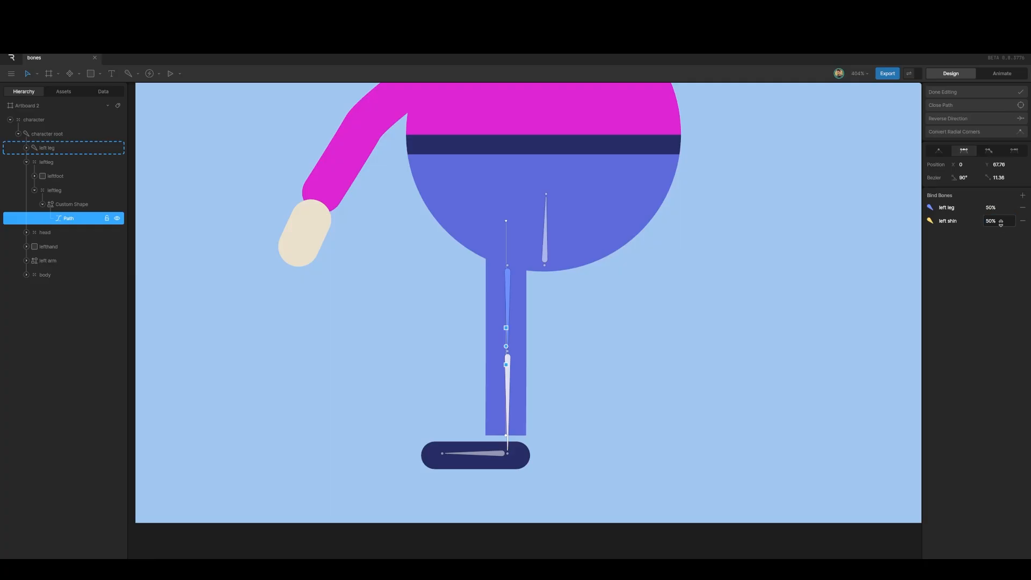
Step: Finish editing the leg path and try rotating the left shin bone to test the knee bend
left_click(955, 95)
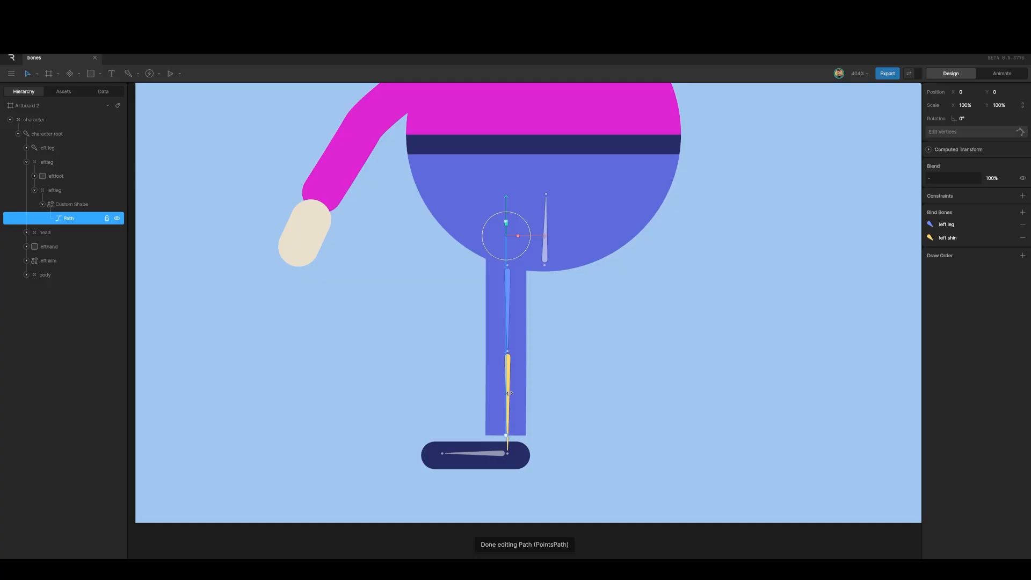
left_click(37, 148)
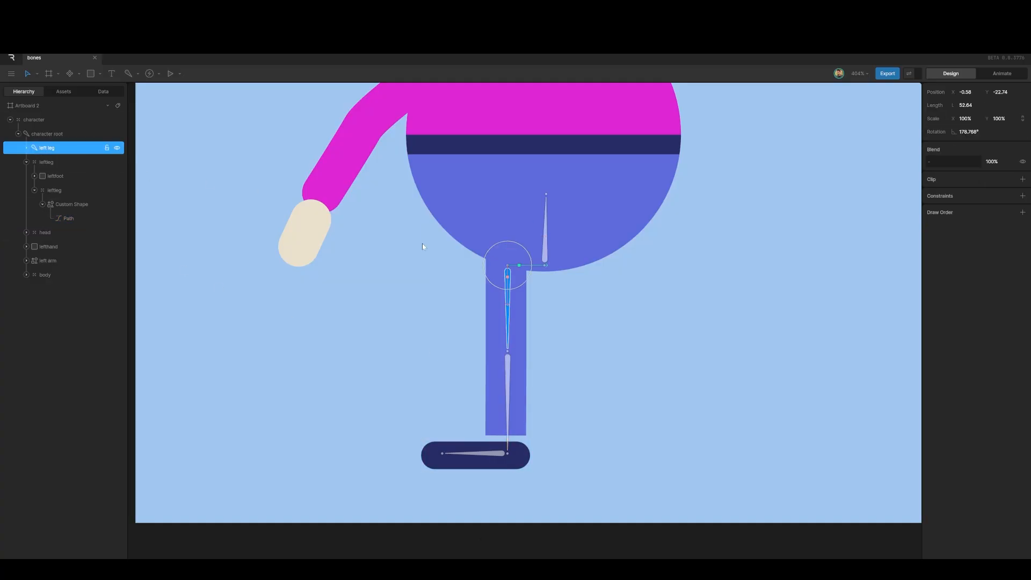
left_click(27, 149)
left_click(49, 163)
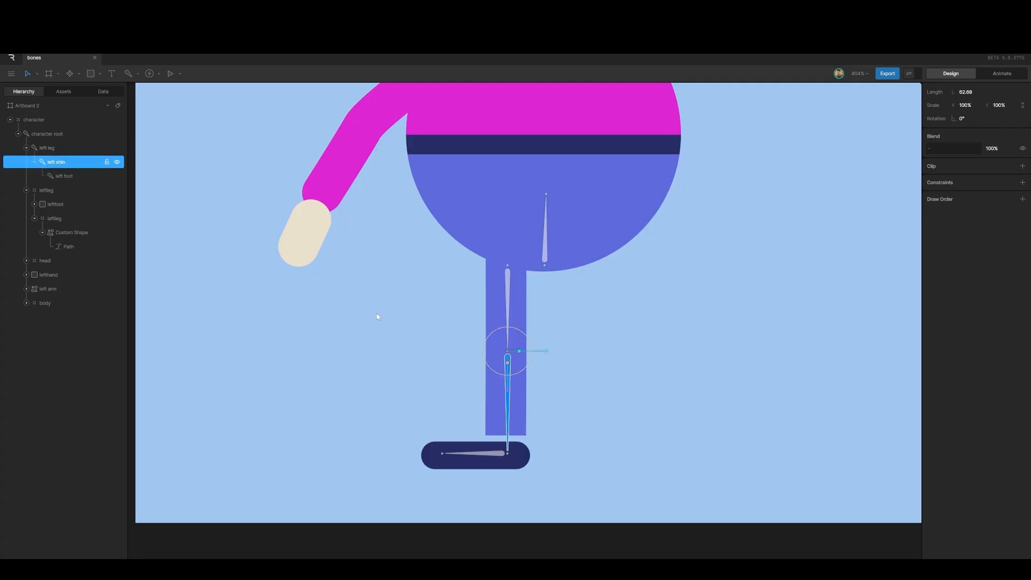
mouse_move(523, 376)
left_mouse_down()
mouse_move(536, 359)
mouse_move(495, 368)
mouse_move(509, 364)
left_mouse_up()
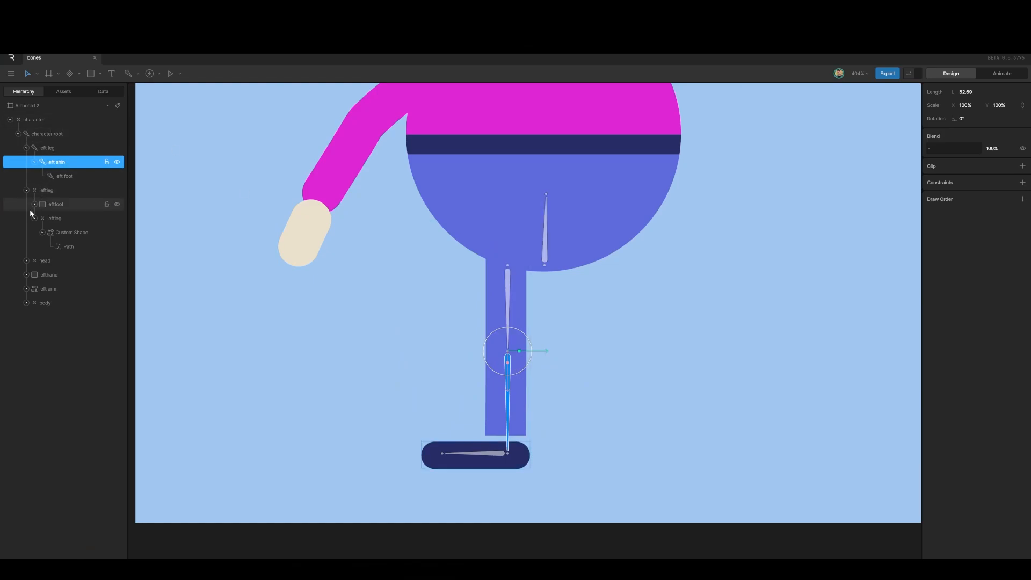
Step: Lengthen the Bezier handles of the leg path's knee vertex to about 22 and finish editing the path
left_click(63, 247)
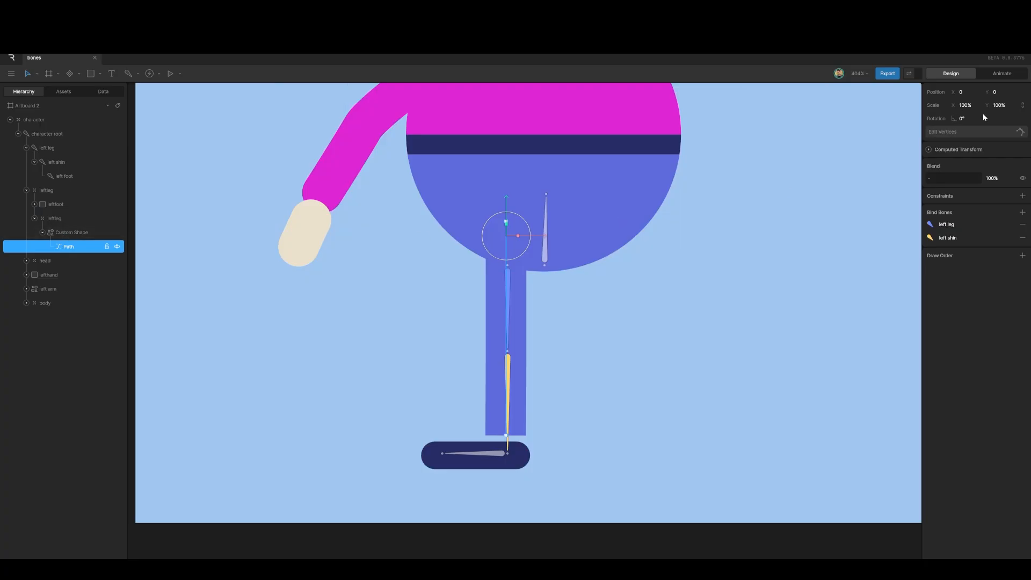
left_click(971, 130)
left_click_drag(487, 319, 516, 387)
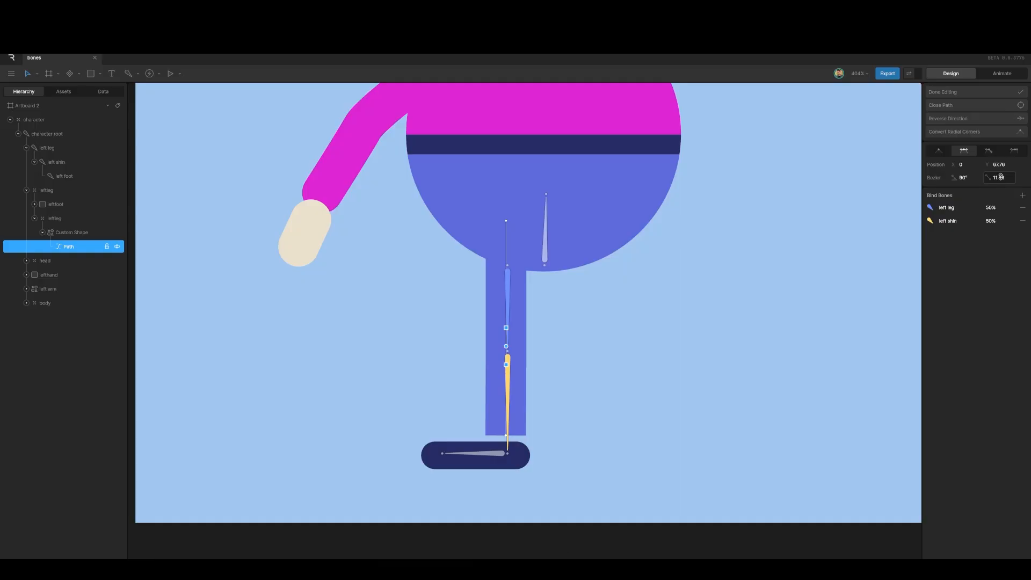
left_click_drag(1000, 176, 1000, 177)
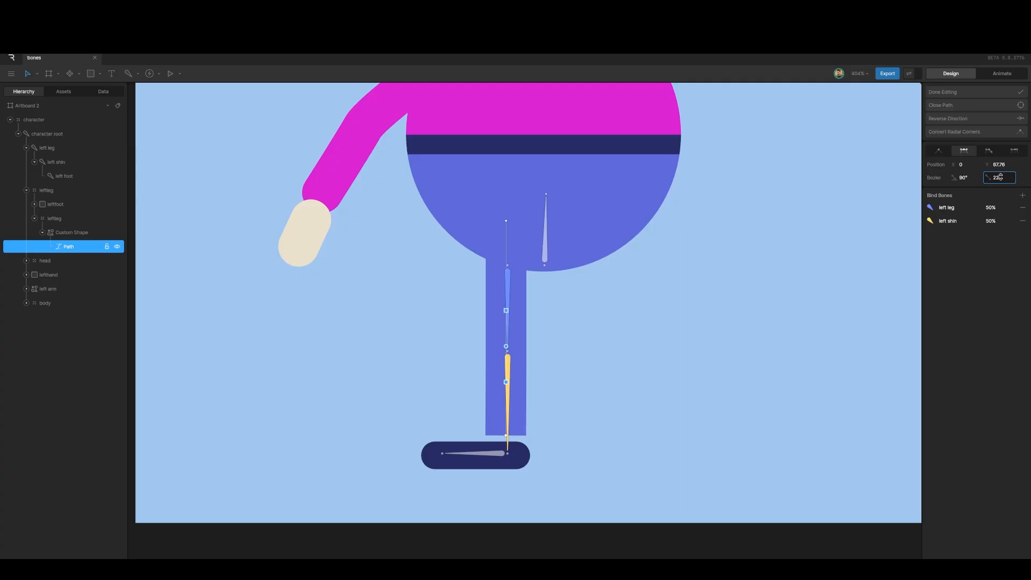
left_click(953, 92)
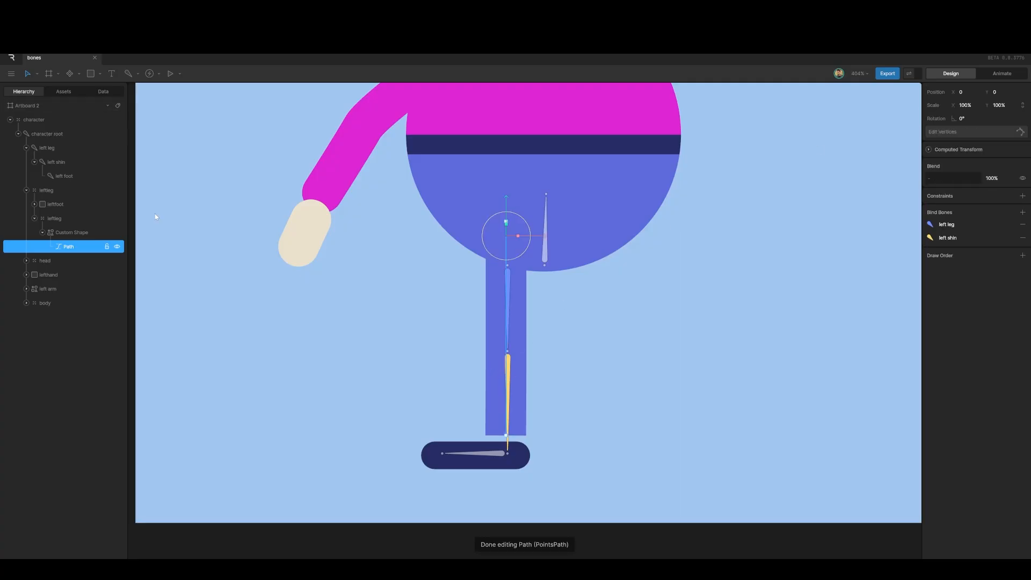
Step: Try bending the knee with the lengthened handles by rotating the left shin bone, and undo the rotation
left_click(59, 176)
left_click(508, 376)
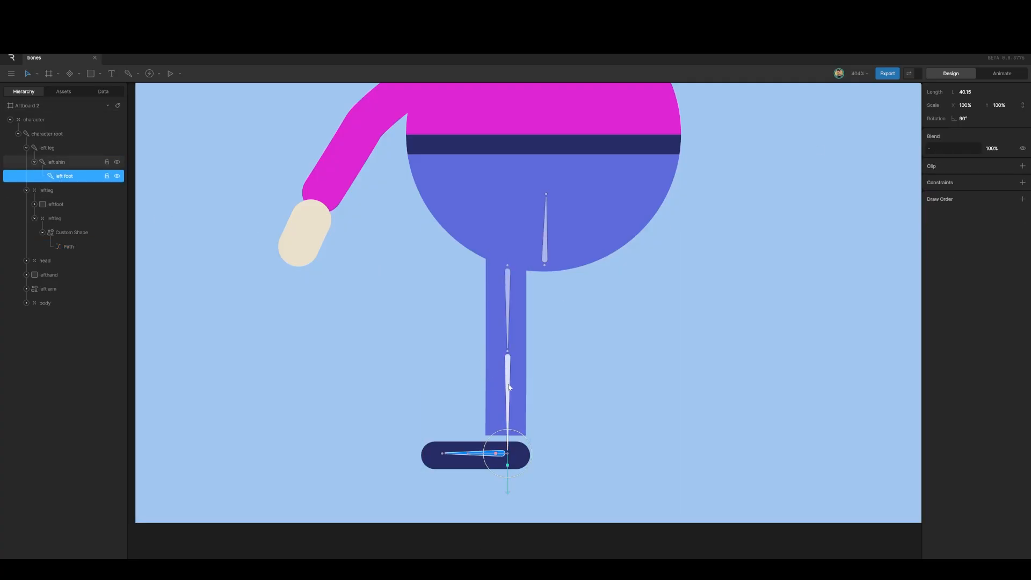
left_click_drag(514, 375, 519, 354)
key("ctrl+z")
left_click(550, 390)
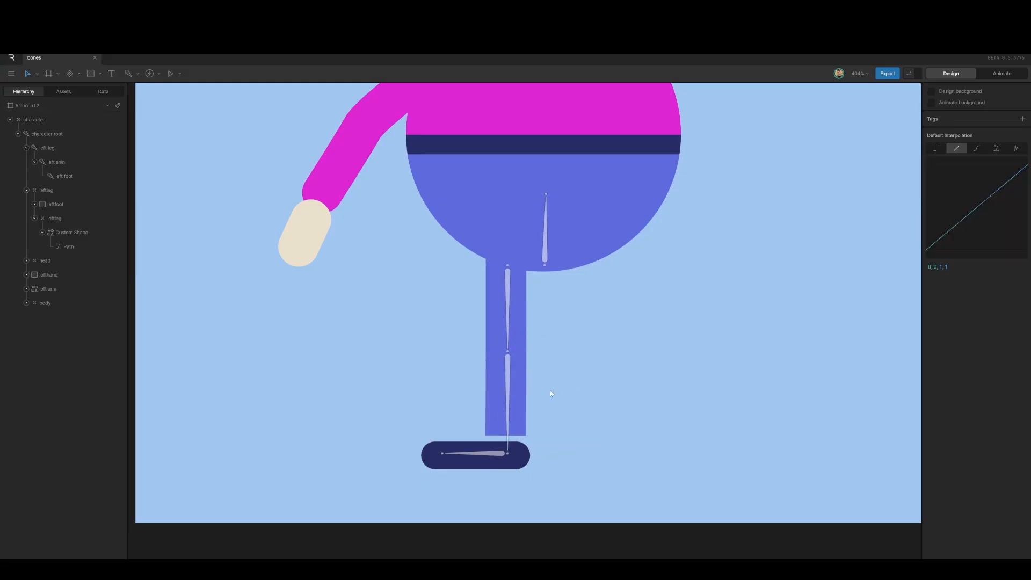
Step: Parent the leftfoot shape to the left foot bone
left_click(54, 204)
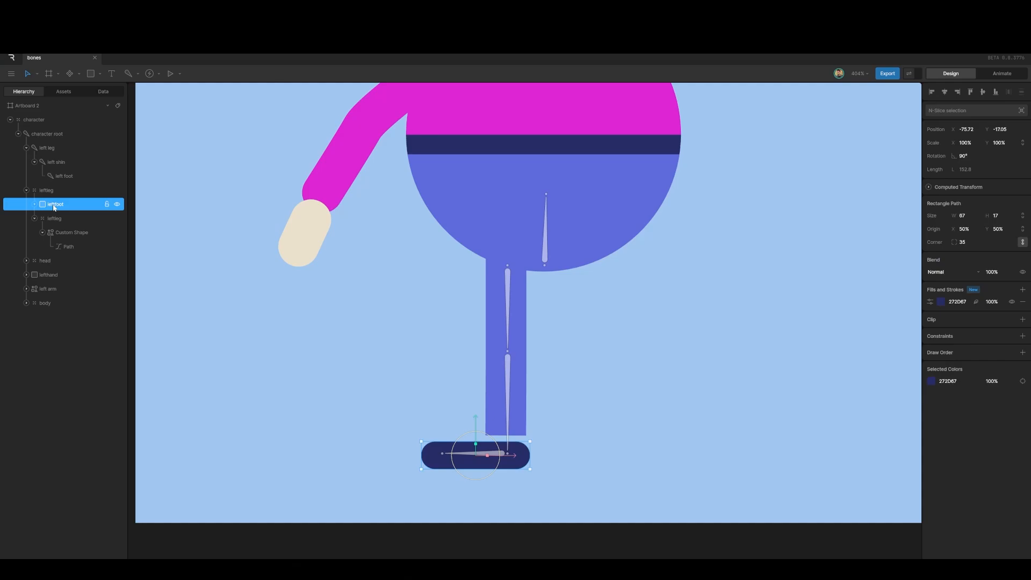
left_click_drag(54, 207, 62, 177)
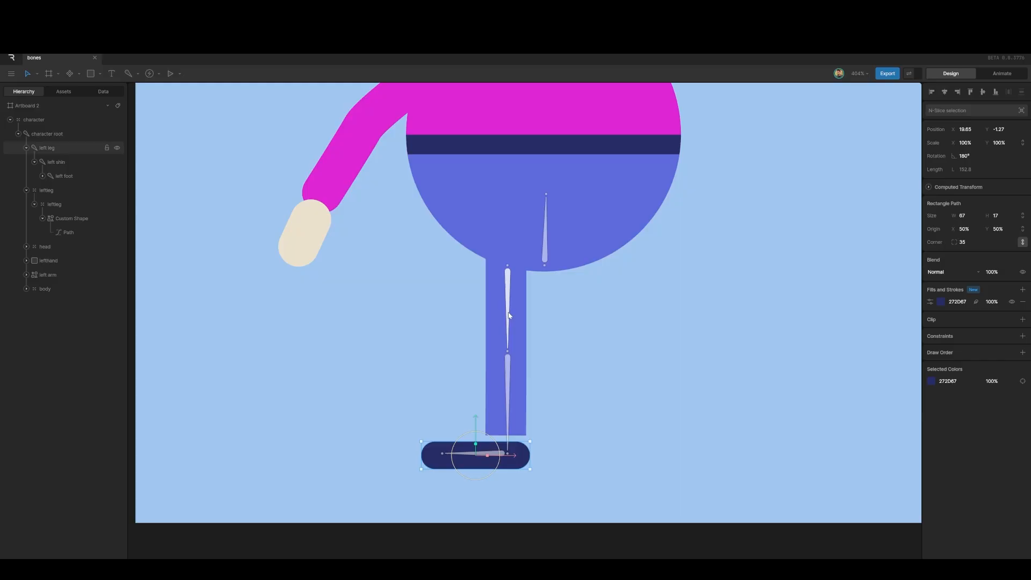
Step: Group the left leg bone chain with the leftleg group and name the new group left leg
left_click(25, 190)
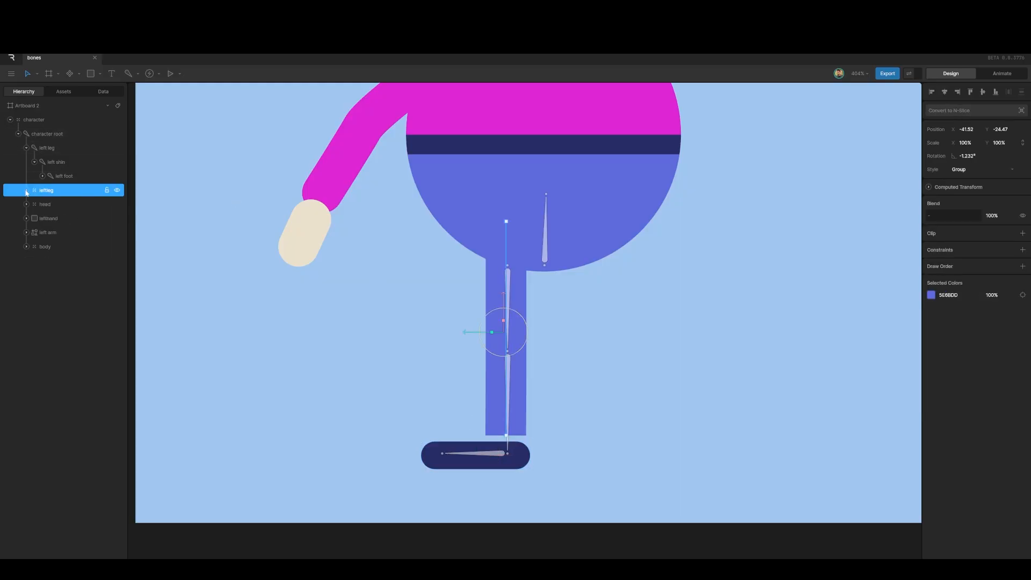
left_click(26, 149)
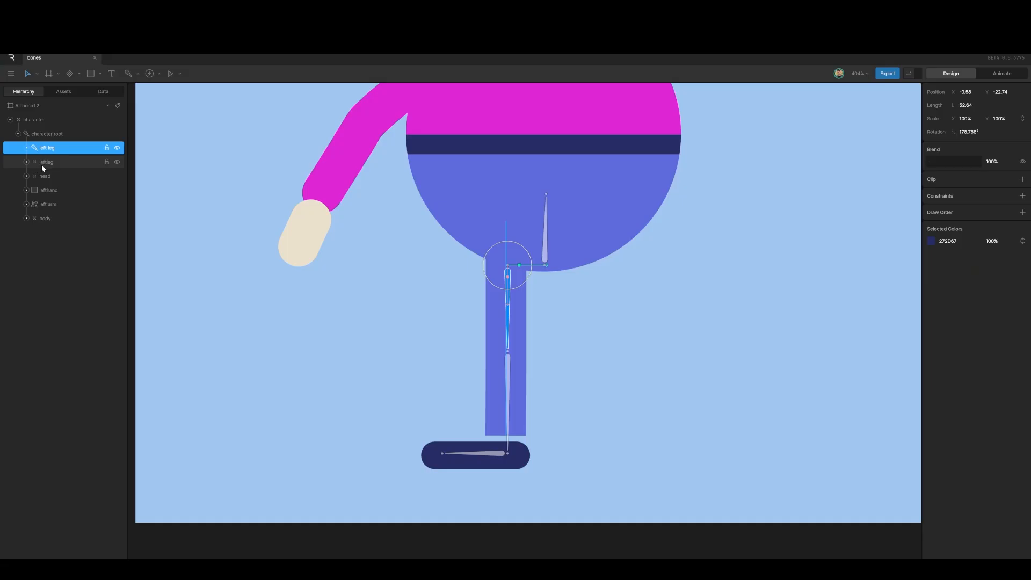
left_click(42, 168, "shift")
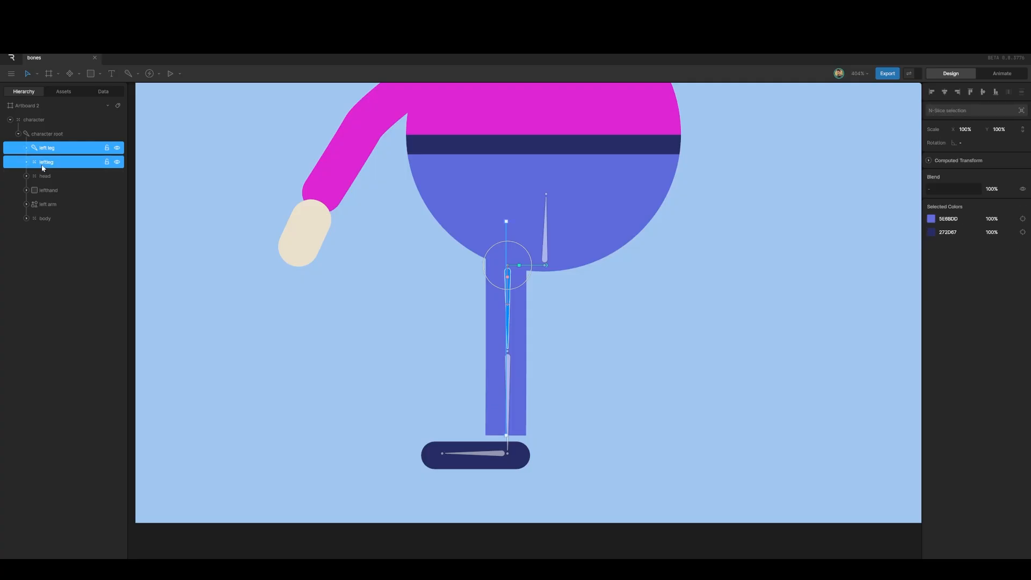
key("ctrl+g")
double_click(42, 150)
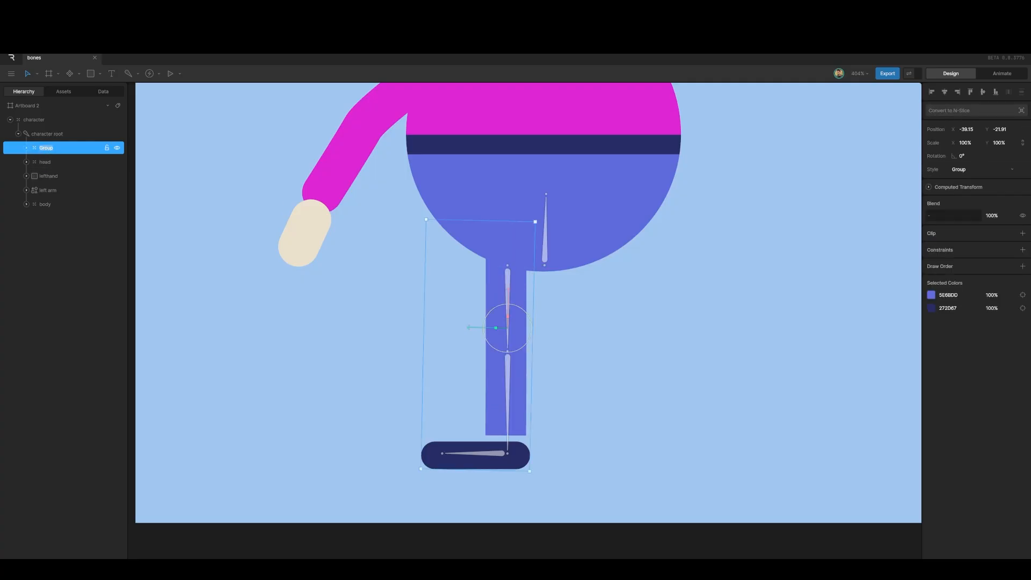
key("BackSpace")
key("BackSpace")
key("BackSpace")
type("left")
Step: Duplicate the left leg group as right leg and place the copy beside the original at X -39, Y 18.5
key("ctrl+d")
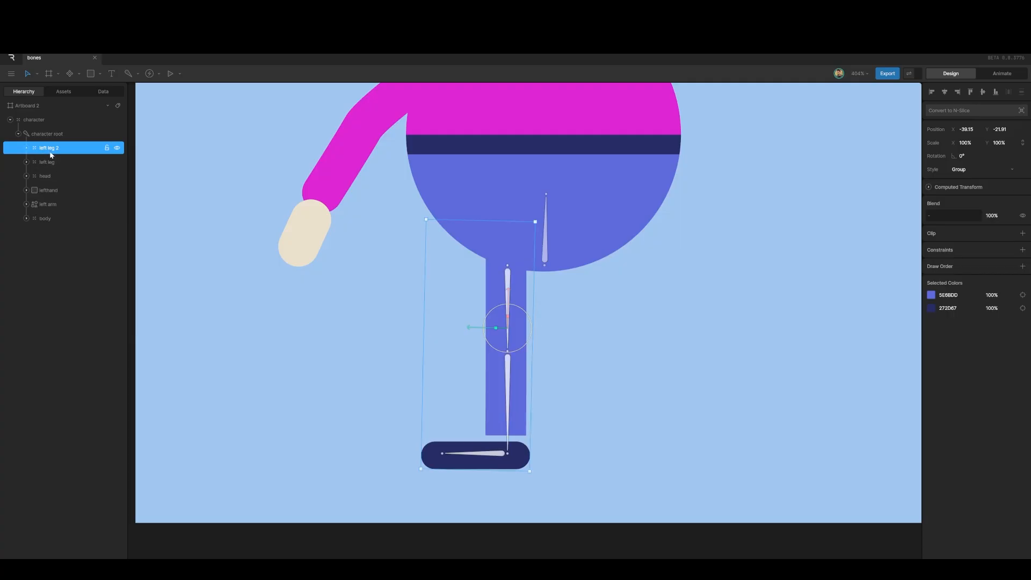
double_click(52, 149)
type("right leg")
left_click_drag(483, 333, 550, 333)
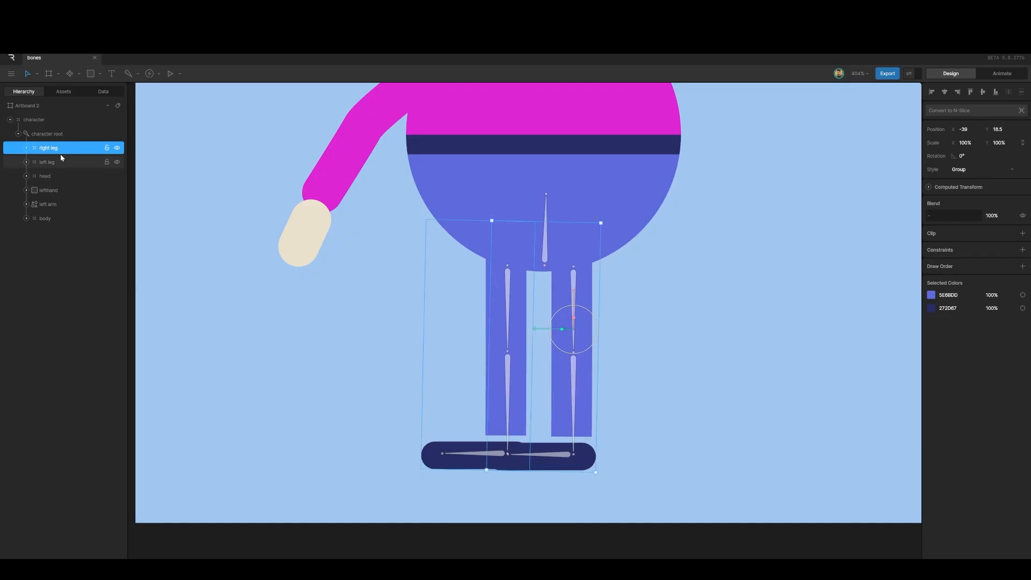
Step: Set the rotation of the foot bone inside the right leg group to -90° so the foot points outward
left_click(26, 148)
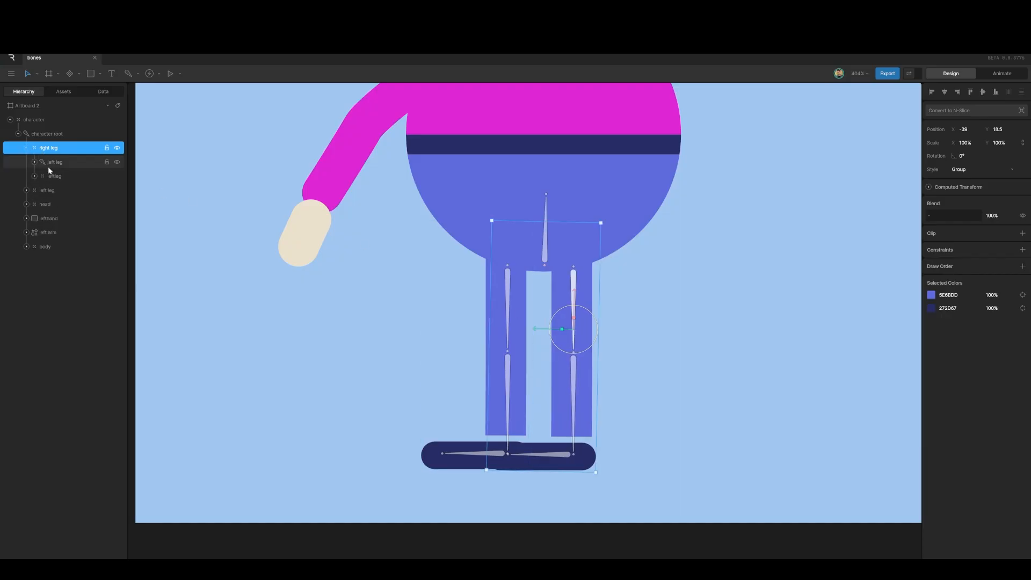
left_click(34, 162)
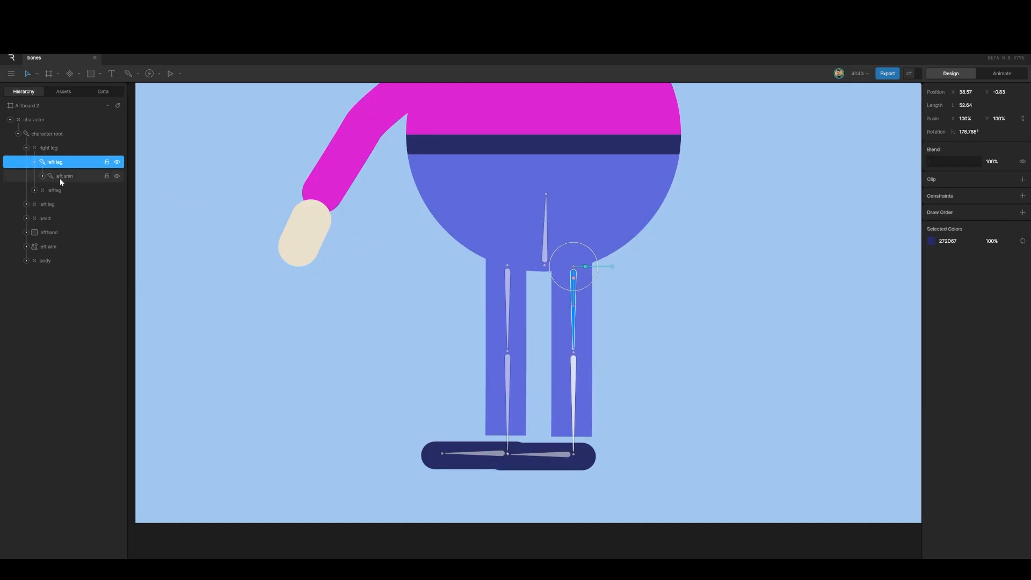
left_click(42, 176)
left_click(64, 190)
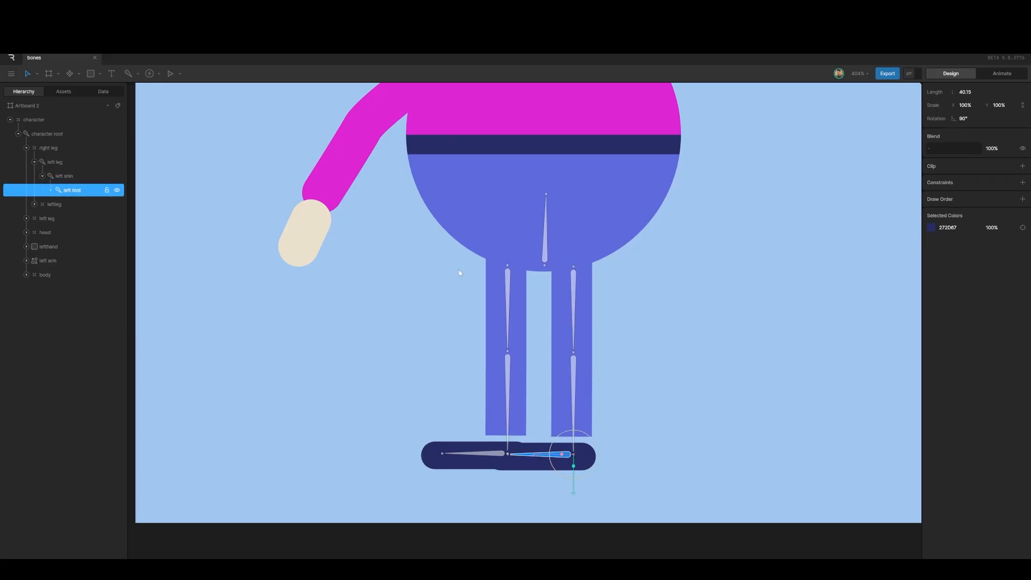
type("90")
left_click_drag(966, 119, 961, 185)
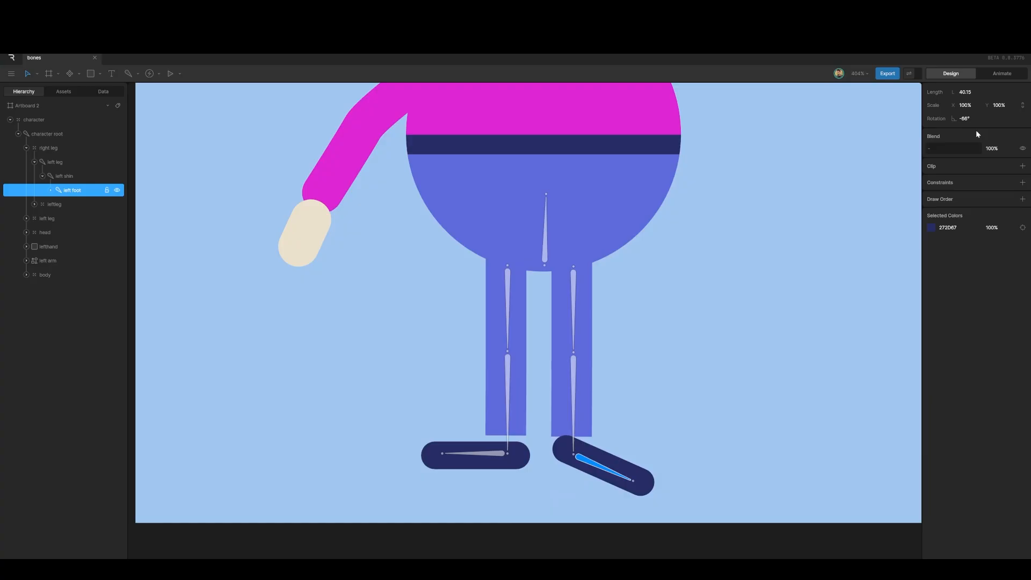
left_click(965, 118)
type("-90")
key("Return")
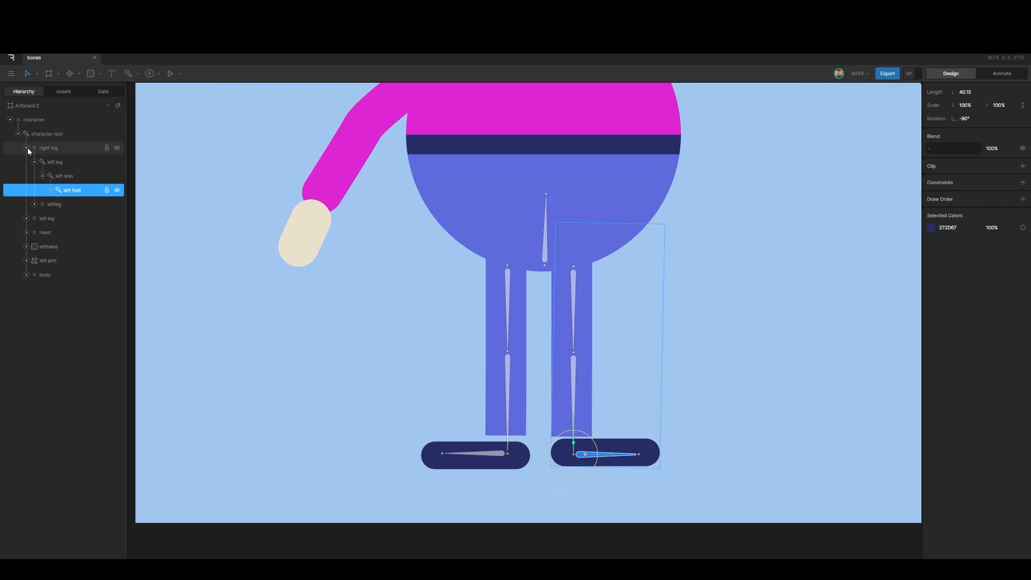
Step: Rename the duplicated bones right leg, right shin and right foot, and the copied leftleg group right leg
left_click(54, 163)
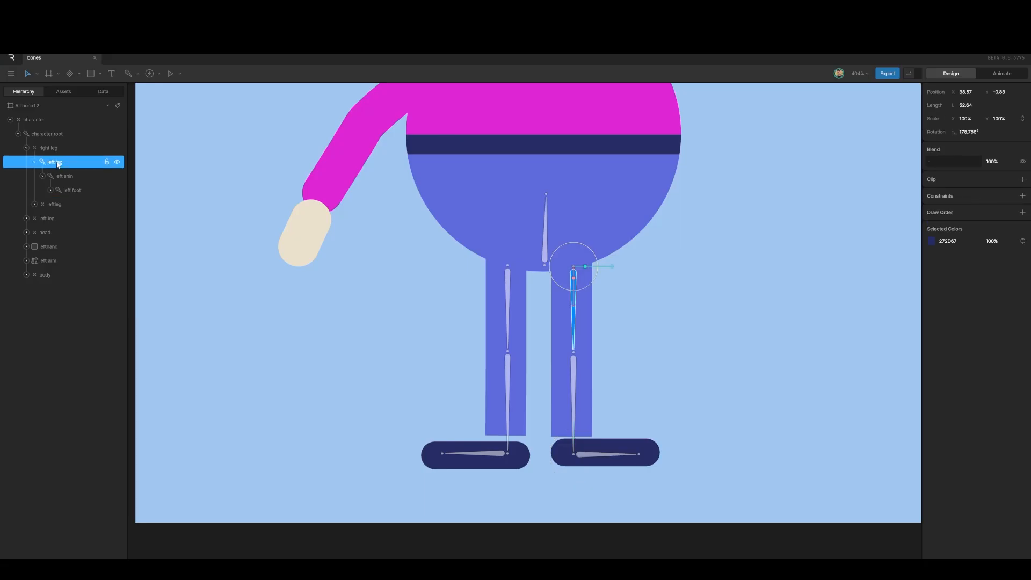
double_click(58, 164)
type("right le")
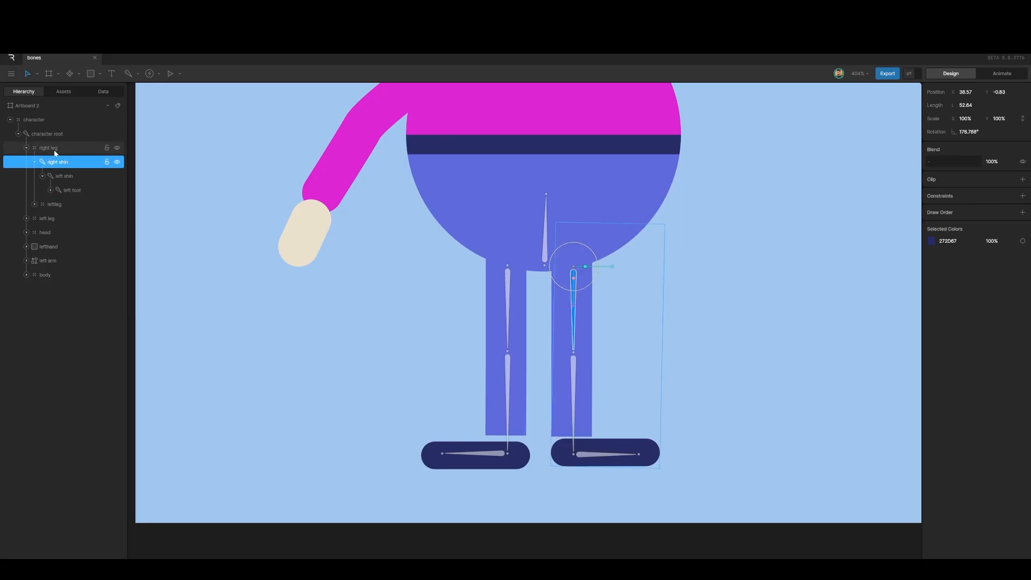
type("g")
double_click(64, 176)
type("right shin")
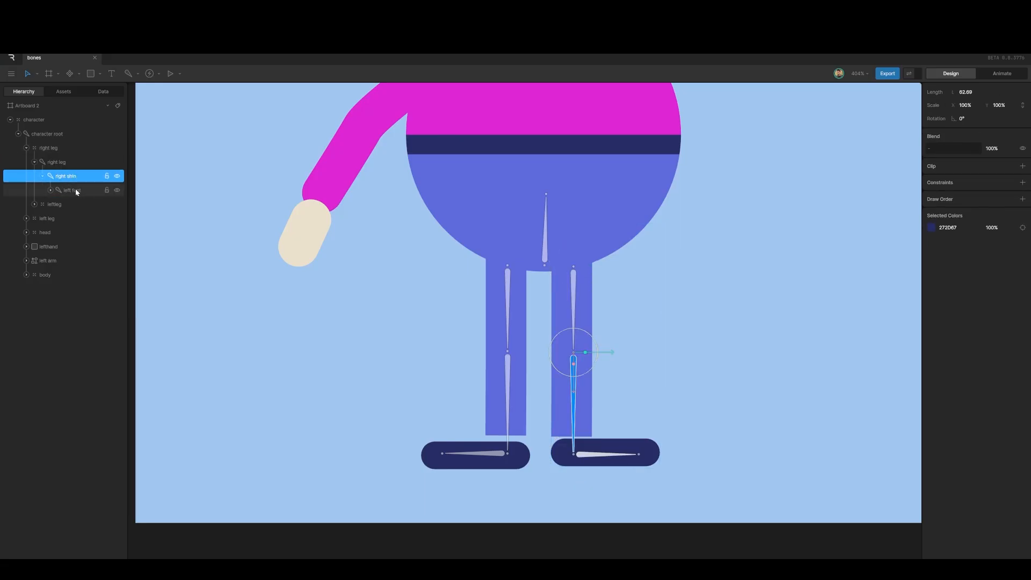
double_click(72, 190)
type("right foot")
double_click(54, 204)
type("right leg")
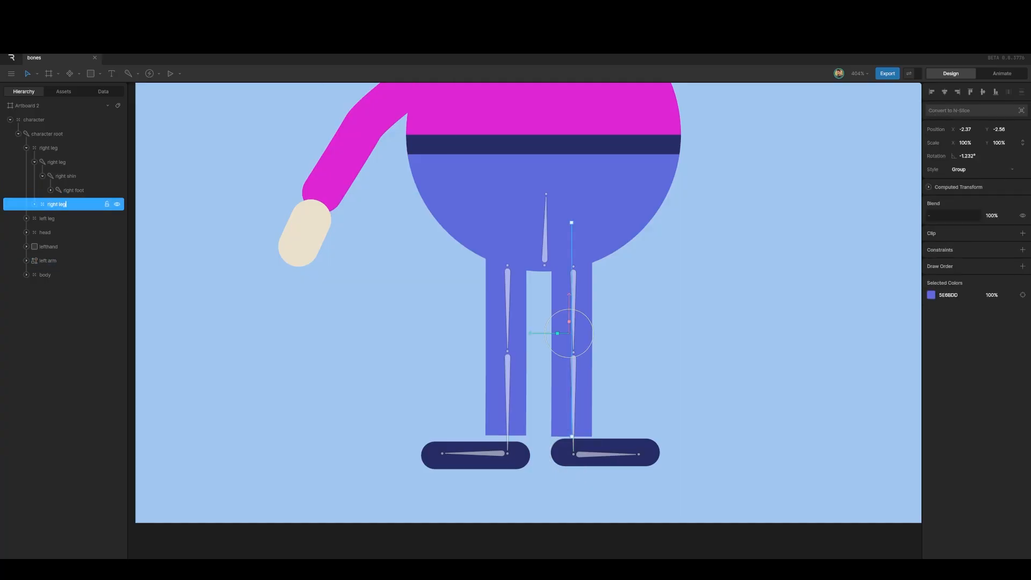
key("Return")
left_click(27, 149)
left_click(464, 278)
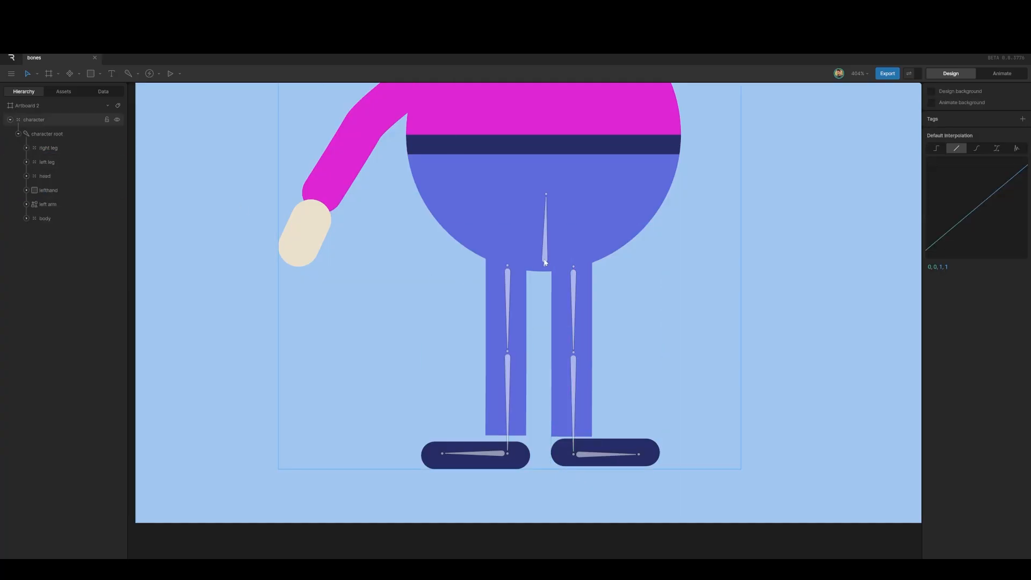
Step: Try moving the character root bone to test the rig, and undo the move
left_click(546, 257)
left_click(546, 257)
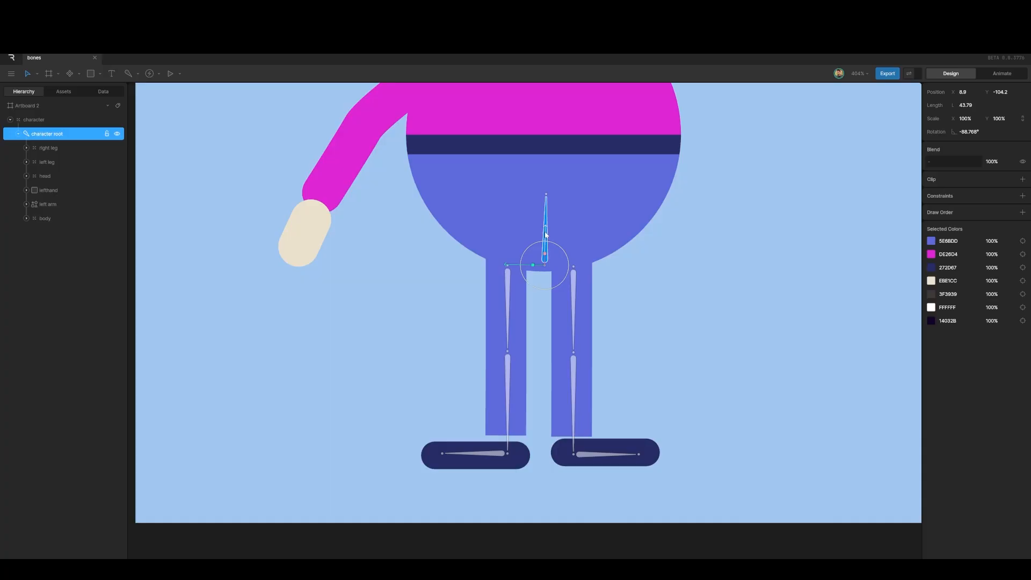
left_click_drag(546, 256, 543, 276)
key("ctrl+z")
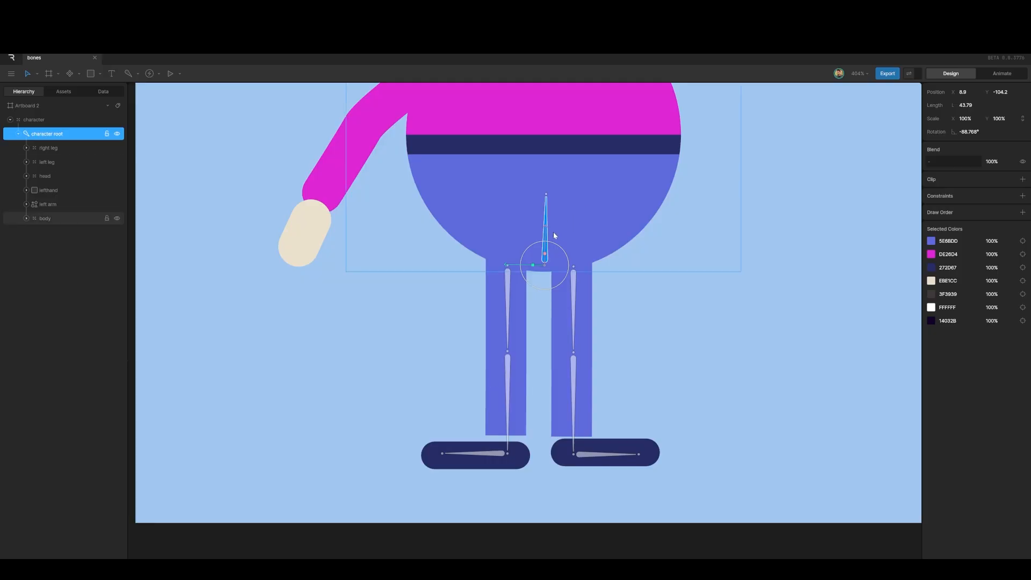
Step: Try rotating the left shin and left leg bones to test the leg, undo the rotations, and reselect the left shin bone
left_click(508, 376)
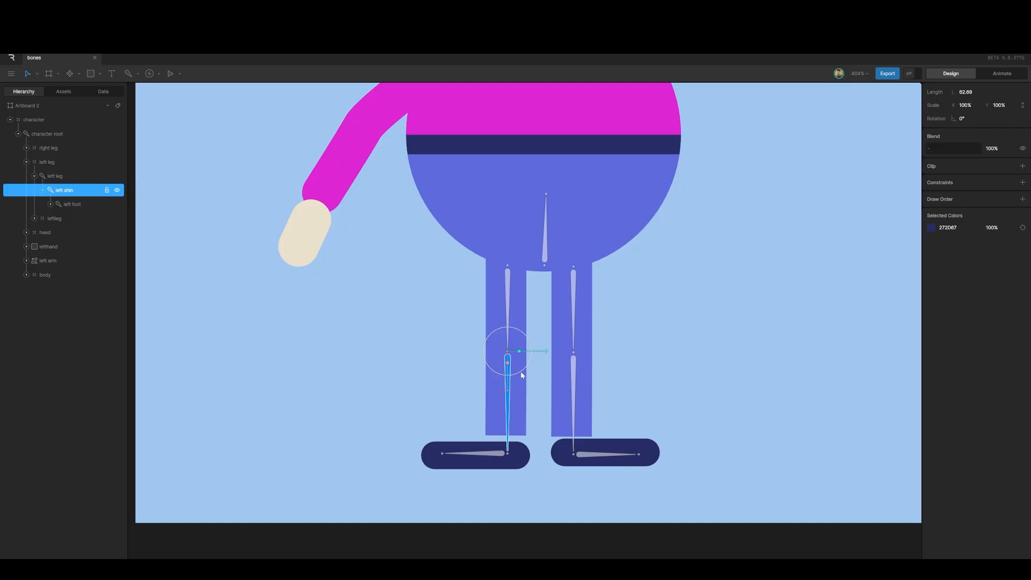
left_click_drag(521, 375, 537, 352)
mouse_move(526, 363)
left_mouse_down()
mouse_move(495, 364)
mouse_move(517, 365)
left_mouse_up()
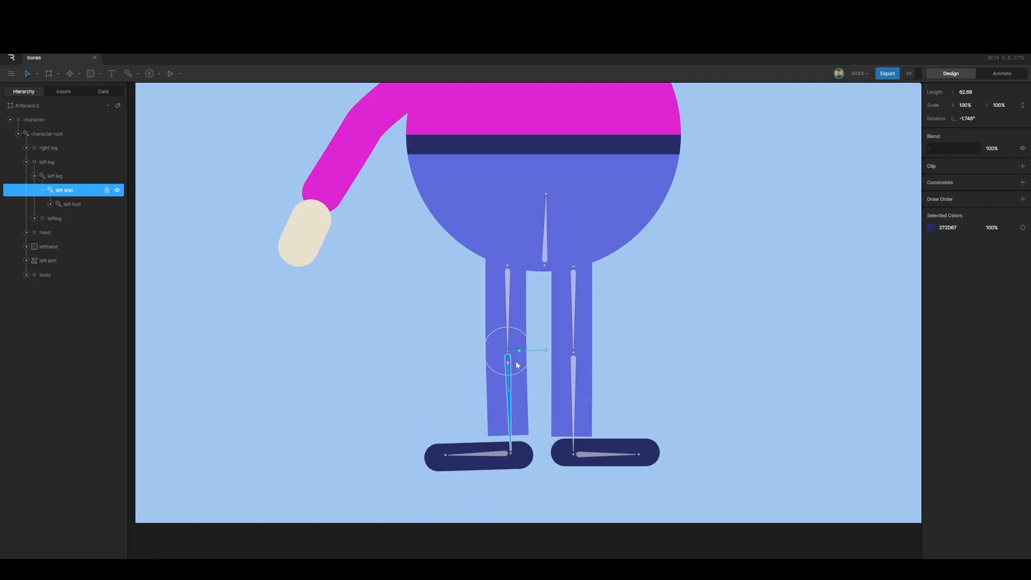
key("ctrl+z")
left_click(508, 301)
mouse_move(520, 292)
left_mouse_down()
mouse_move(500, 293)
mouse_move(524, 288)
mouse_move(516, 291)
left_mouse_up()
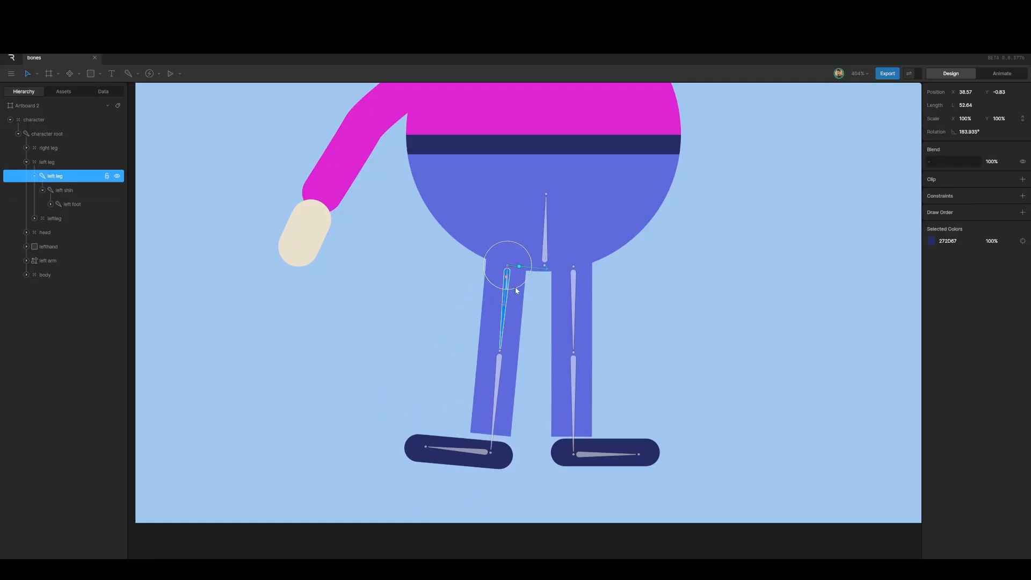
key("ctrl+z")
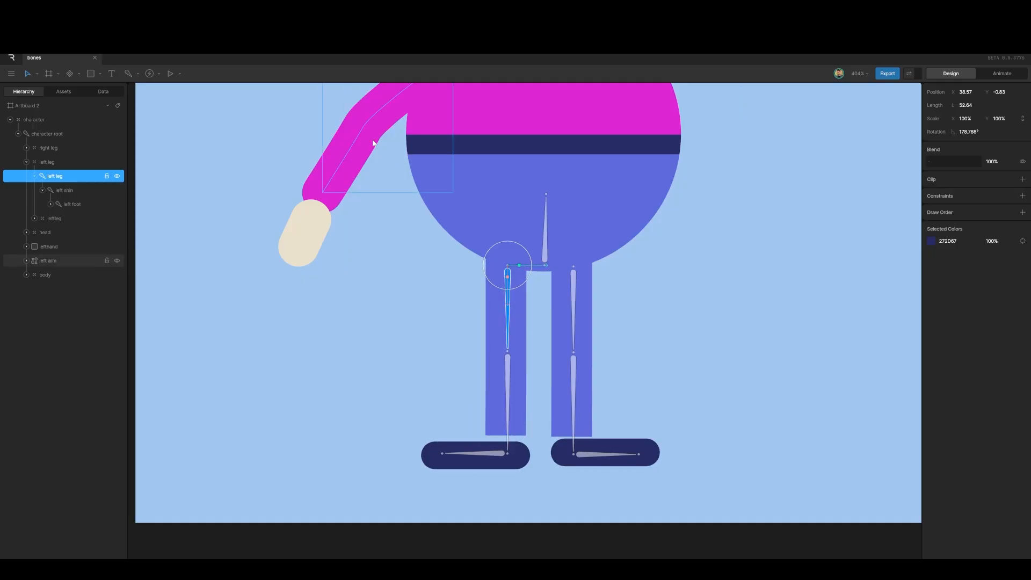
left_click(509, 383)
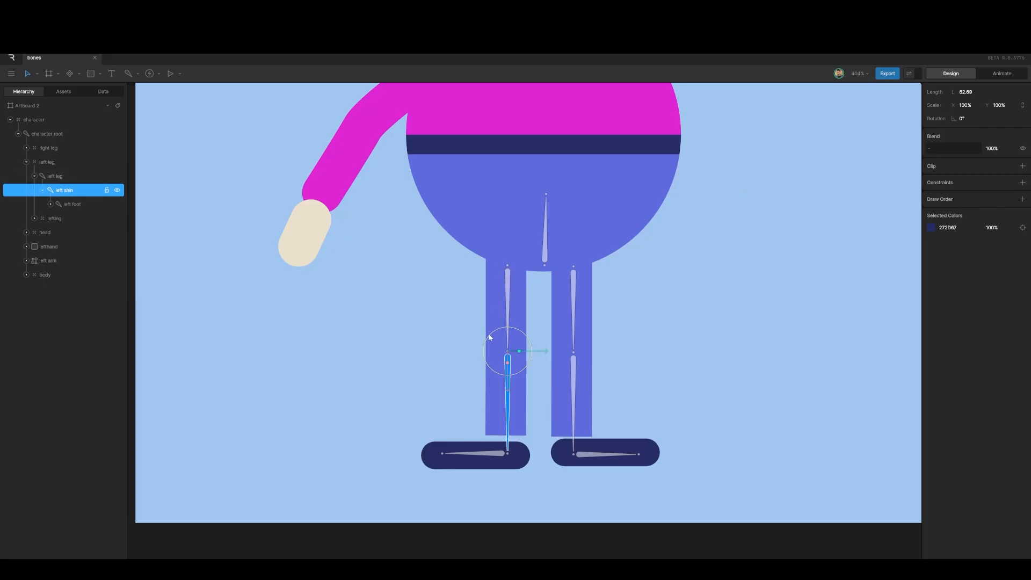
Step: Place an empty group at the ankle joint of the left leg and set its style to Target
left_click(427, 494)
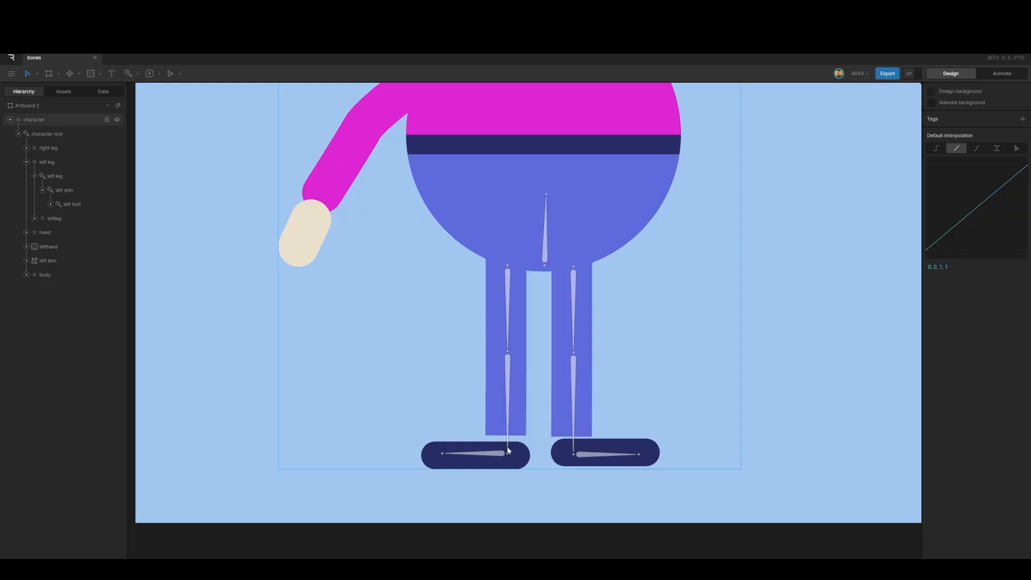
key("b")
left_click(507, 454)
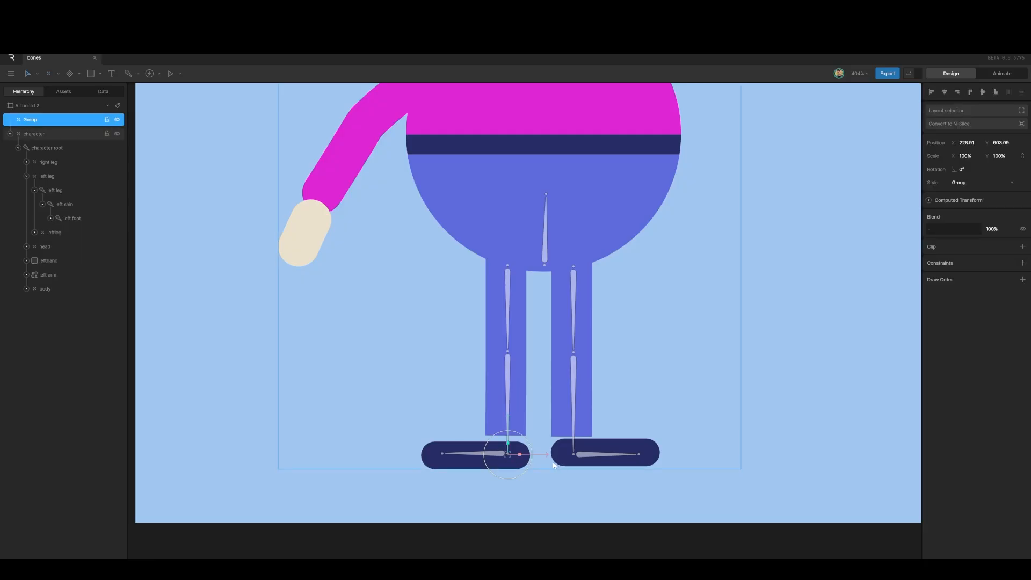
left_click(1004, 182)
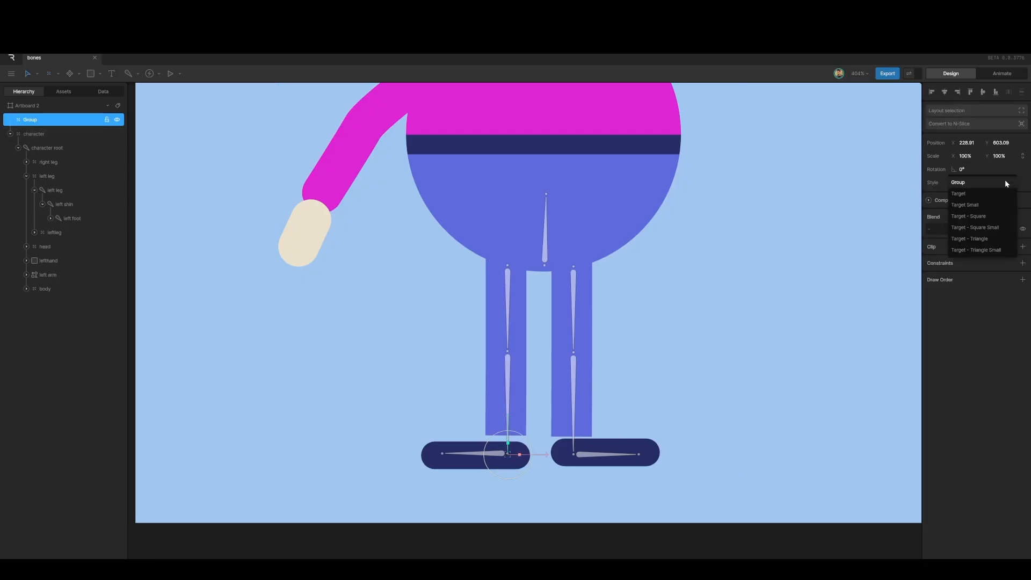
left_click(997, 190)
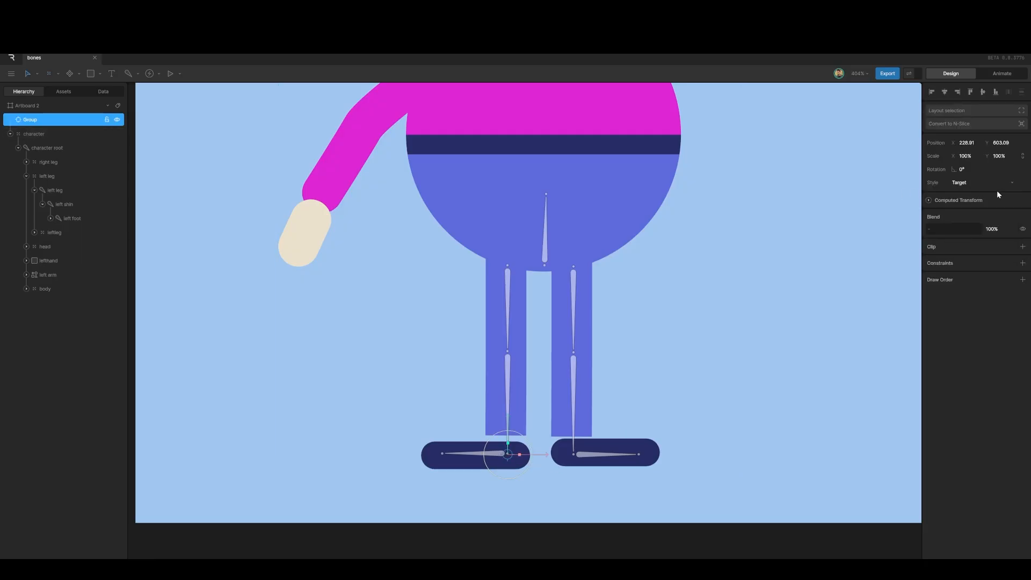
Step: Rename the new target group left leg ctr
double_click(46, 122)
type("left leg ctr")
left_click(237, 369)
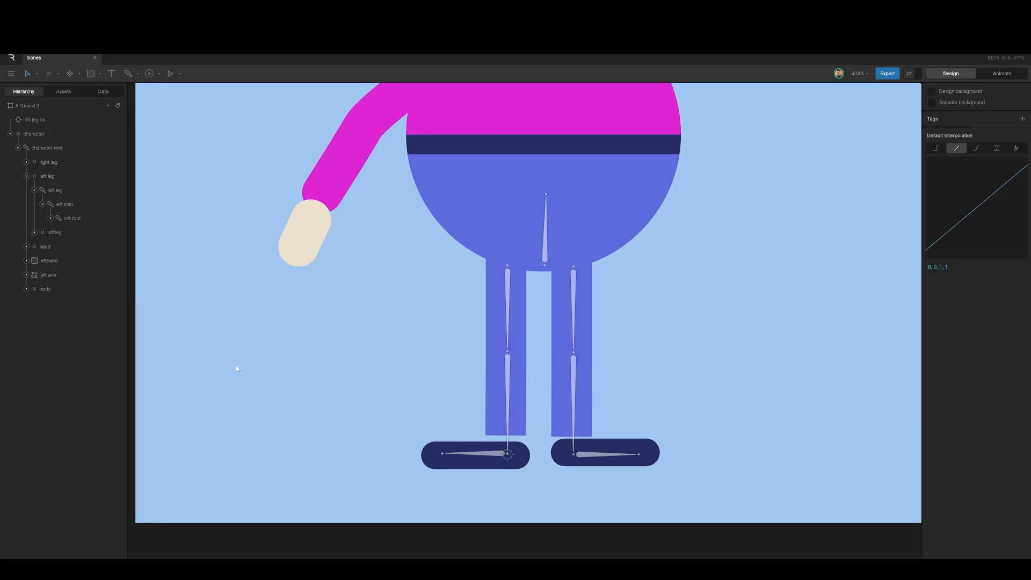
Step: Add an IK constraint to the left shin bone
left_click(509, 402)
left_click(509, 403)
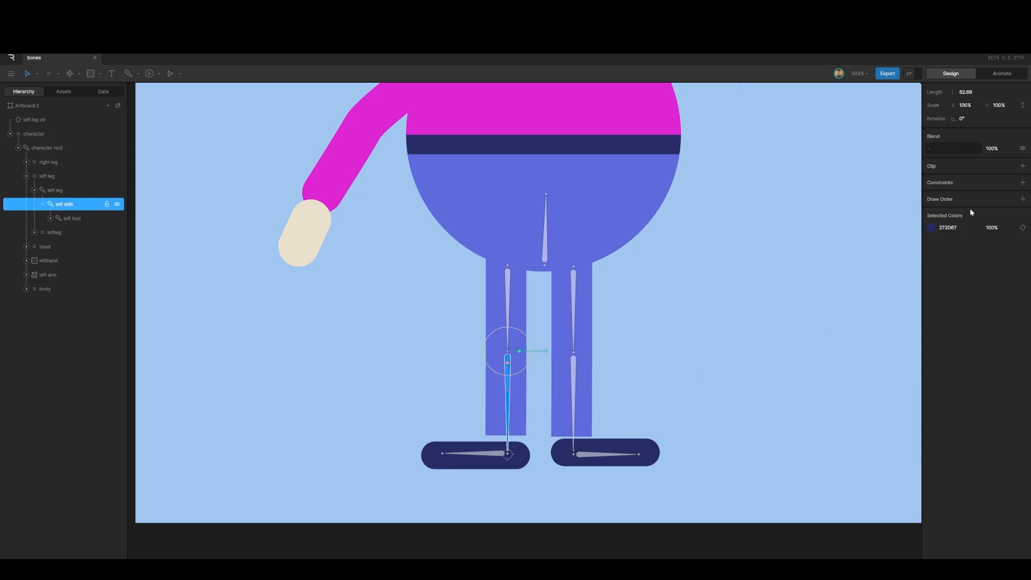
left_click(1022, 182)
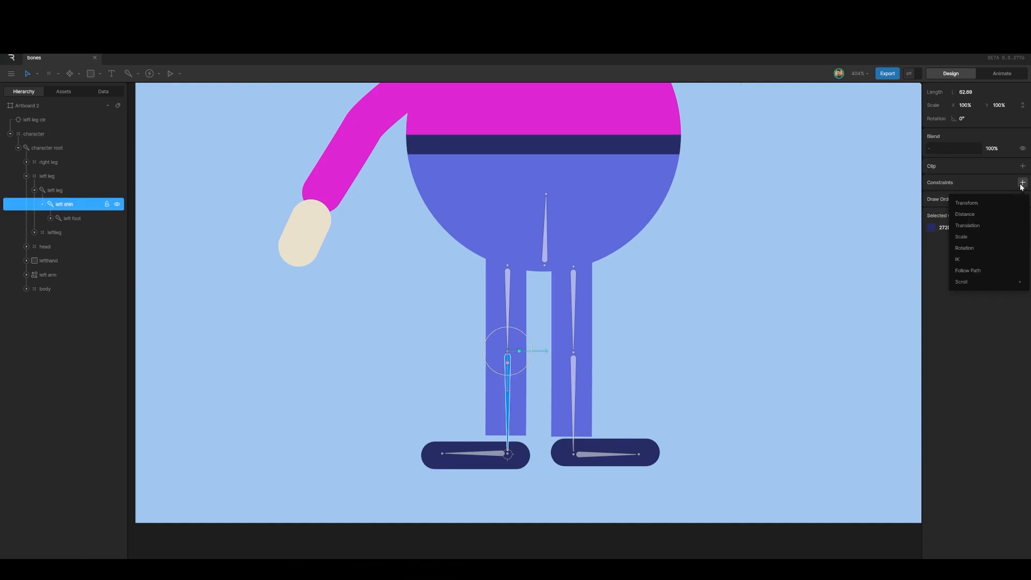
left_click(971, 261)
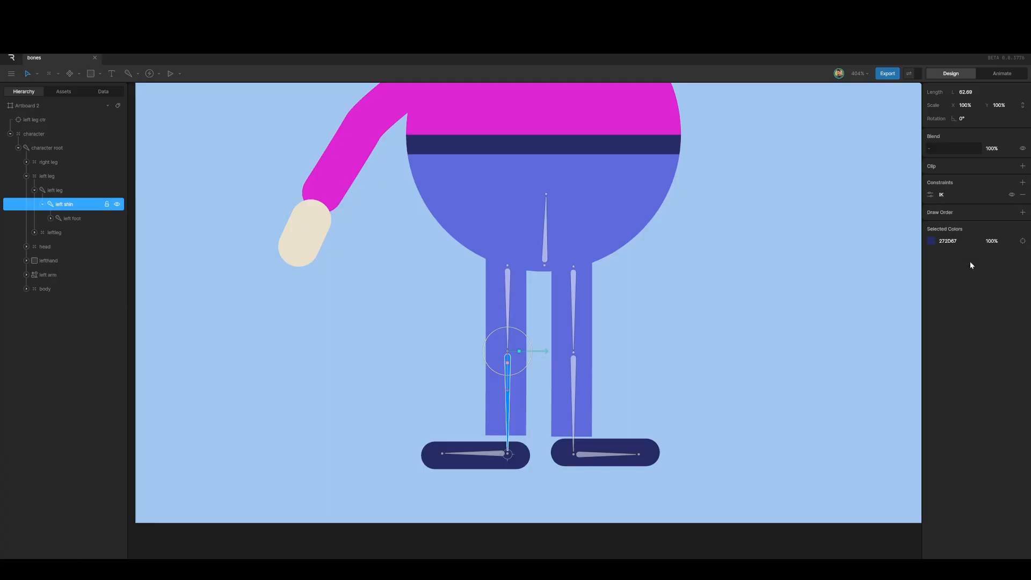
Step: Set the left shin's IK constraint to a bone count of 2 with left leg ctr as its target
left_click(932, 196)
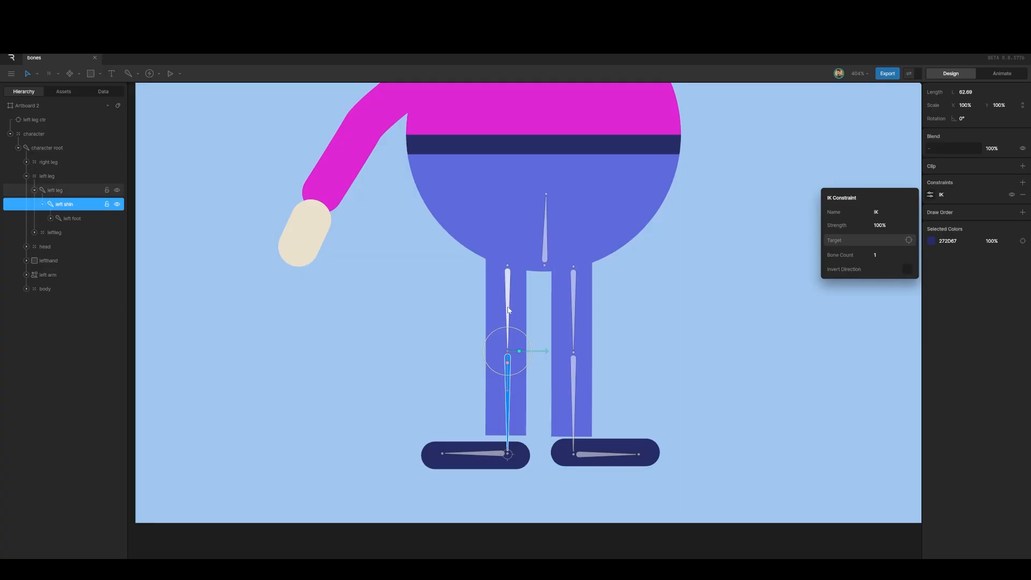
left_click(891, 255)
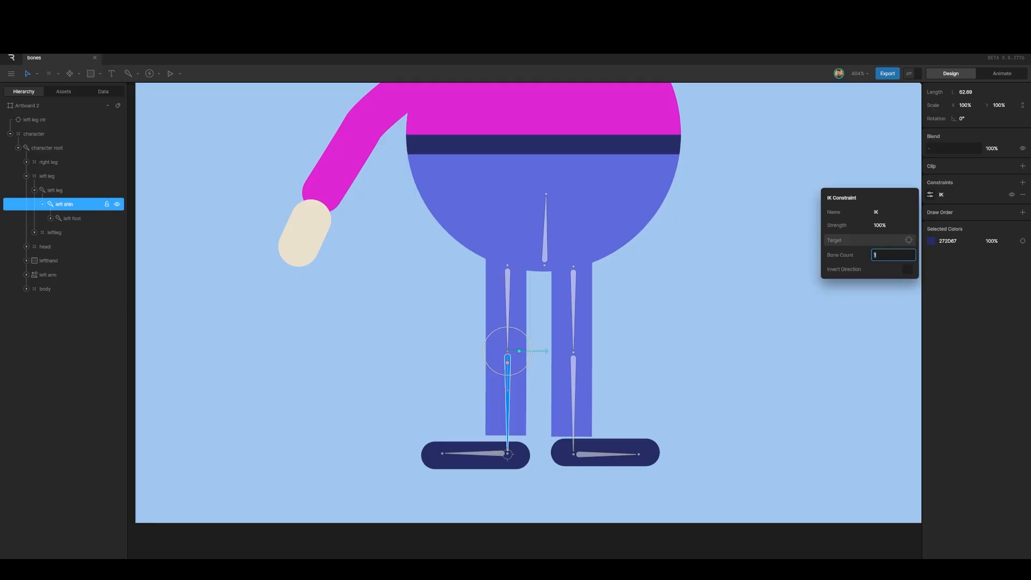
type("2")
left_click(909, 240)
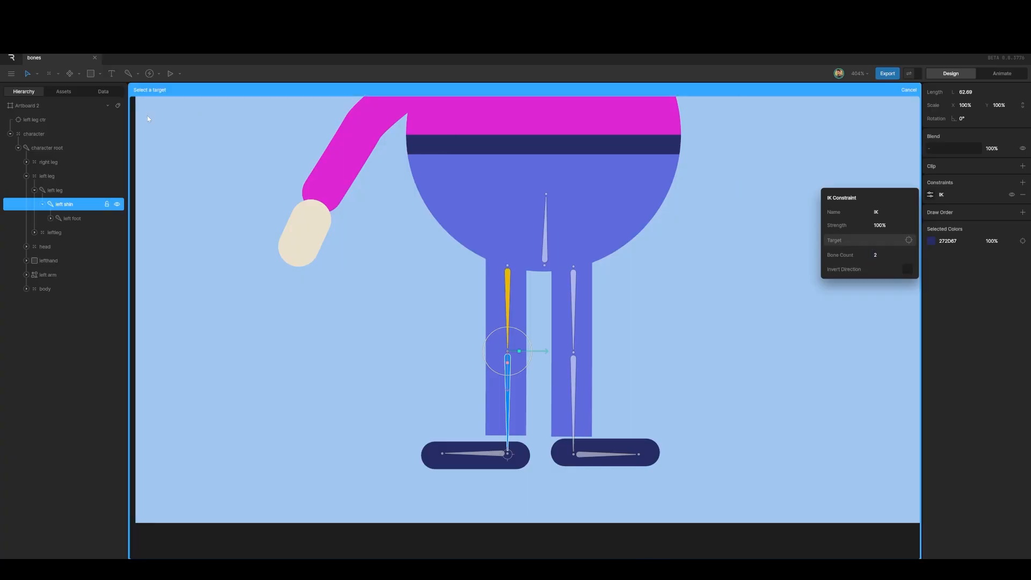
left_click(29, 122)
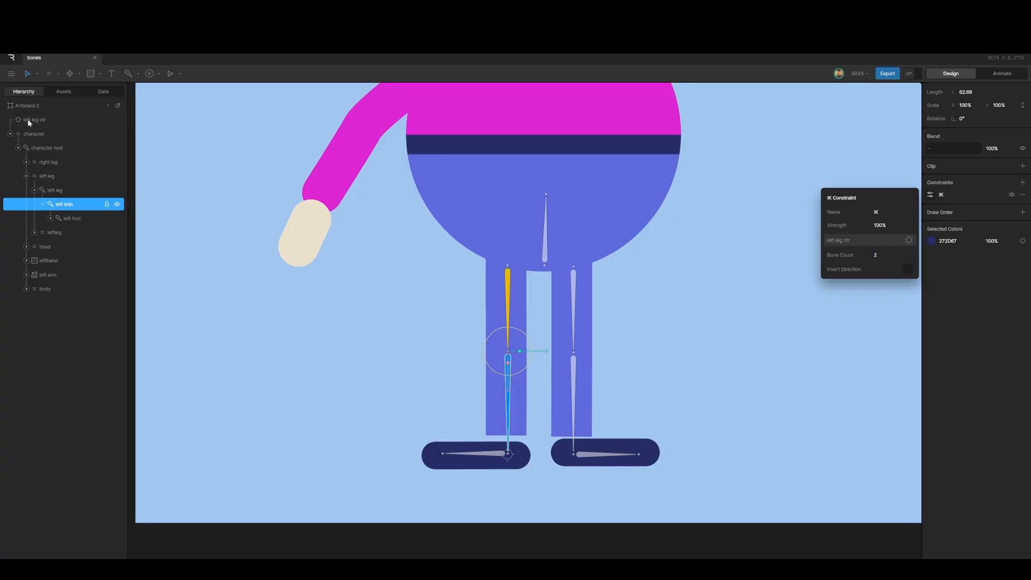
left_click(514, 506)
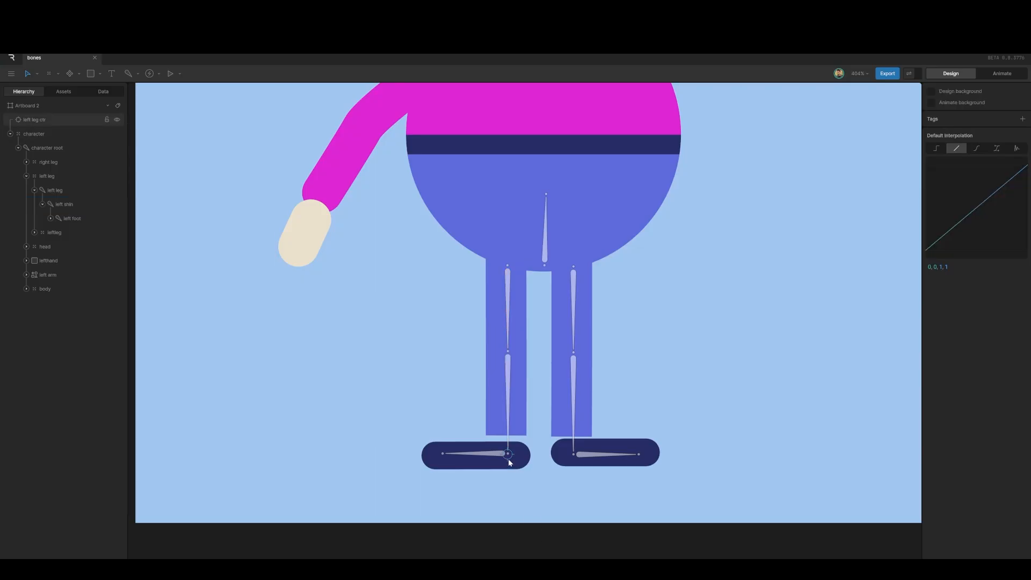
Step: Try moving the left leg ctr target upward to test the leg's IK bend, and undo the move
left_click(508, 456)
left_click_drag(508, 430, 499, 391)
left_click(498, 390)
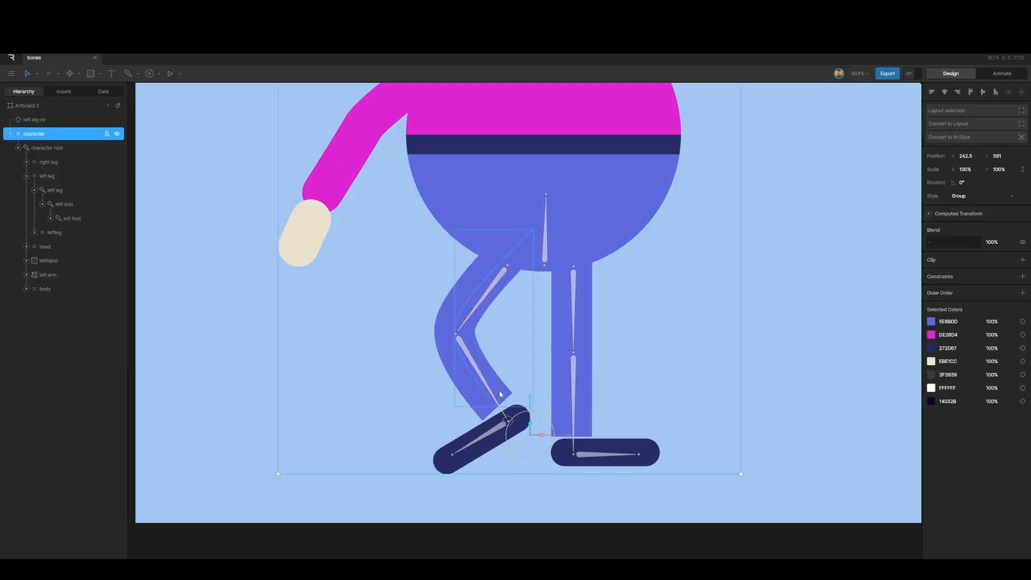
key("ctrl+z")
Step: Try moving the character root bone around to test the left leg's IK, and undo the move
left_click(544, 240)
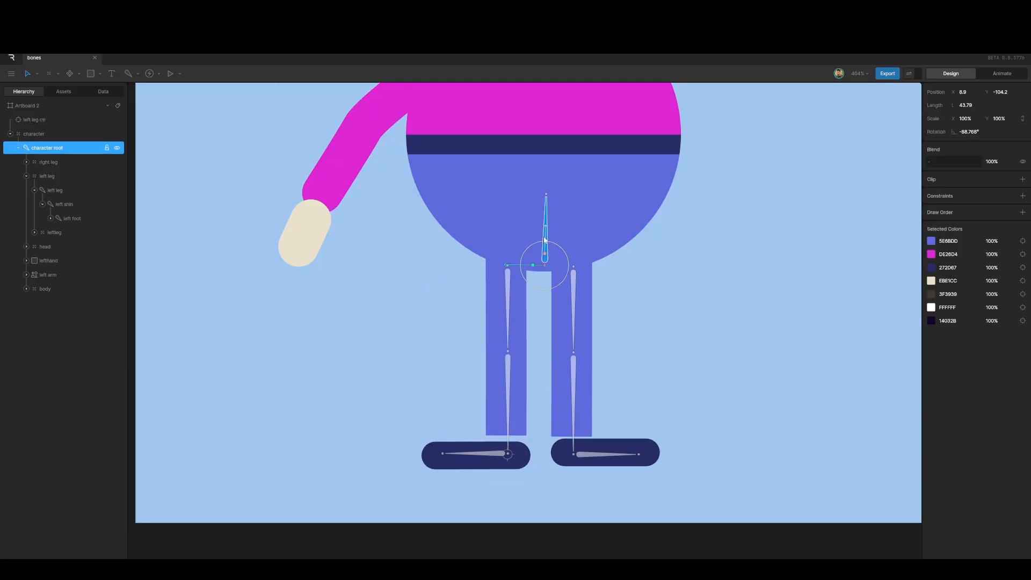
left_click_drag(546, 241, 532, 278)
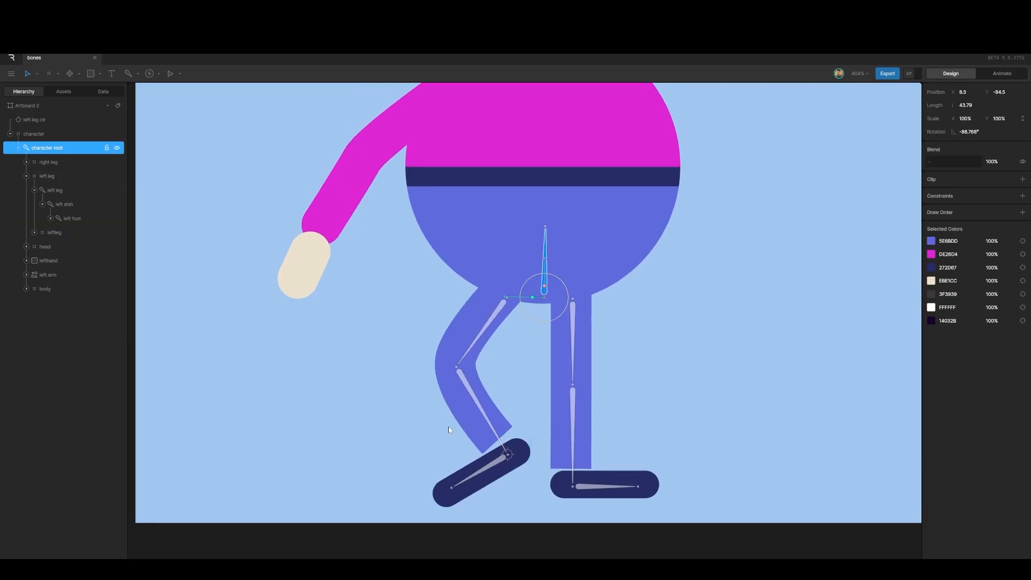
key("ctrl+z")
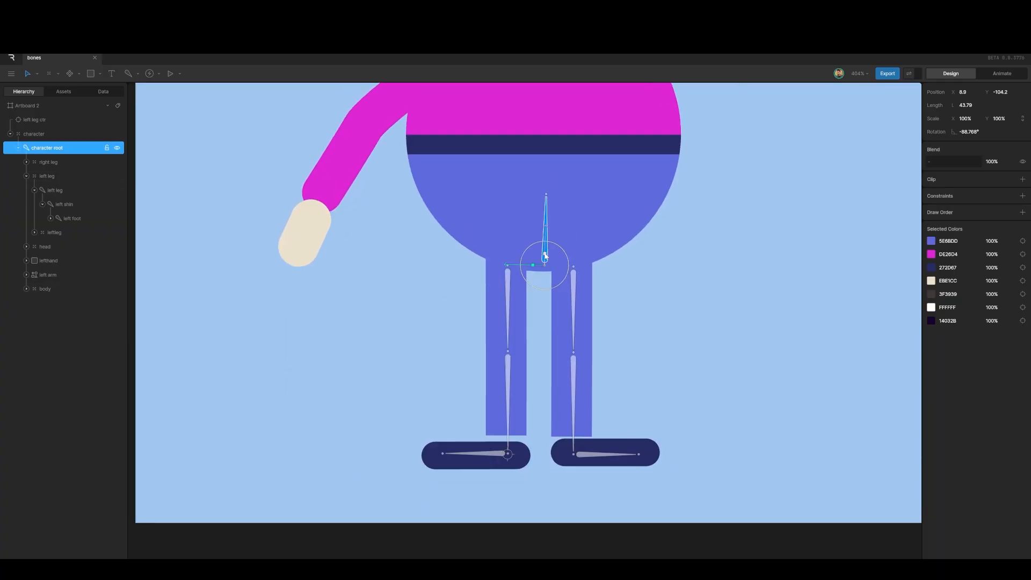
Step: Duplicate the left leg ctr target and rename the copy left toe ctr
left_click(39, 121)
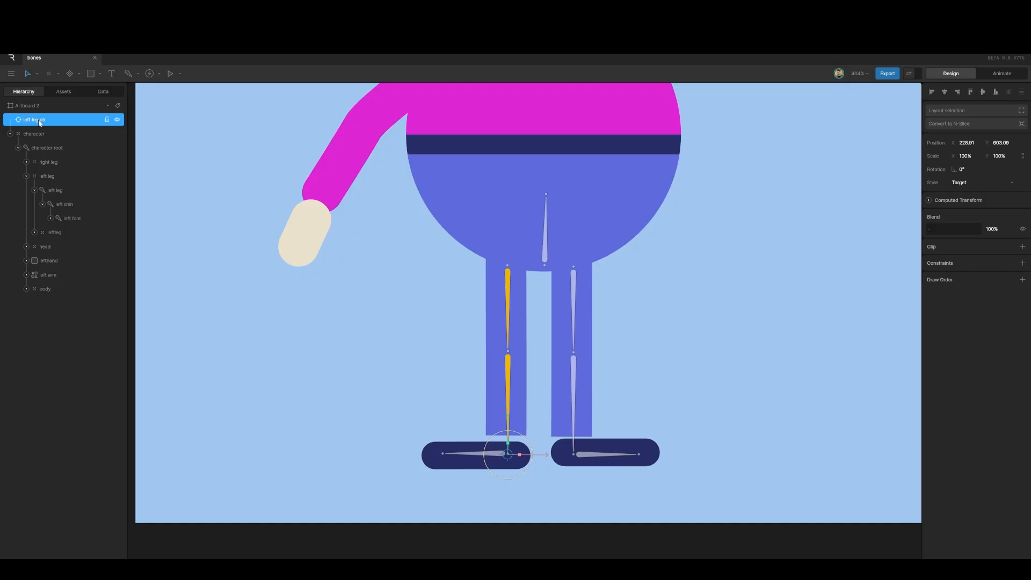
key("ctrl+d")
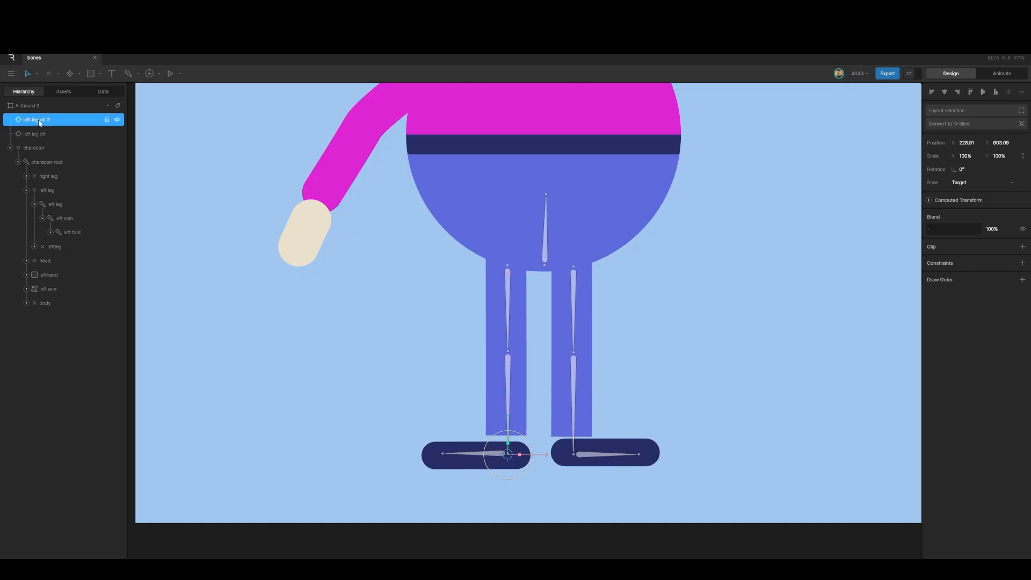
double_click(39, 119)
type("left toe ctr")
Step: Move left toe ctr horizontally to the tip of the left foot bone and nest it inside left leg ctr
left_click_drag(542, 454, 478, 456)
left_click_drag(38, 123, 34, 136)
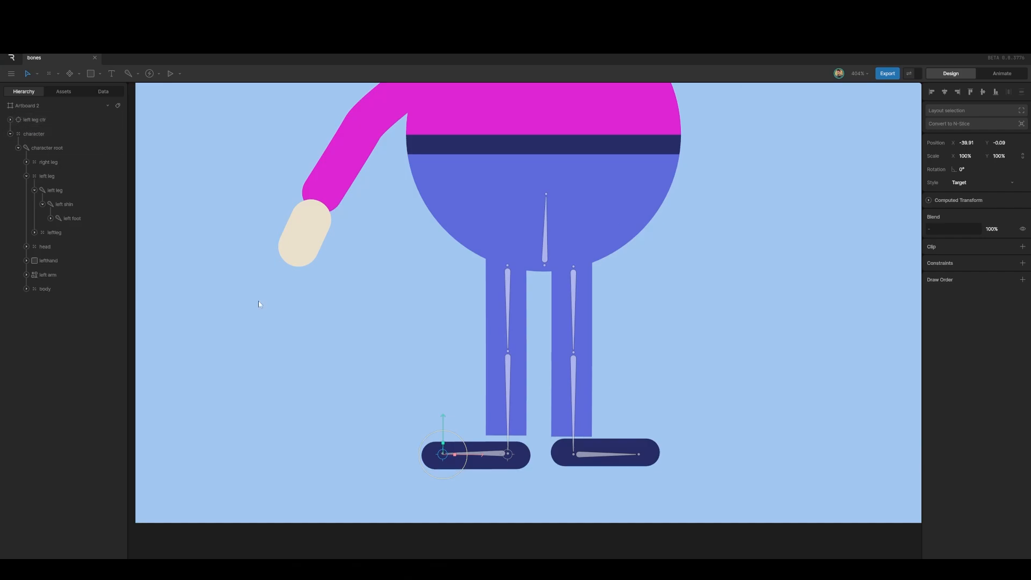
Step: Add an IK constraint to the left foot bone and open its settings
left_click(492, 455)
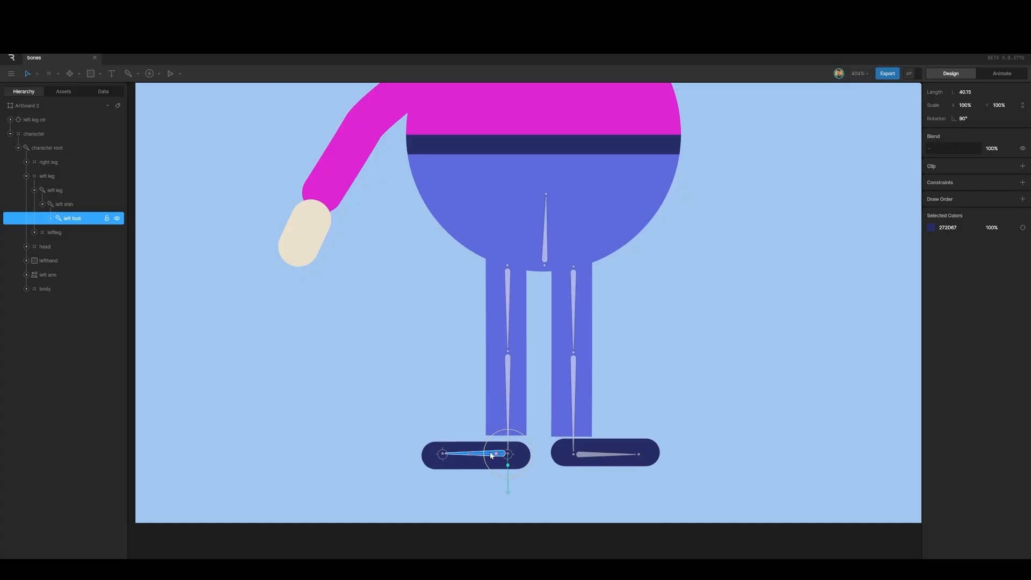
left_click(1023, 183)
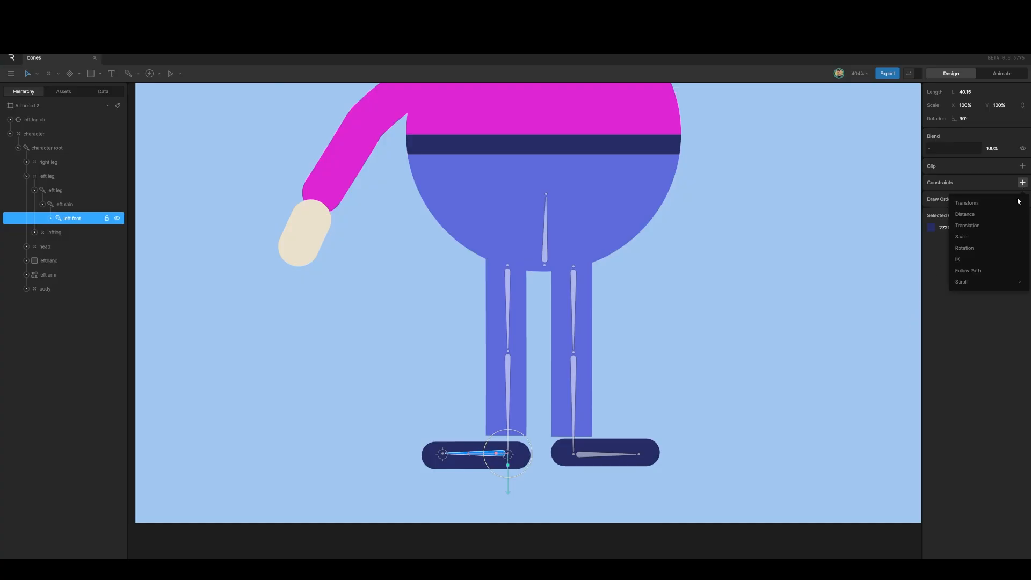
left_click(988, 259)
left_click(931, 195)
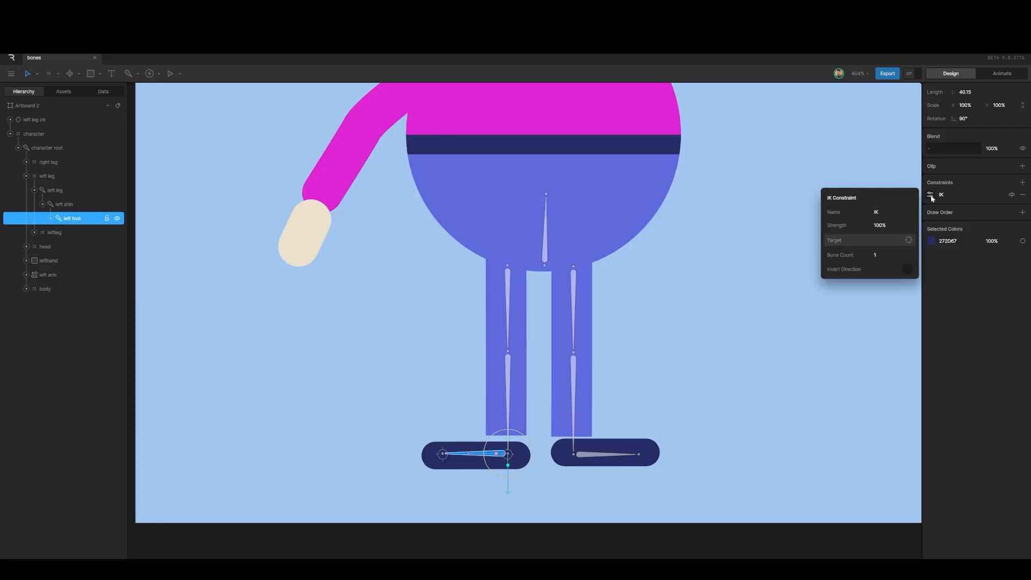
Step: Set left toe ctr as the target of the left foot's IK constraint
left_click(908, 240)
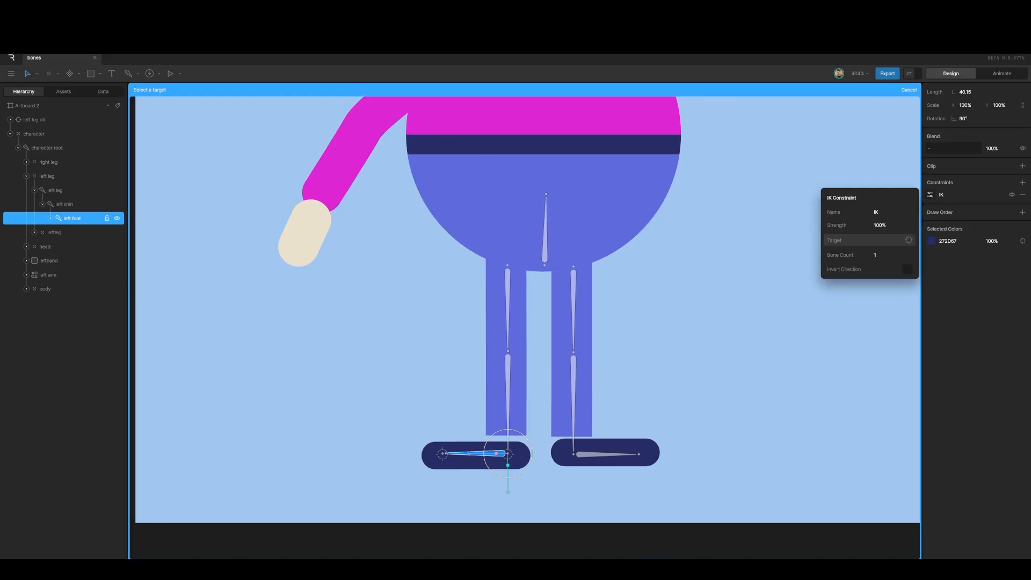
left_click(11, 123)
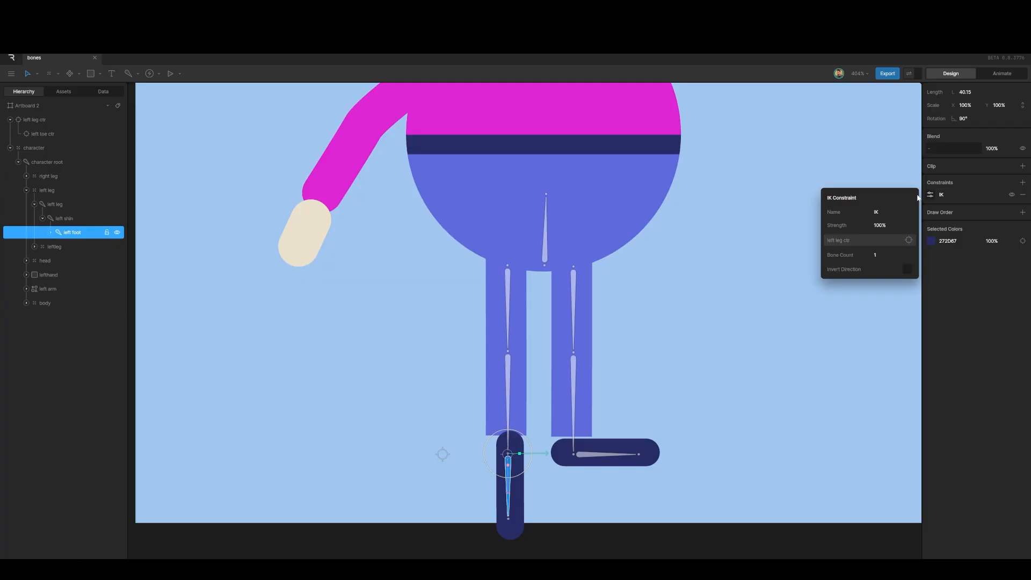
left_click(908, 240)
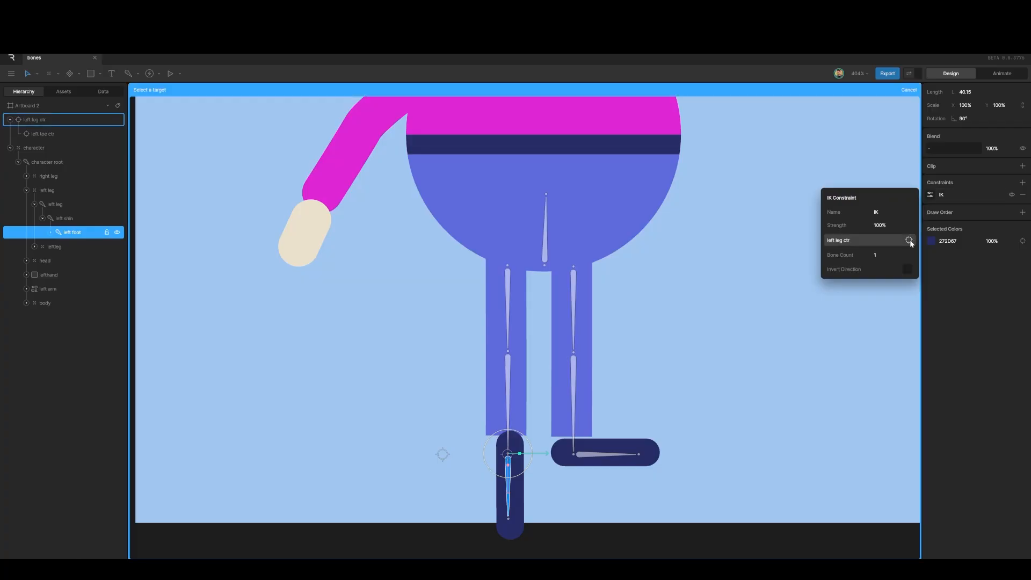
left_click(32, 134)
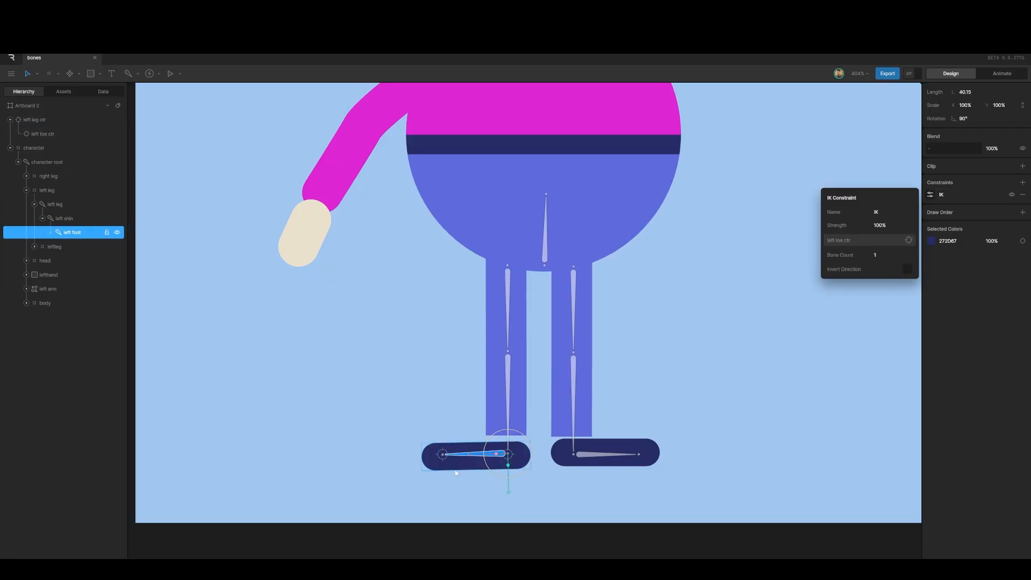
left_click(438, 425)
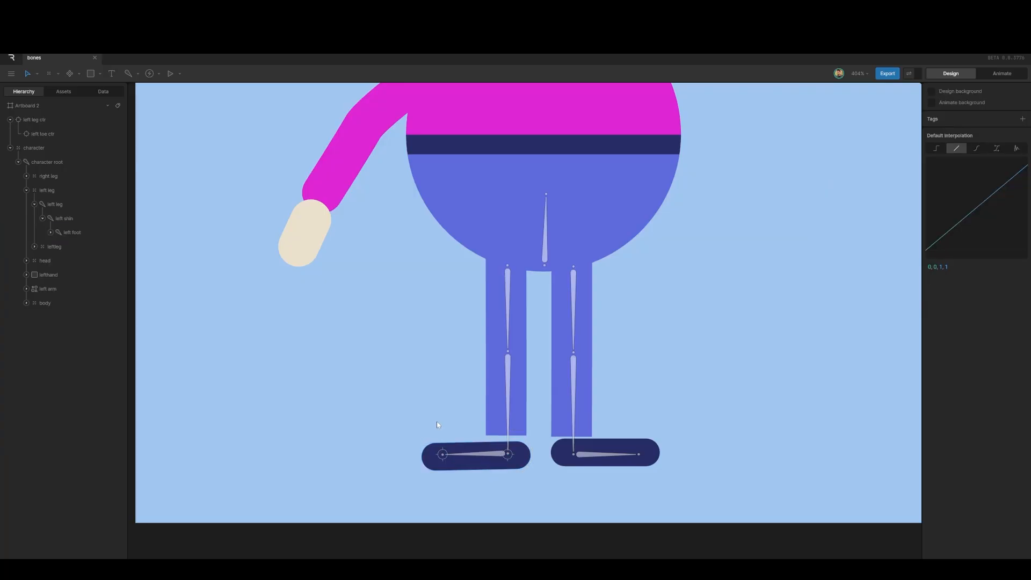
Step: Try moving the character root bone and the left toe ctr target to test the foot, restoring both positions
left_click(546, 230)
left_click_drag(549, 231, 524, 252)
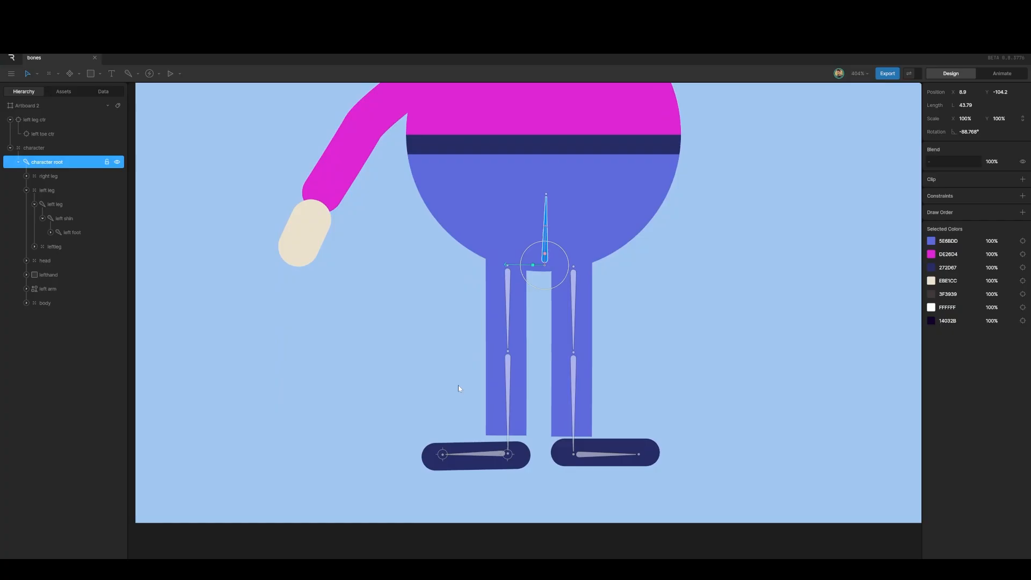
left_click(443, 455)
left_click_drag(444, 441, 451, 408)
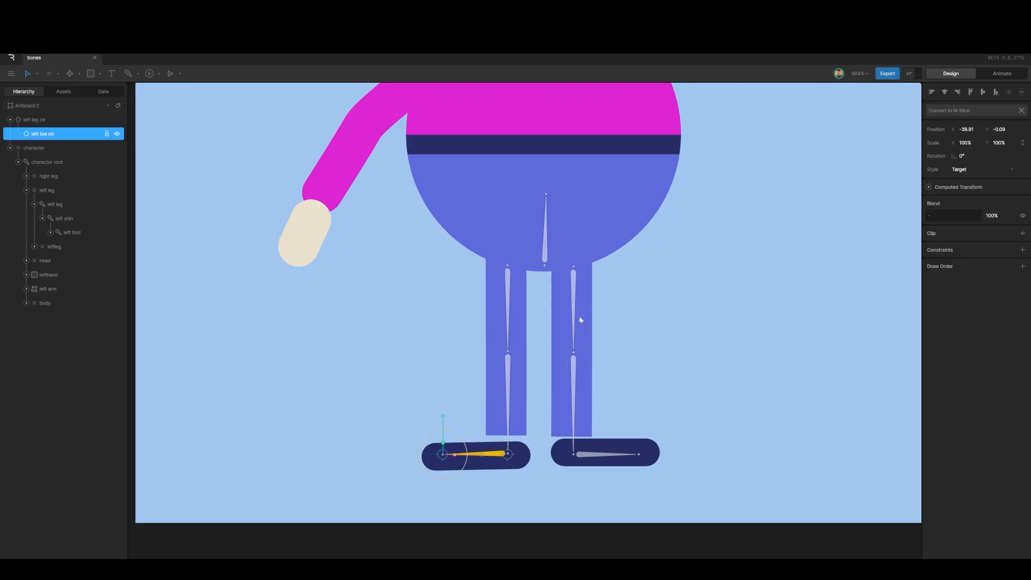
Step: Add an IK constraint to the right shin bone and set its bone count to 2
left_click(573, 391)
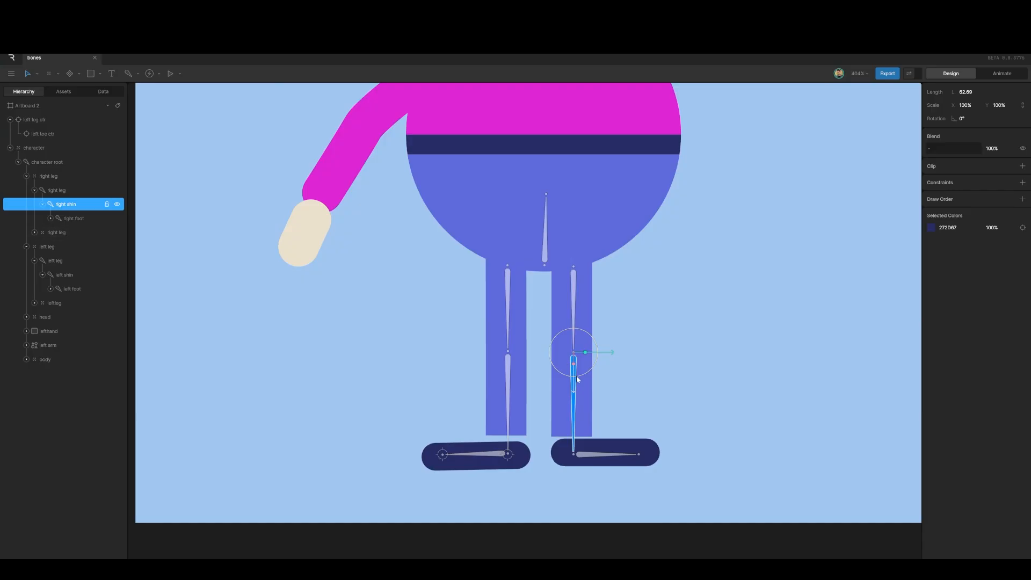
left_click(1023, 182)
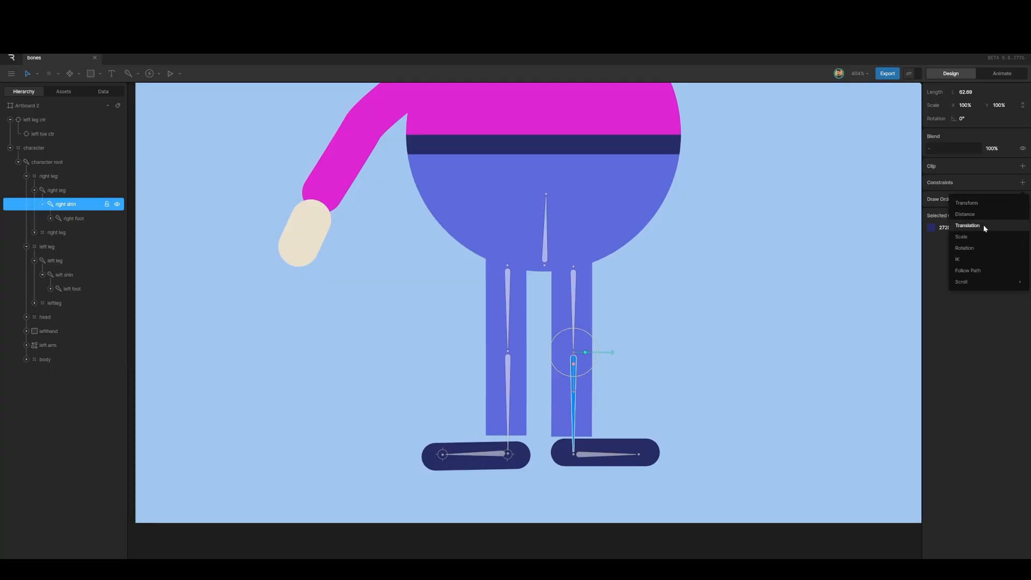
left_click(977, 258)
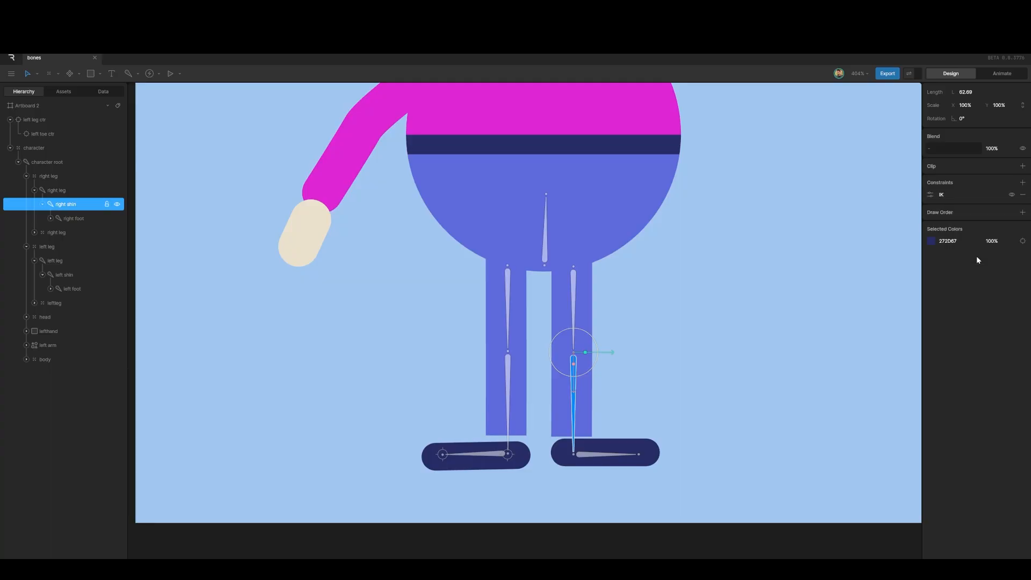
left_click(930, 195)
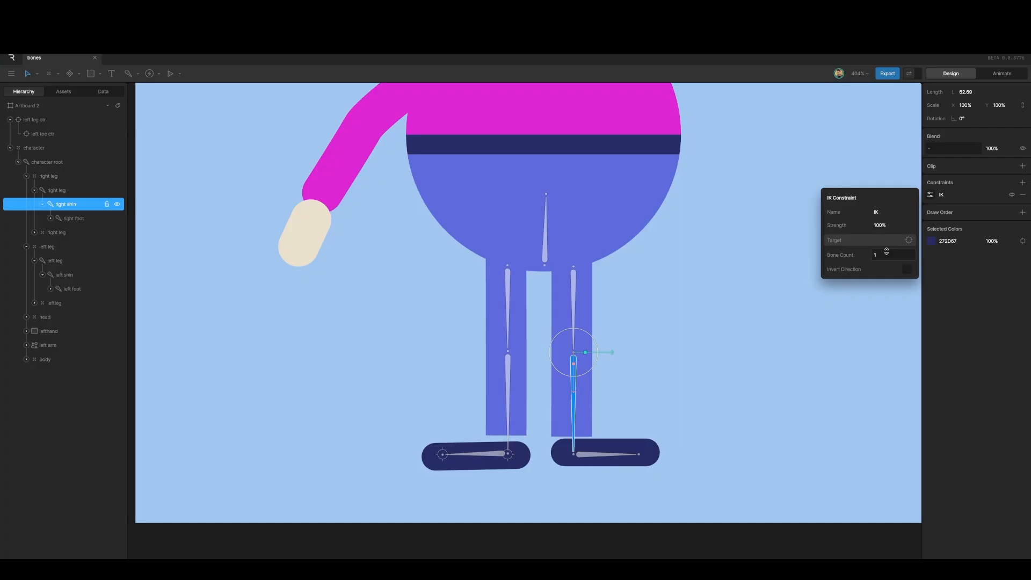
left_click(885, 255)
key("Return")
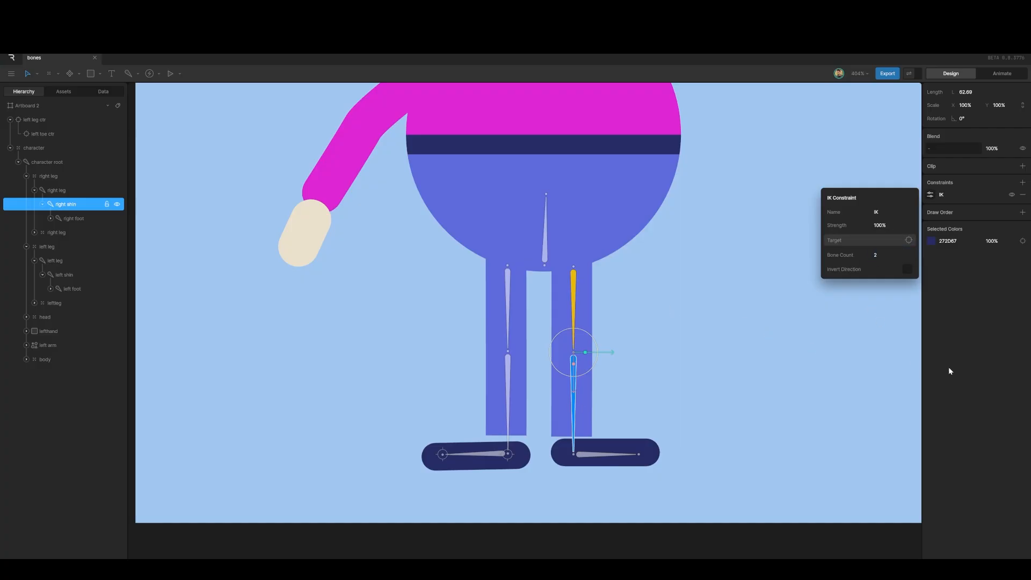
Step: Create a group at the right ankle, where the right shin and foot bones meet, and set its style to Target
left_click(572, 488)
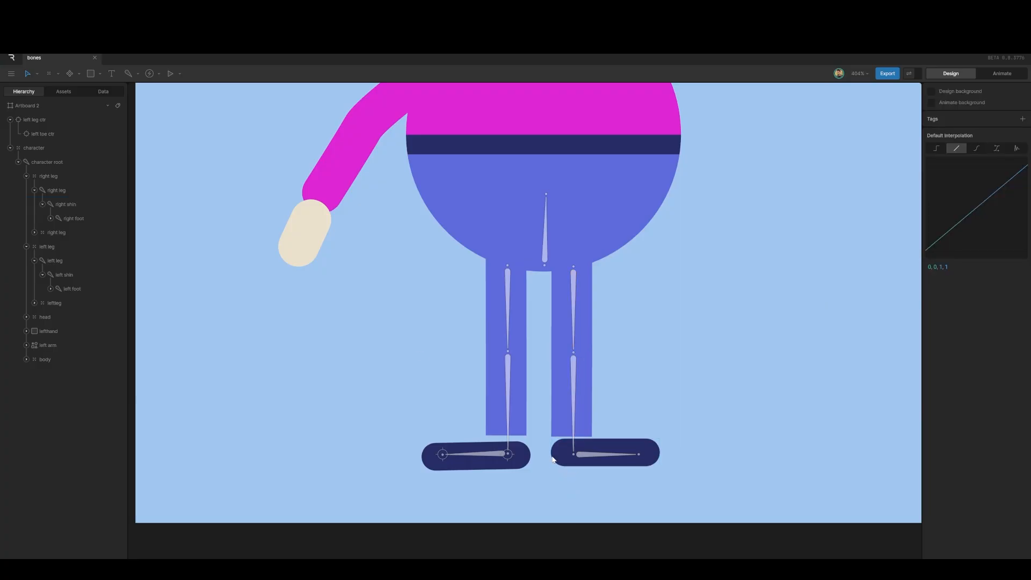
left_click(10, 118)
left_click(546, 504)
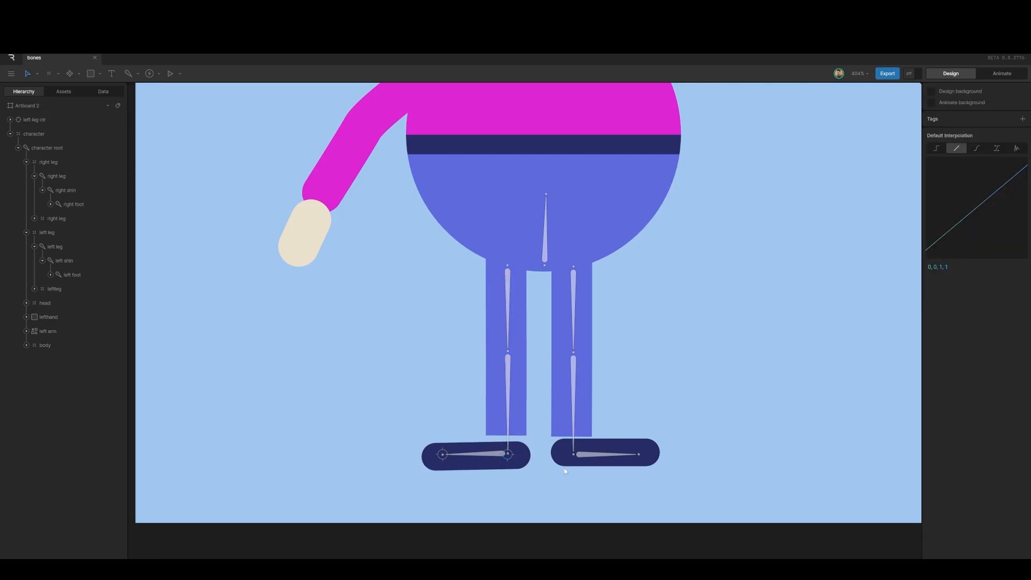
key("g")
left_click(574, 456)
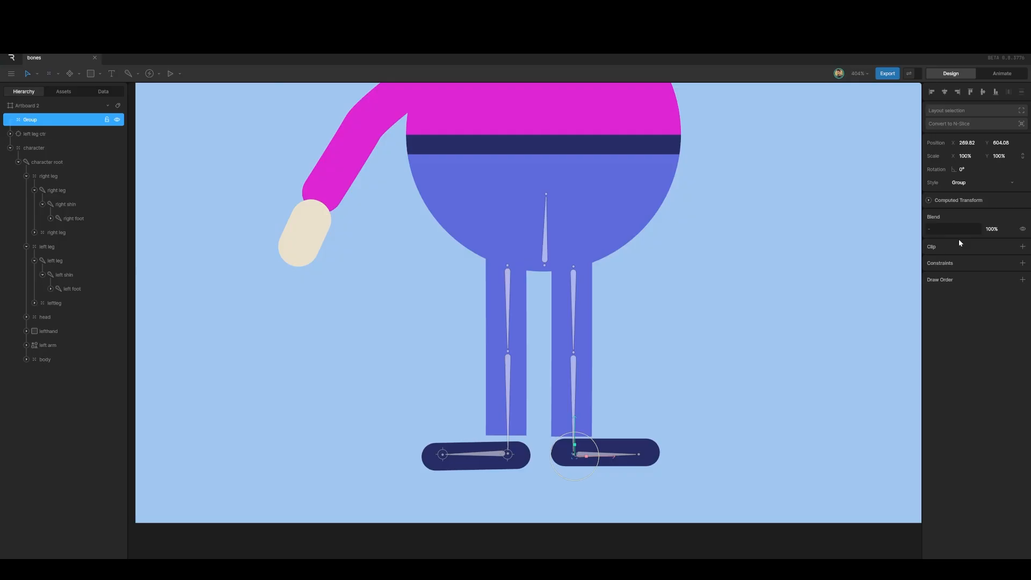
left_click(1004, 185)
left_click(1000, 192)
Step: Rename the new ankle target as right leg ctr
double_click(30, 124)
type("l")
type("ight leg")
left_click(230, 403)
Step: Set right leg ctr as the target of the right shin bone's IK constraint
left_click(574, 402)
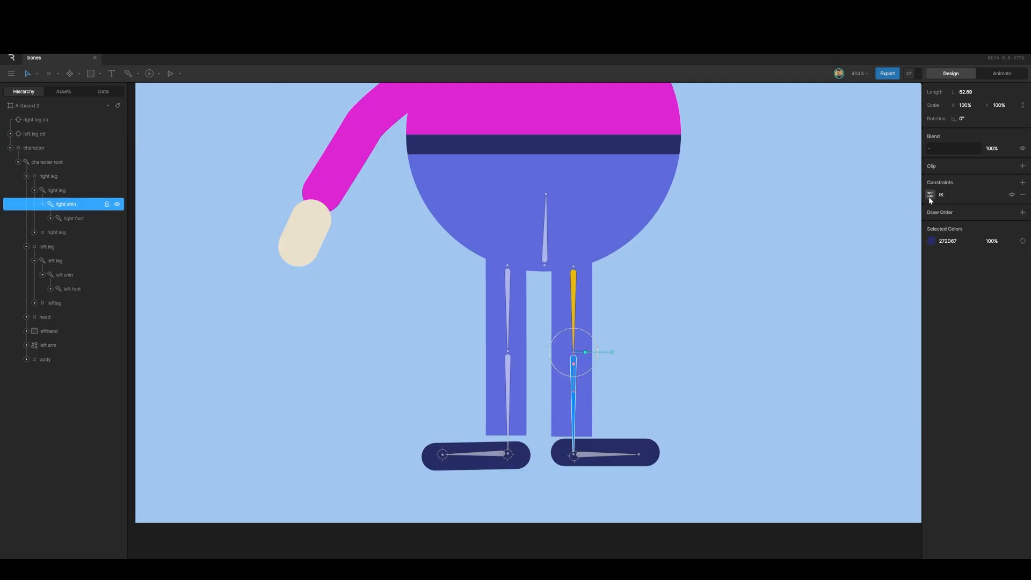
left_click(930, 195)
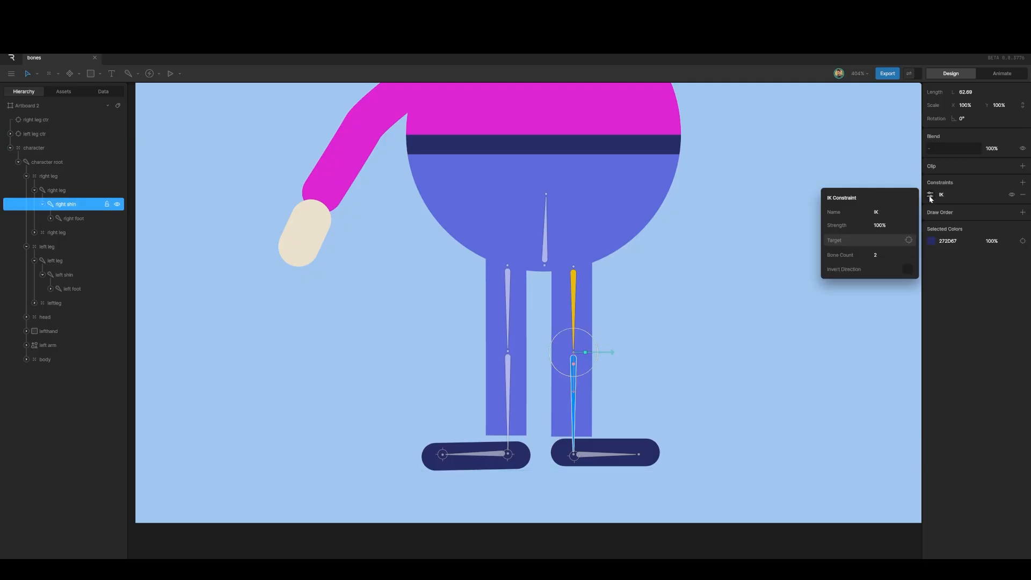
left_click(908, 241)
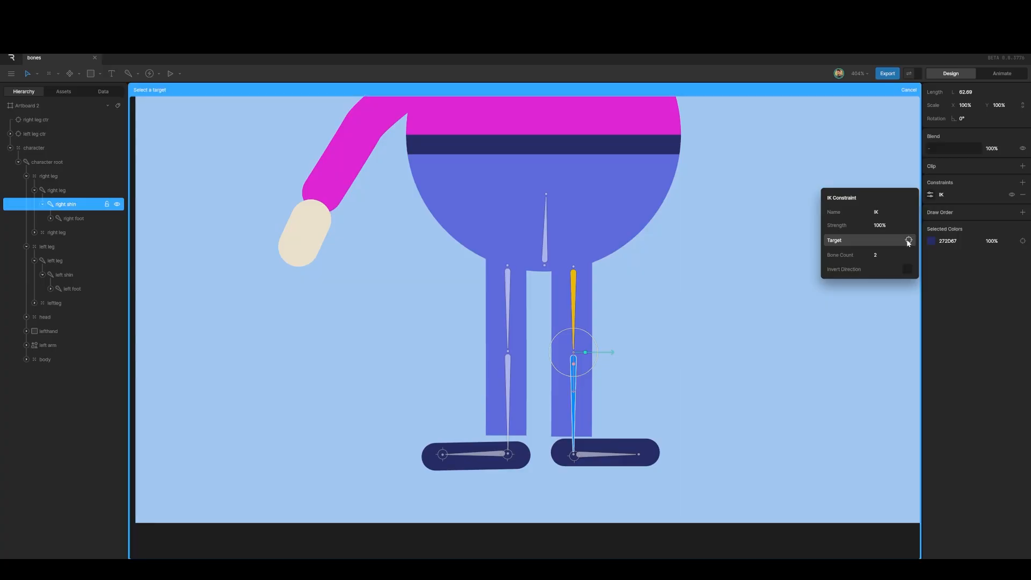
left_click(39, 119)
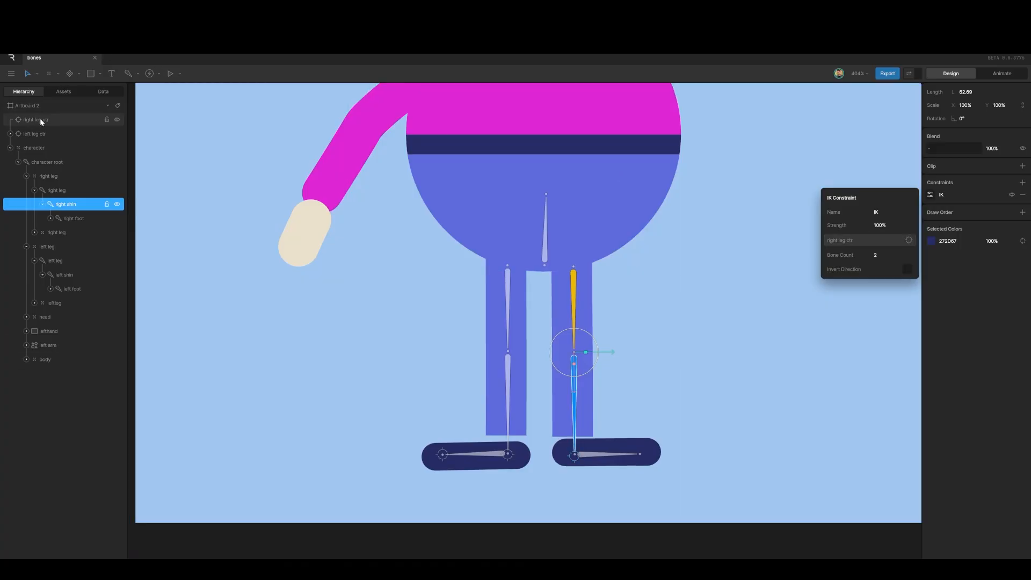
Step: Try moving the character root bone to test the right leg, checking the right shin's IK constraint settings between tries
left_click(547, 250)
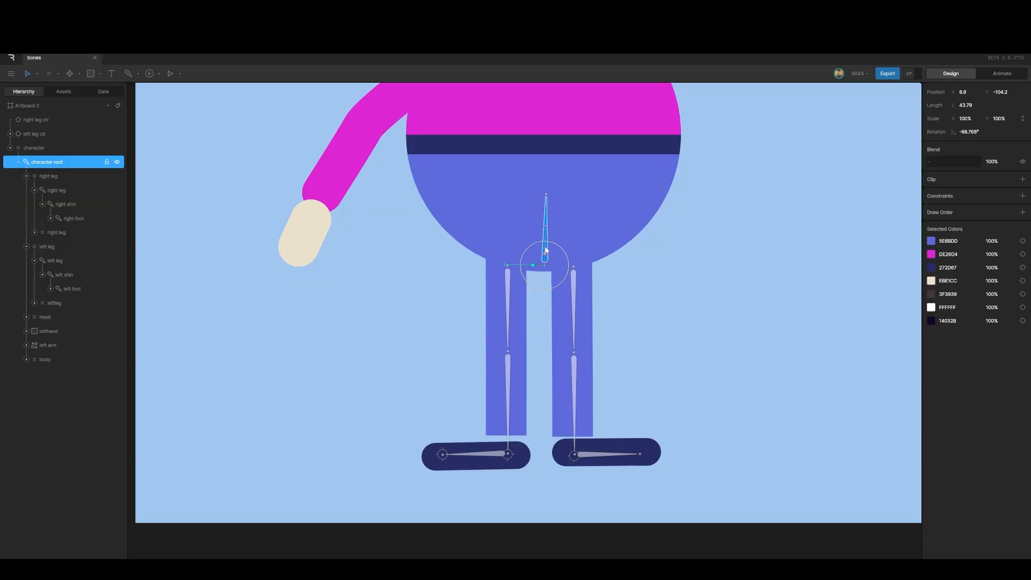
mouse_move(547, 250)
left_mouse_down()
mouse_move(531, 291)
mouse_move(542, 231)
mouse_move(542, 240)
left_mouse_up()
left_click(574, 385)
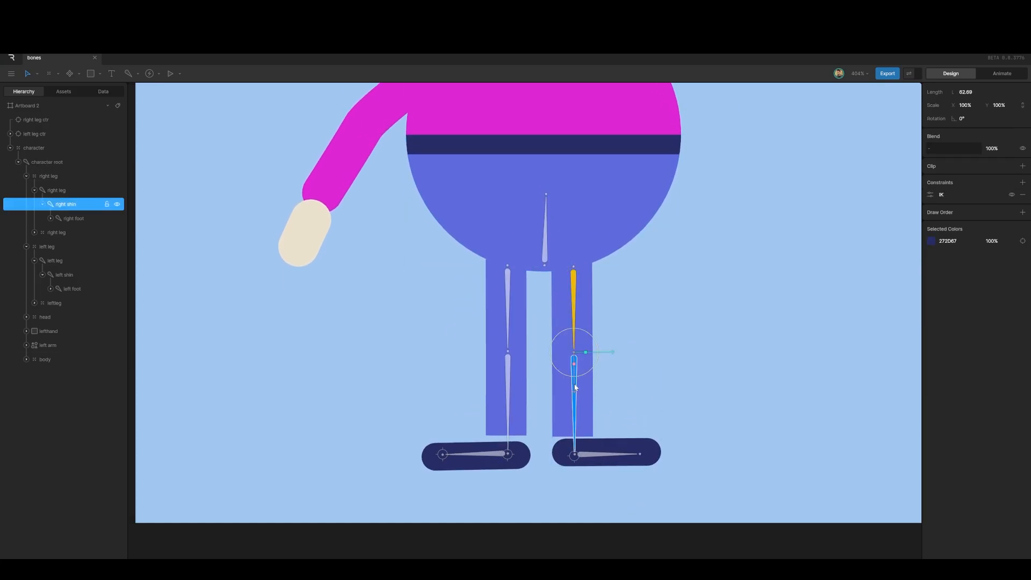
left_click(930, 194)
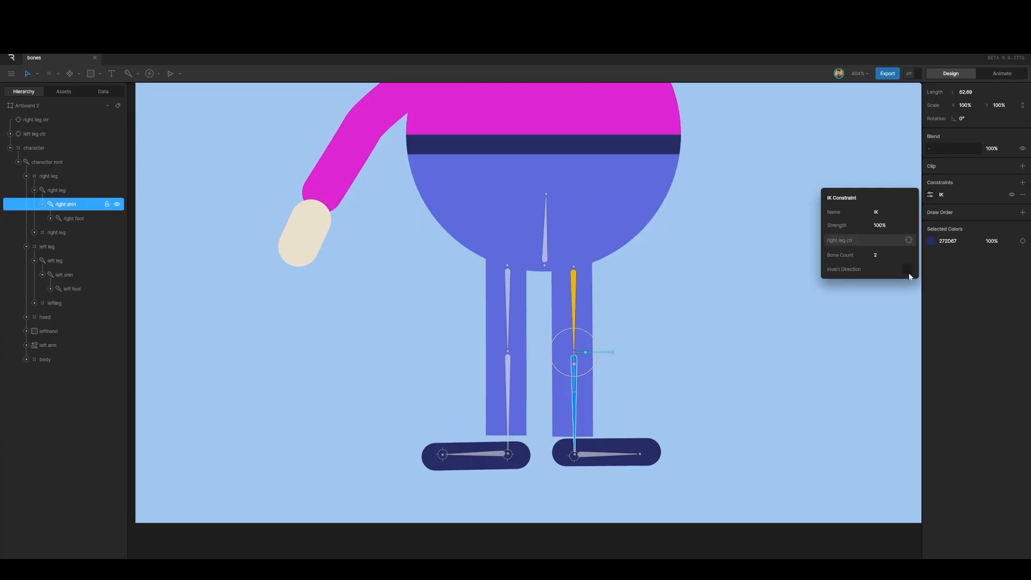
left_click(546, 249)
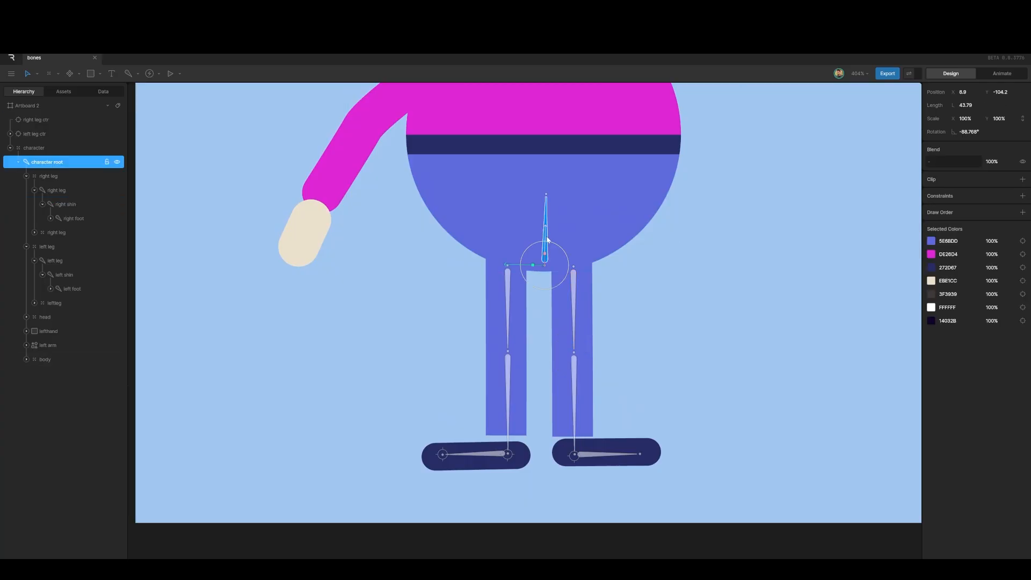
mouse_move(547, 238)
left_mouse_down()
mouse_move(543, 277)
mouse_move(534, 240)
left_mouse_up()
Step: Duplicate the right leg ctr target and move the copy horizontally to the tip of the right foot bone
left_click(629, 456)
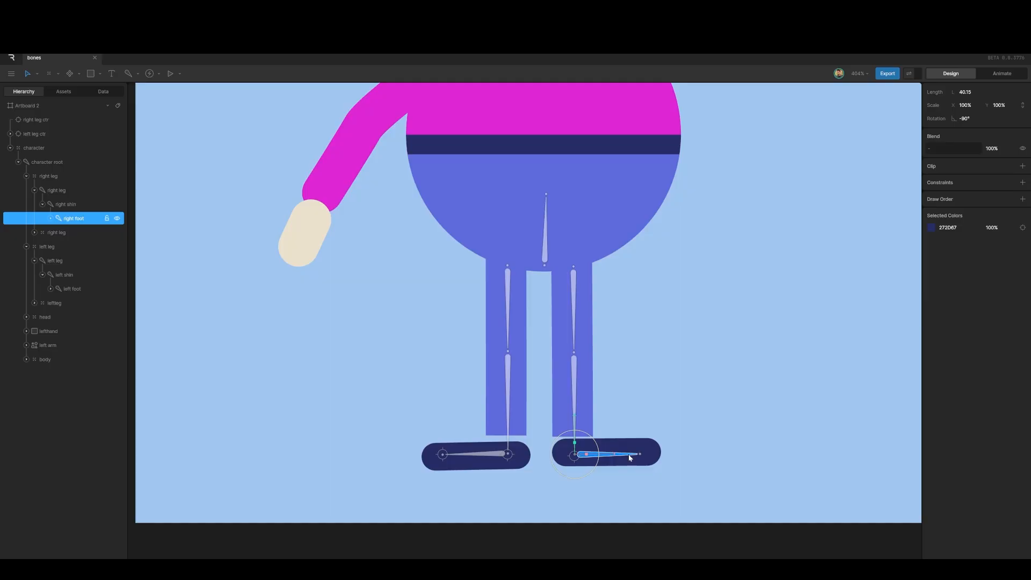
left_click(41, 119)
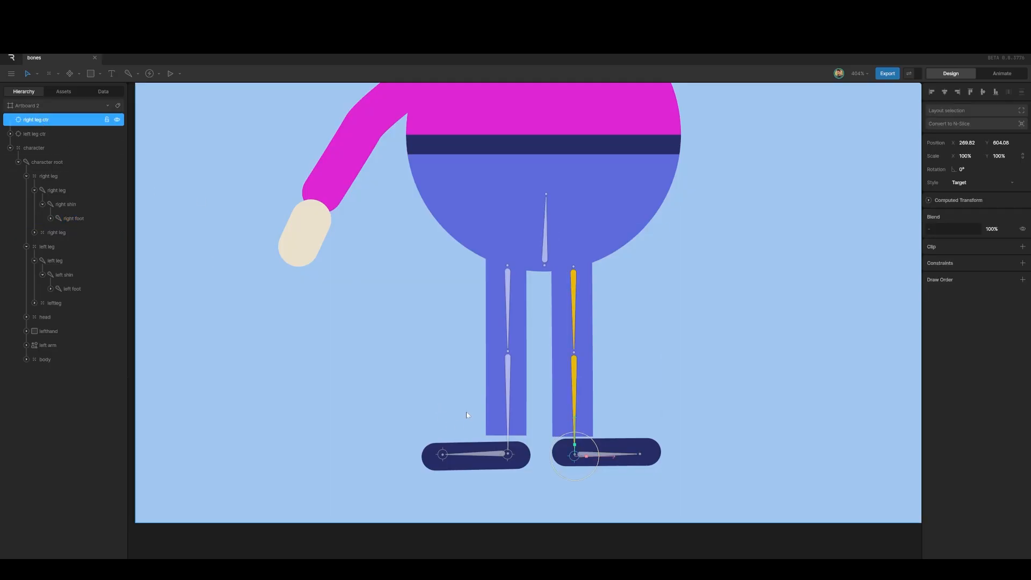
key("ctrl+d")
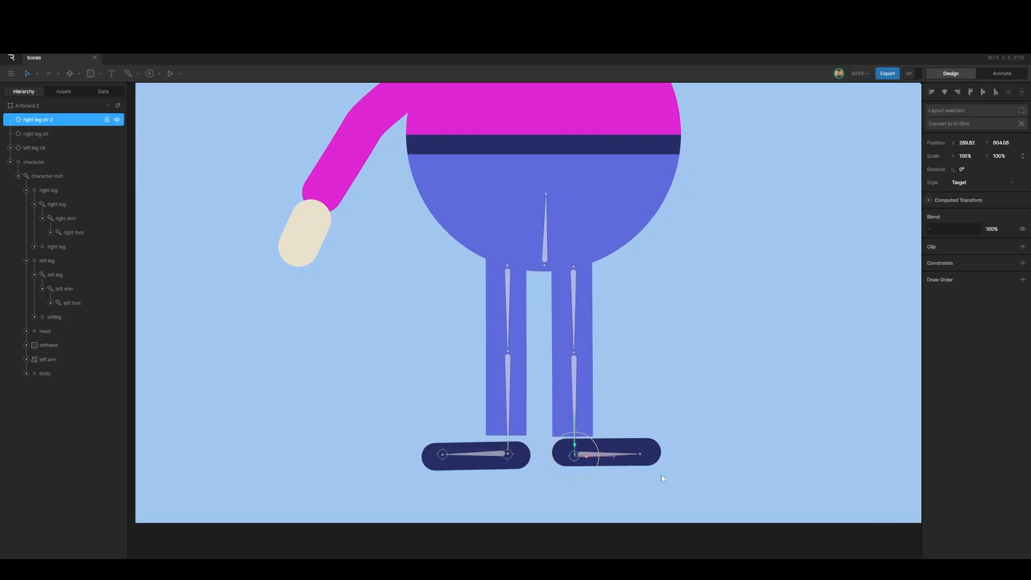
left_click_drag(611, 456, 675, 457)
Step: Rename the duplicated target as right toe ctr and nest it under right leg ctr
double_click(46, 119)
left_click(192, 172)
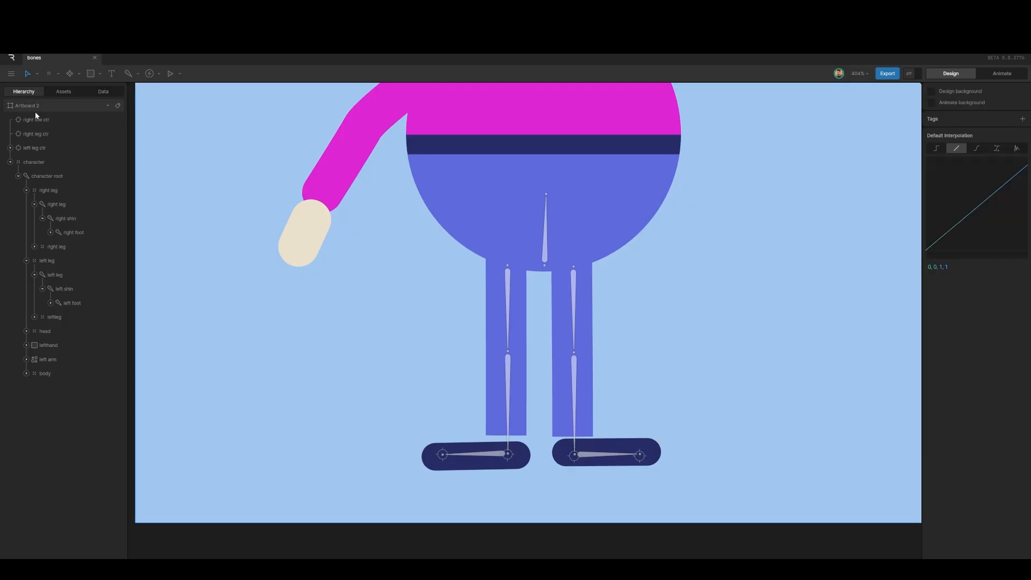
left_click_drag(35, 120, 37, 133)
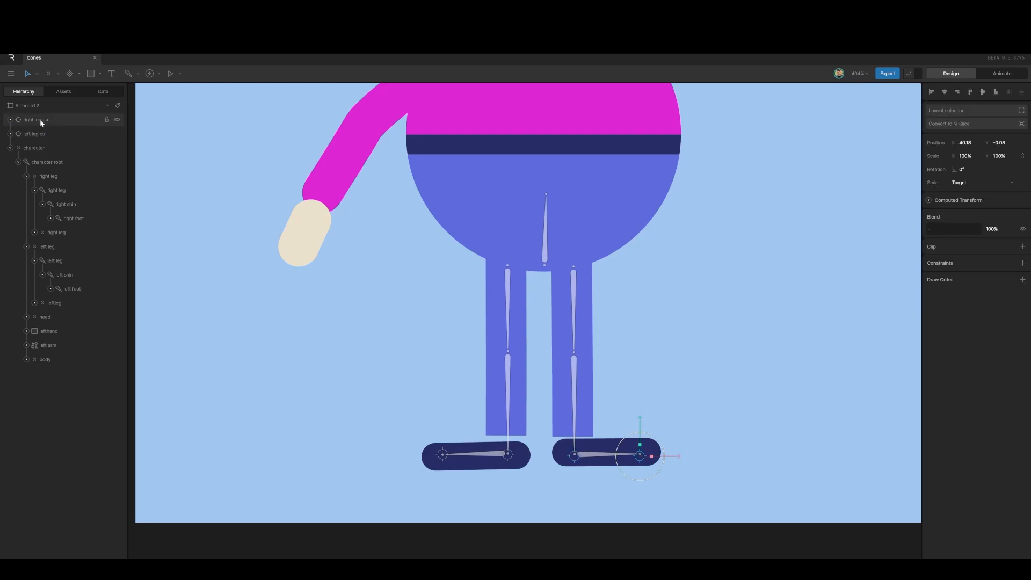
left_click(40, 119)
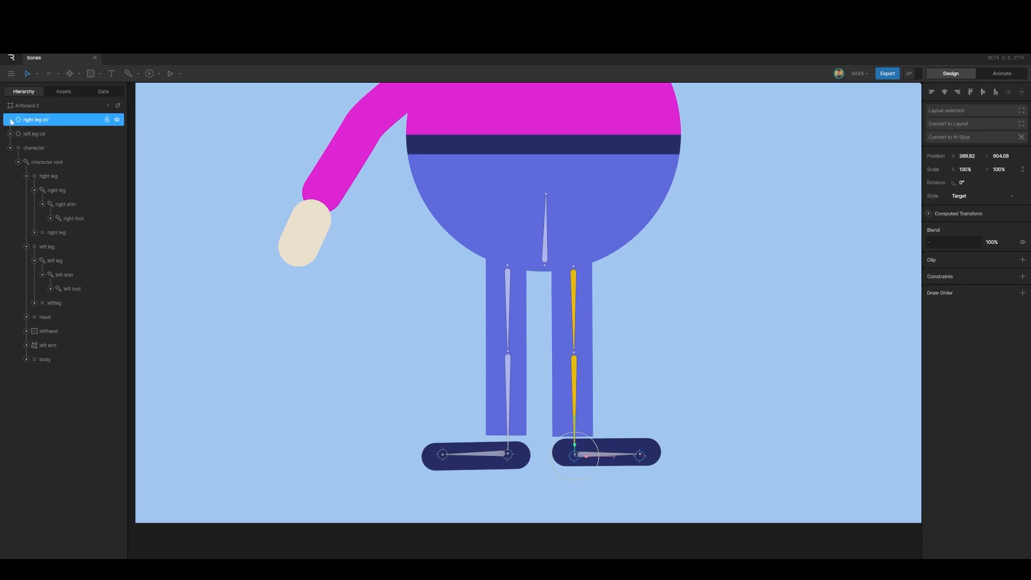
Step: Add an IK constraint to the right foot bone and open its settings
left_click(604, 454)
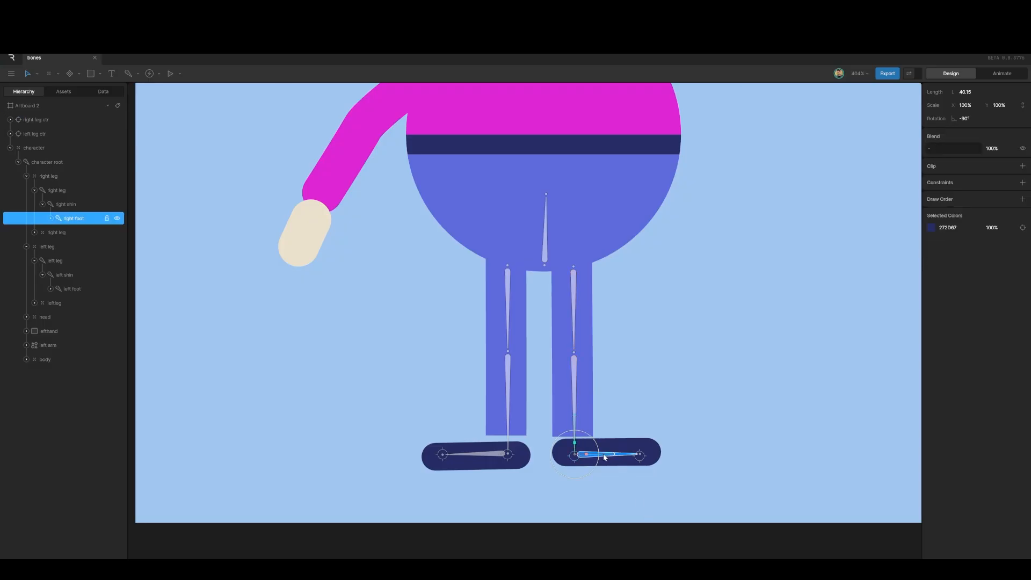
left_click(1022, 183)
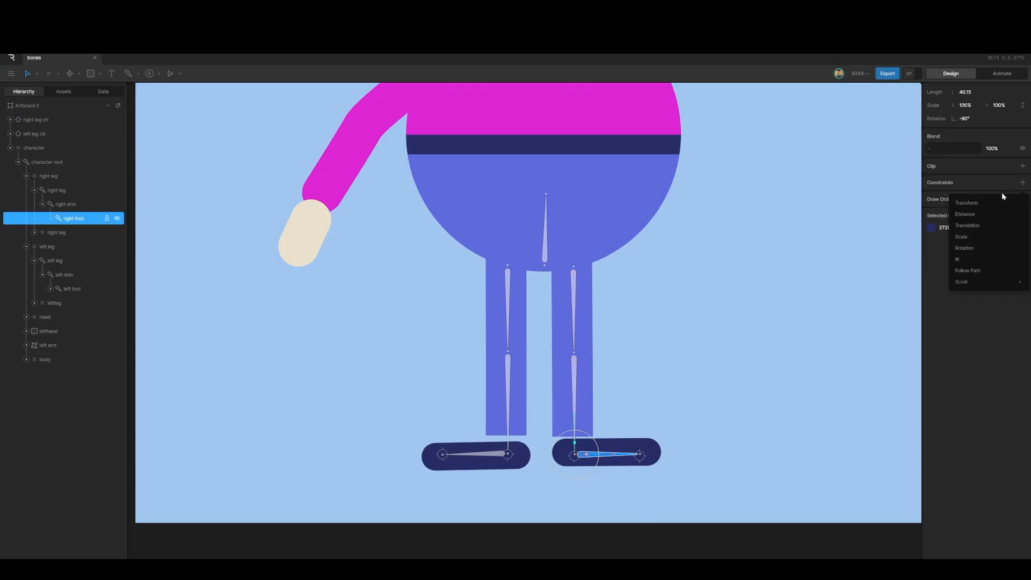
left_click(970, 259)
left_click(930, 194)
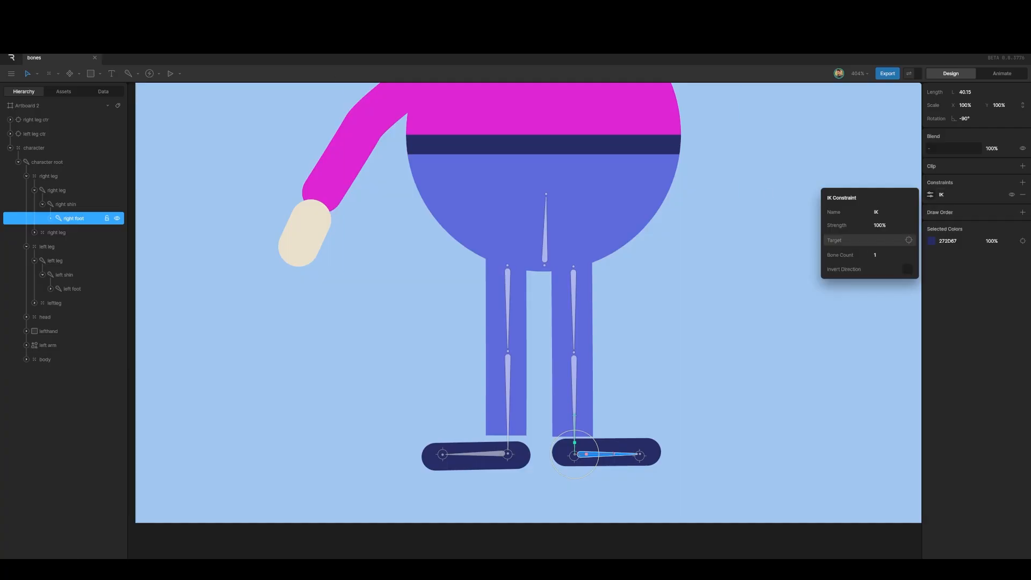
Step: Set right toe ctr, nested under right leg ctr, as the target of the right foot's IK constraint
left_click(11, 120)
left_click(27, 124)
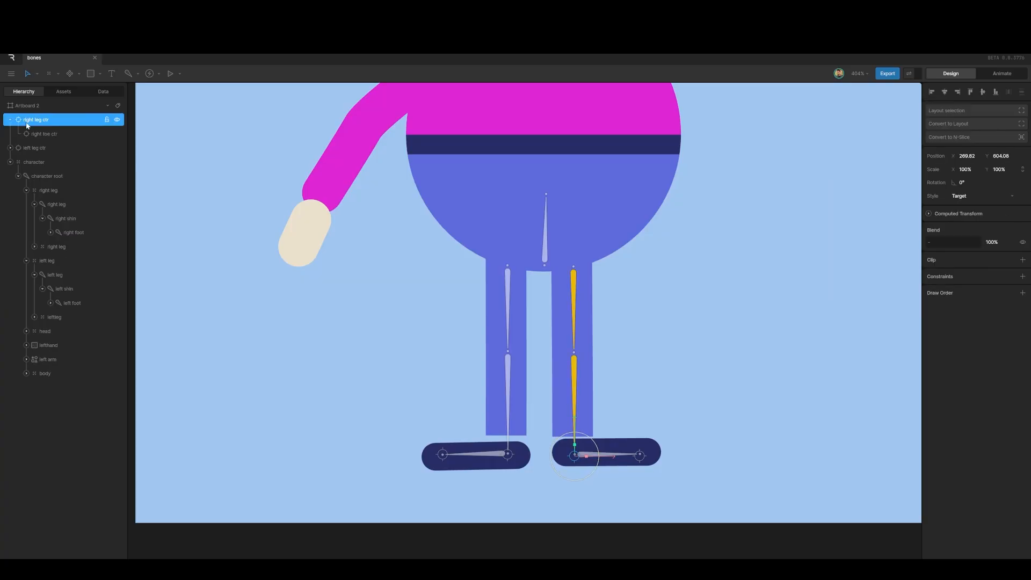
left_click(642, 451)
left_click(930, 194)
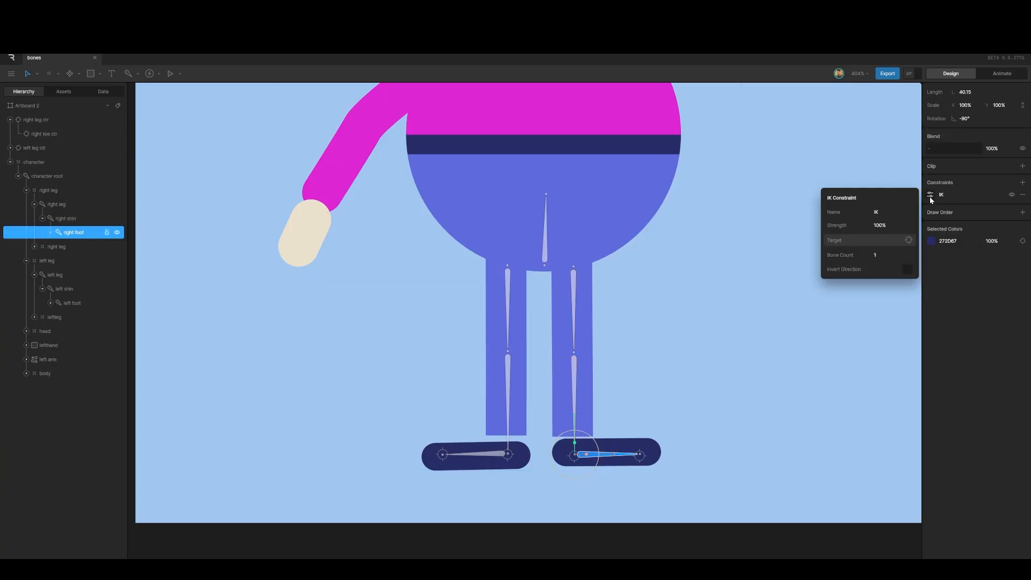
left_click(908, 240)
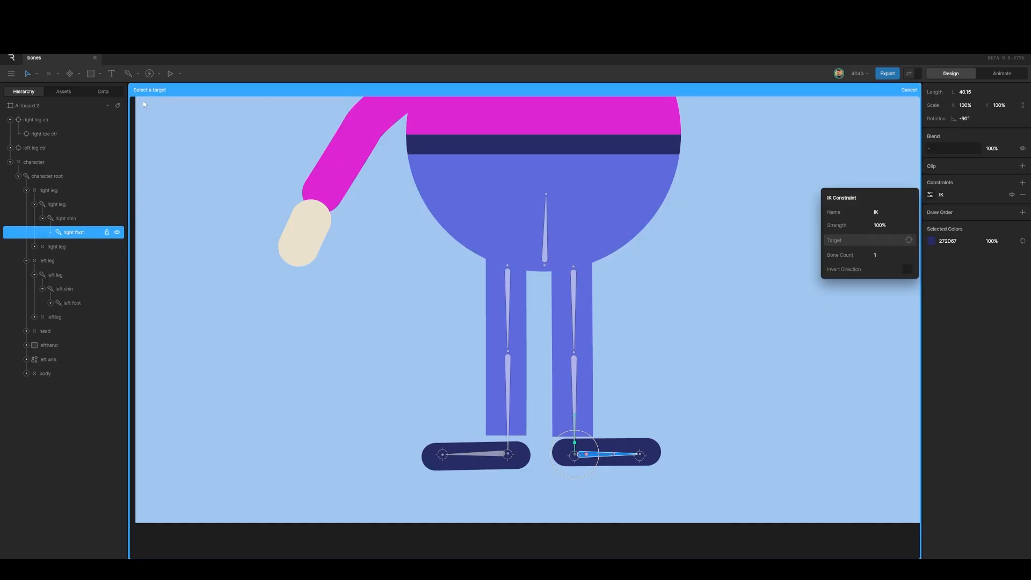
left_click(58, 134)
Step: Try moving the character root bone to test both legs, and undo the move
left_click(545, 240)
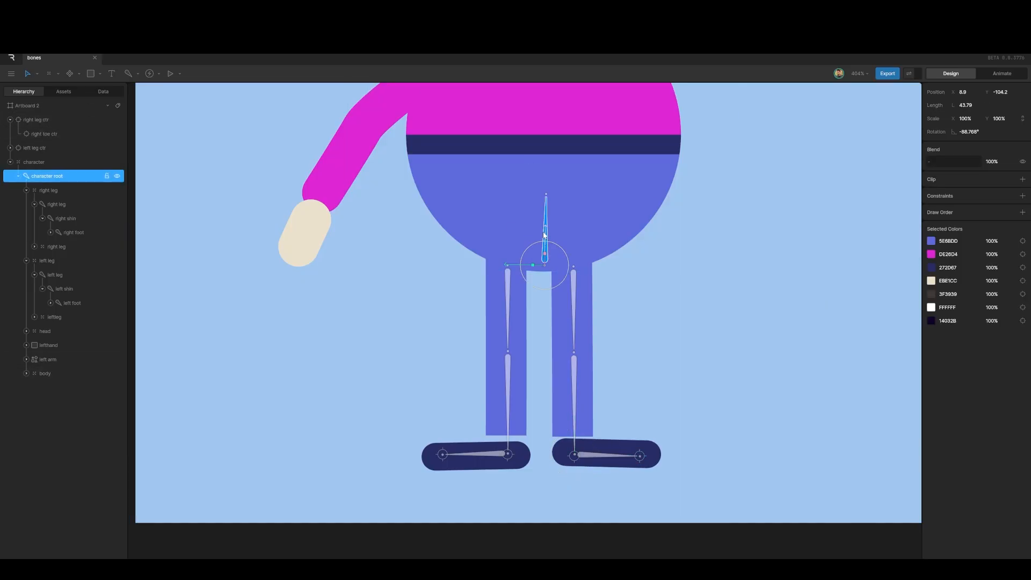
left_click_drag(545, 235, 519, 250)
key("ctrl+z")
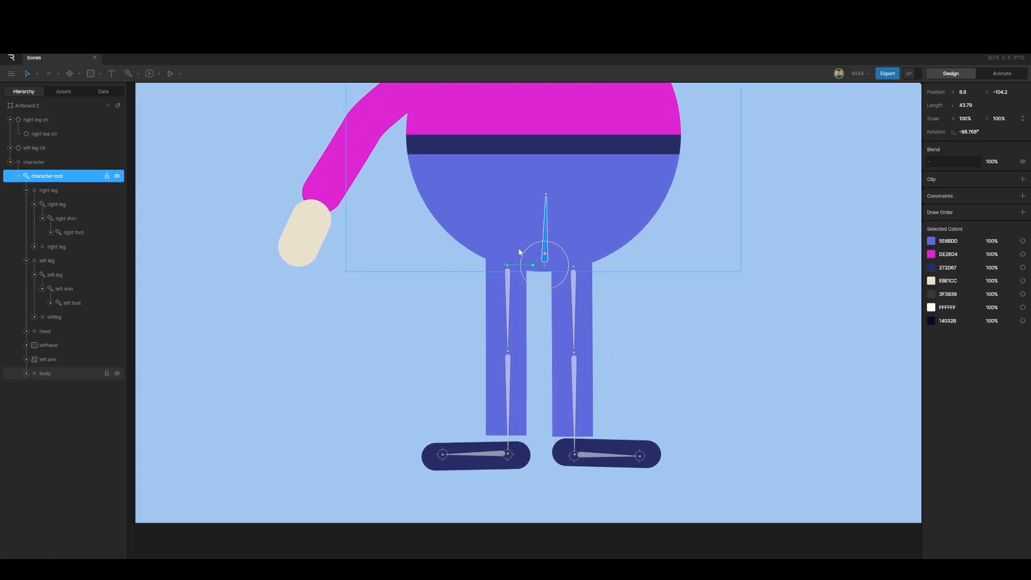
left_click(665, 344)
Step: Draw a short vertical root bone just beyond the right end of the dark belt shape
scroll(665, 343, "down", 3)
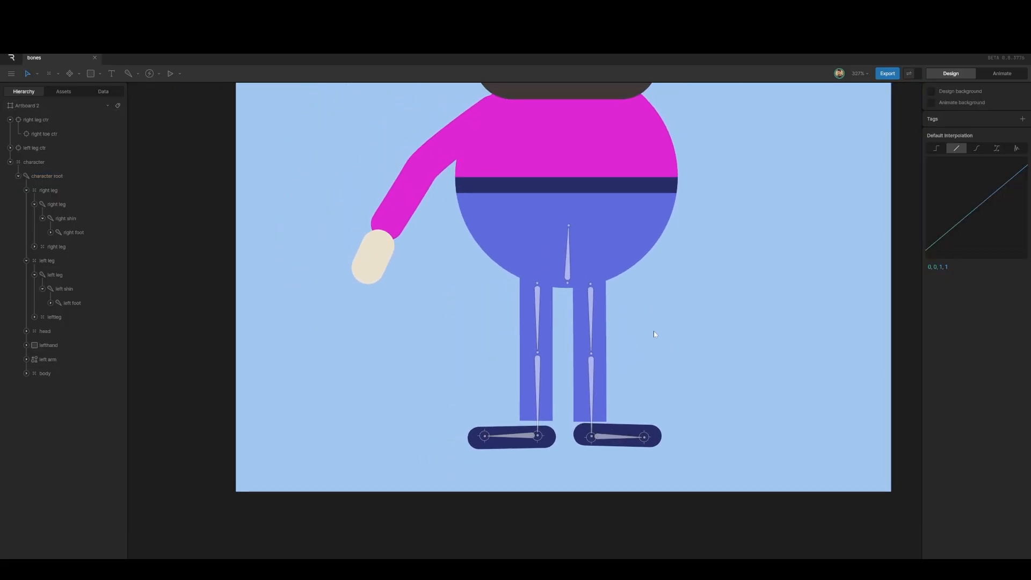
scroll(653, 331, "up", 3)
scroll(653, 334, "up", 2)
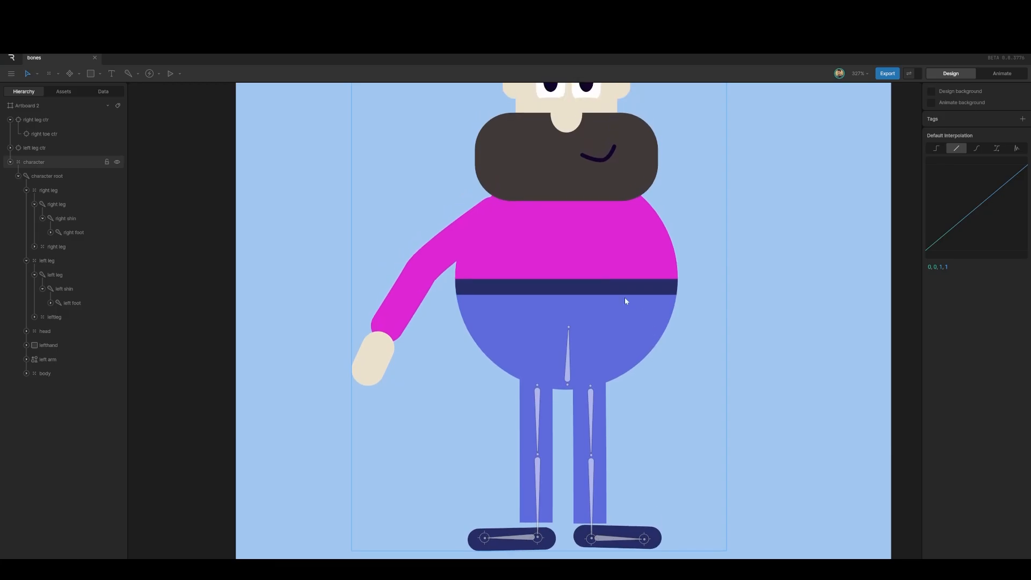
left_click(587, 279)
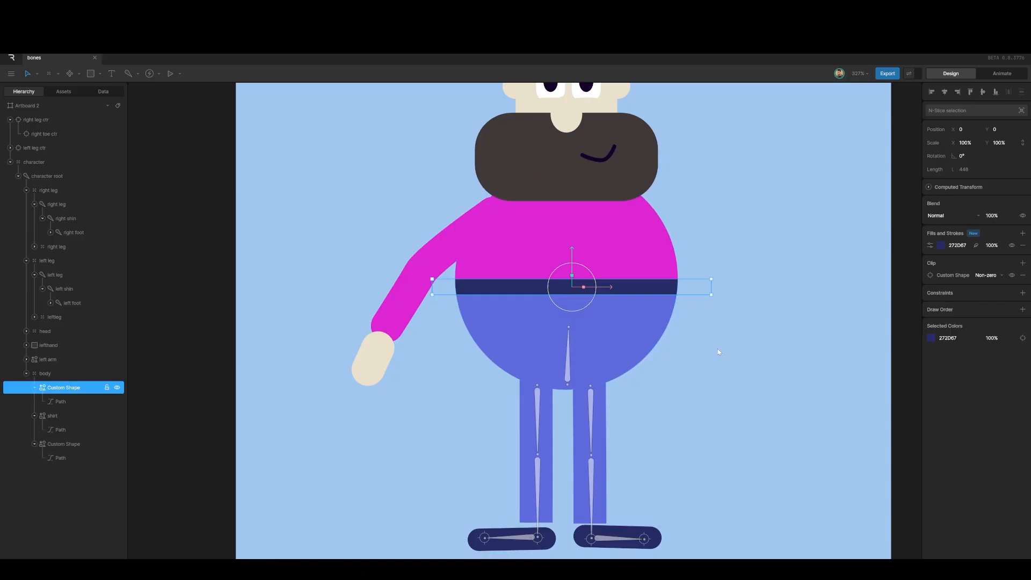
key("b")
left_click(714, 294)
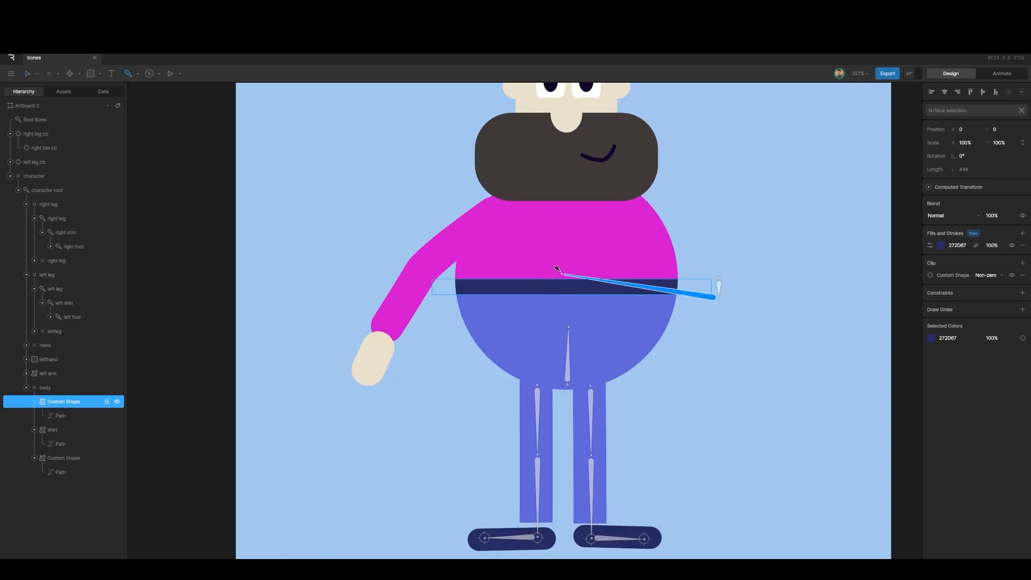
key("v")
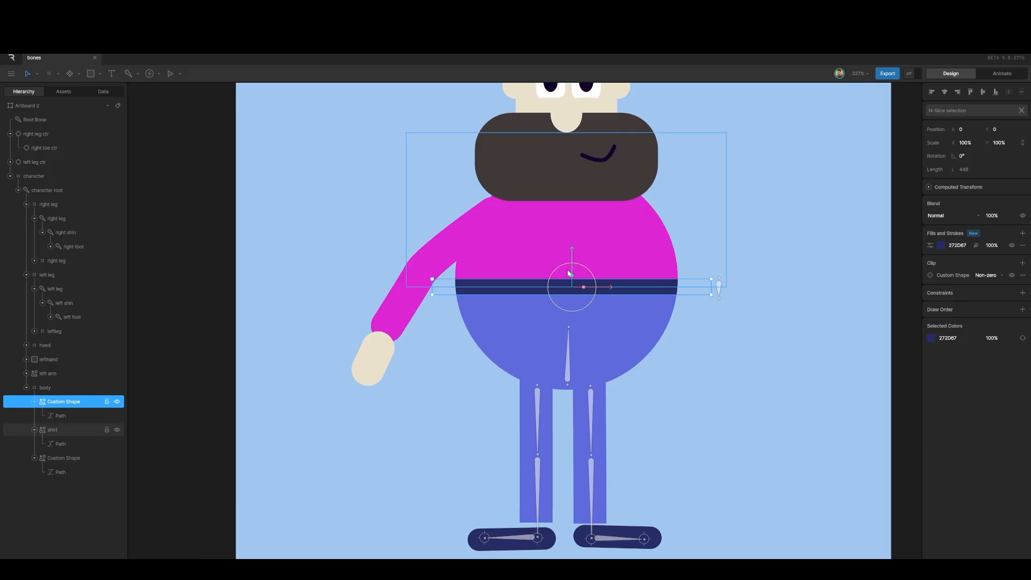
Step: Draw two more short vertical root bones, one at the belt's centre and one at its left end
key("b")
left_click(571, 294)
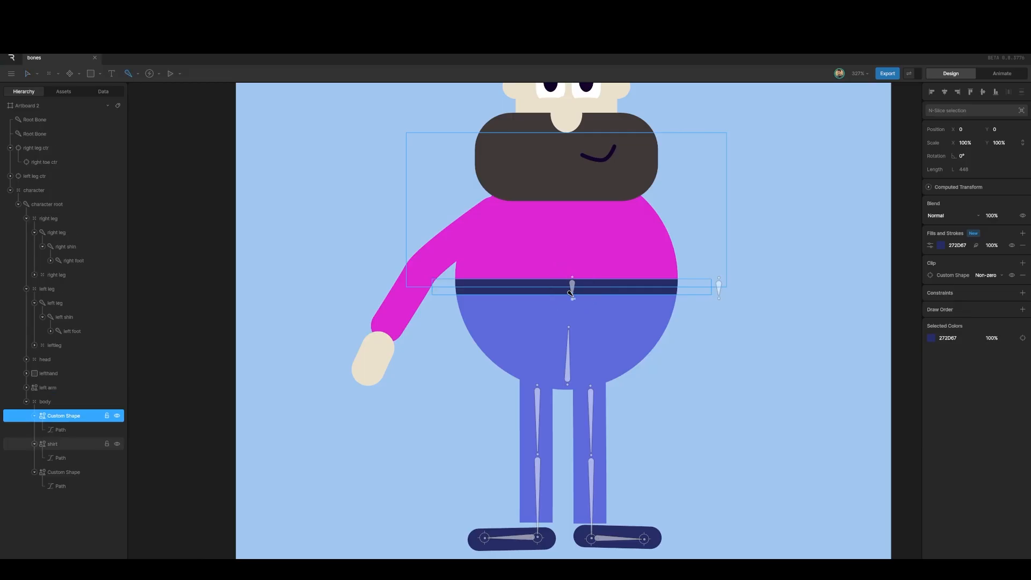
key("v")
left_click(442, 328)
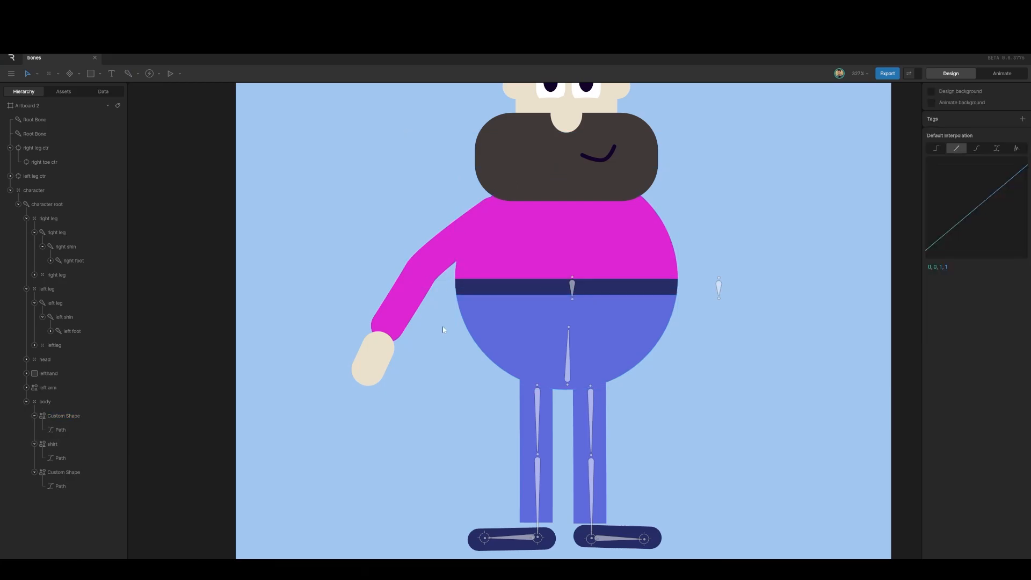
key("b")
left_click(441, 292)
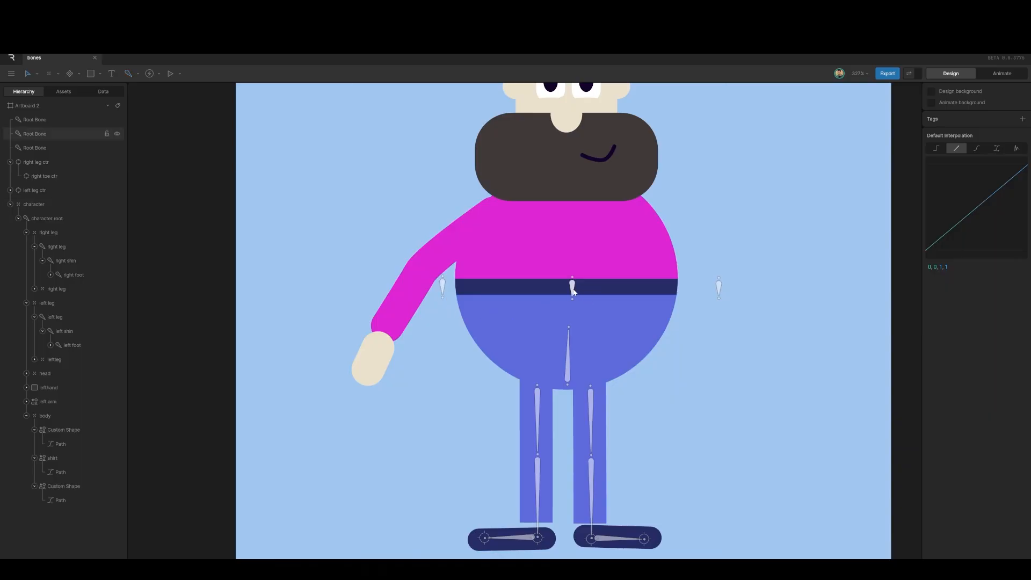
Step: Bind the dark belt shape's path to the three short root bones at its right end, centre and left end
left_click(507, 292)
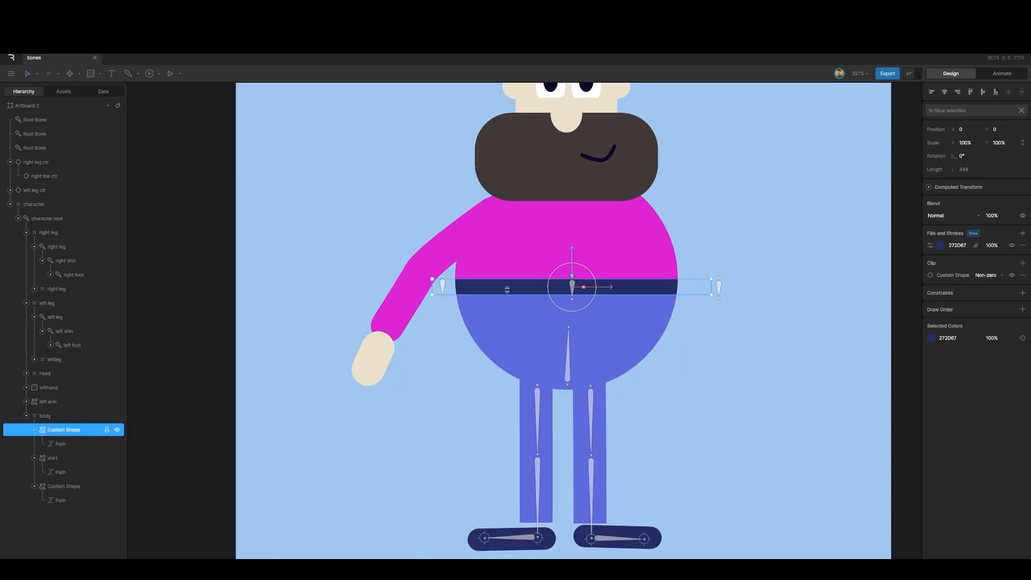
left_click(76, 444)
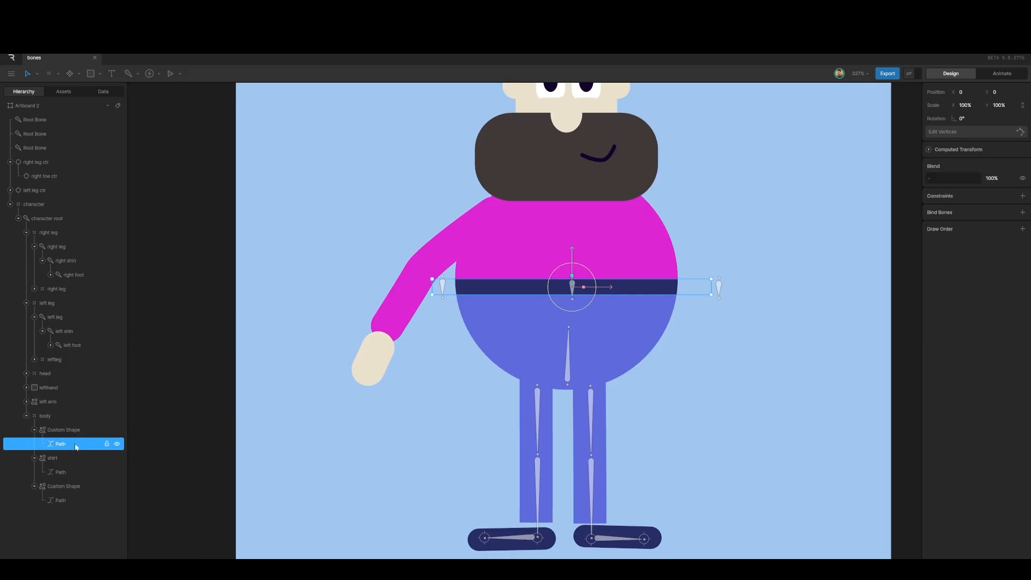
left_click(977, 131)
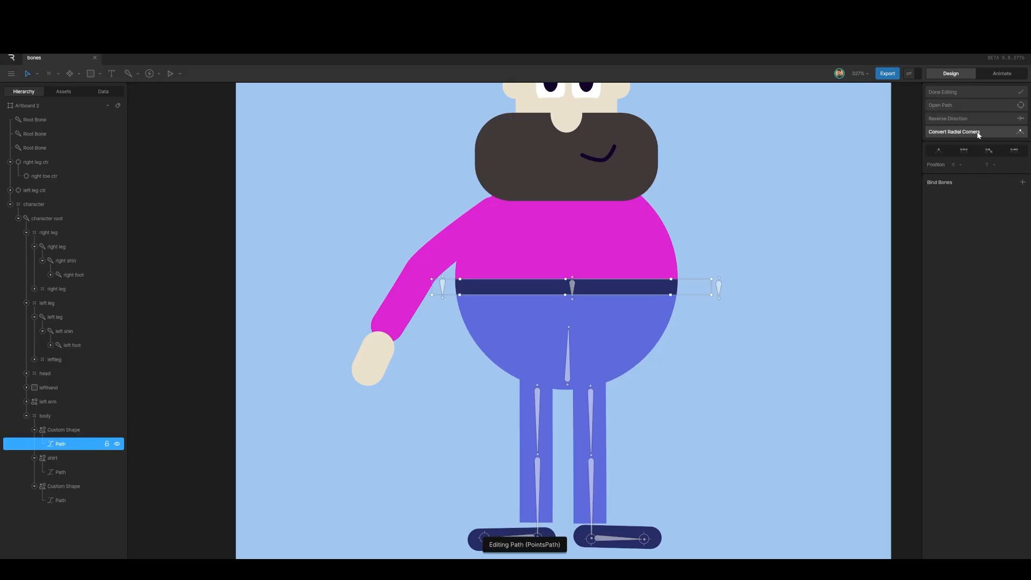
left_click(1022, 182)
left_click(719, 287)
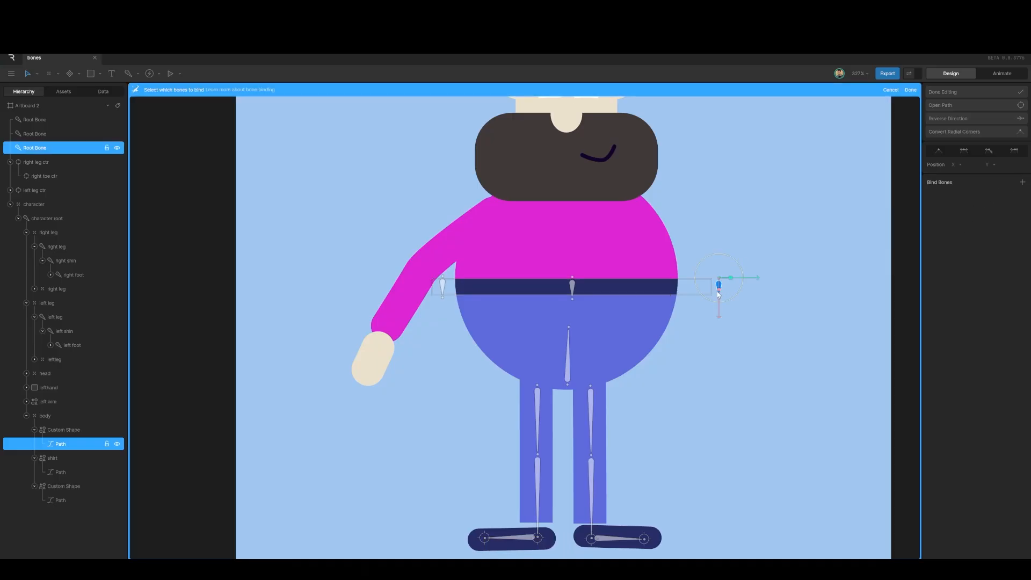
left_click(572, 287)
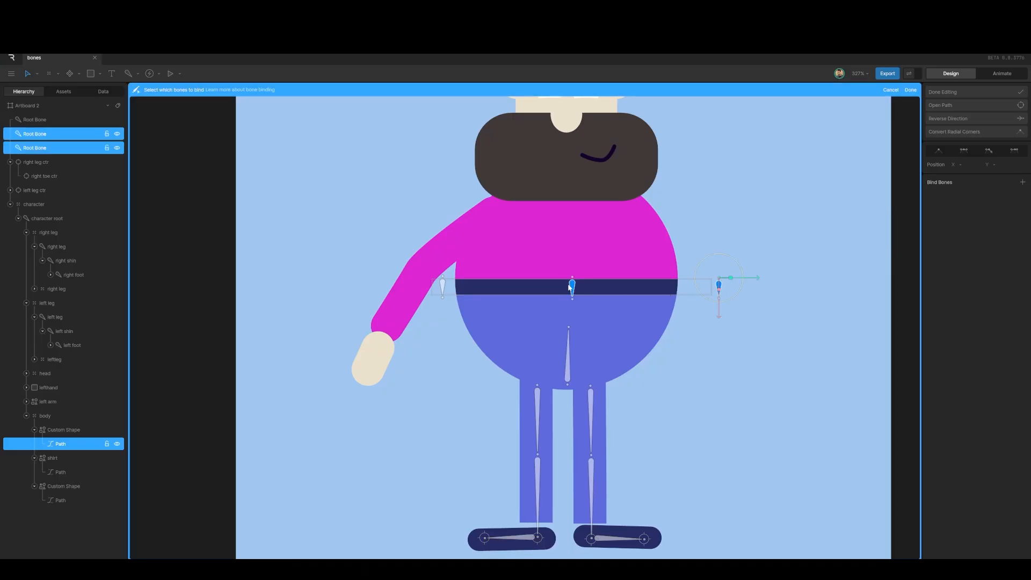
left_click(443, 288)
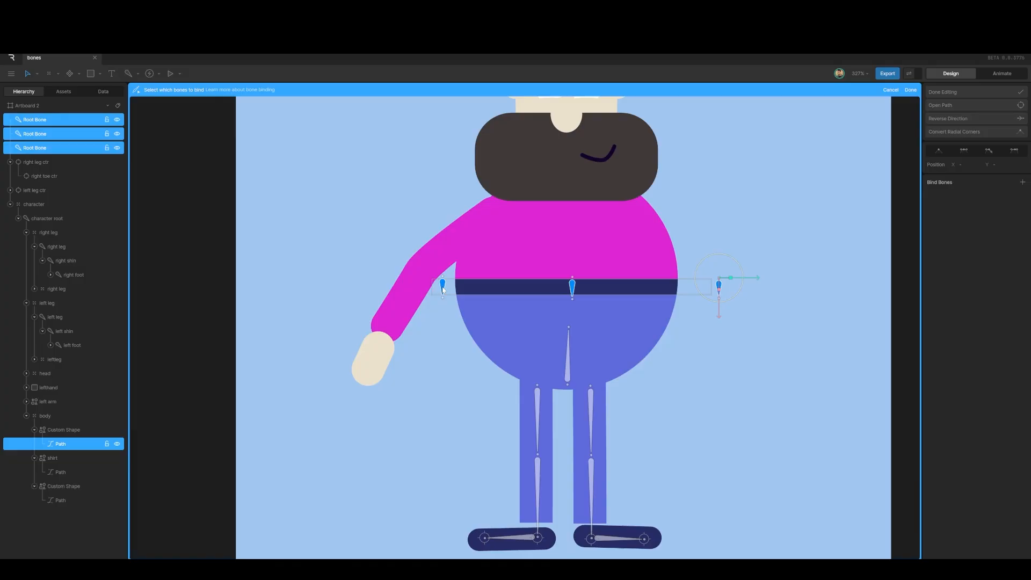
left_click(910, 90)
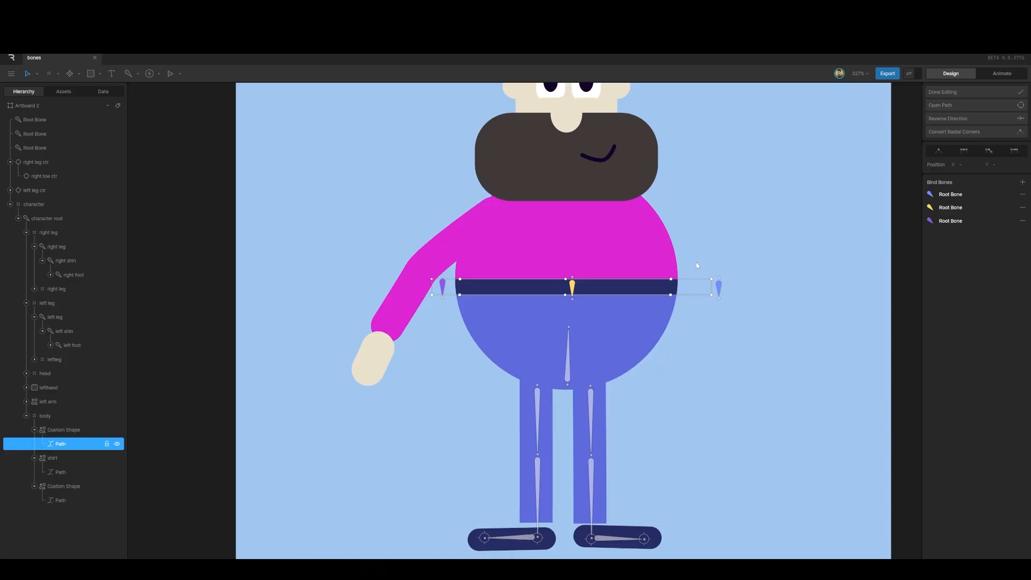
Step: Check the bone weights of the belt path's right-end vertices, and weight its six middle vertices 100% to the centre root bone
left_click_drag(696, 262, 736, 318)
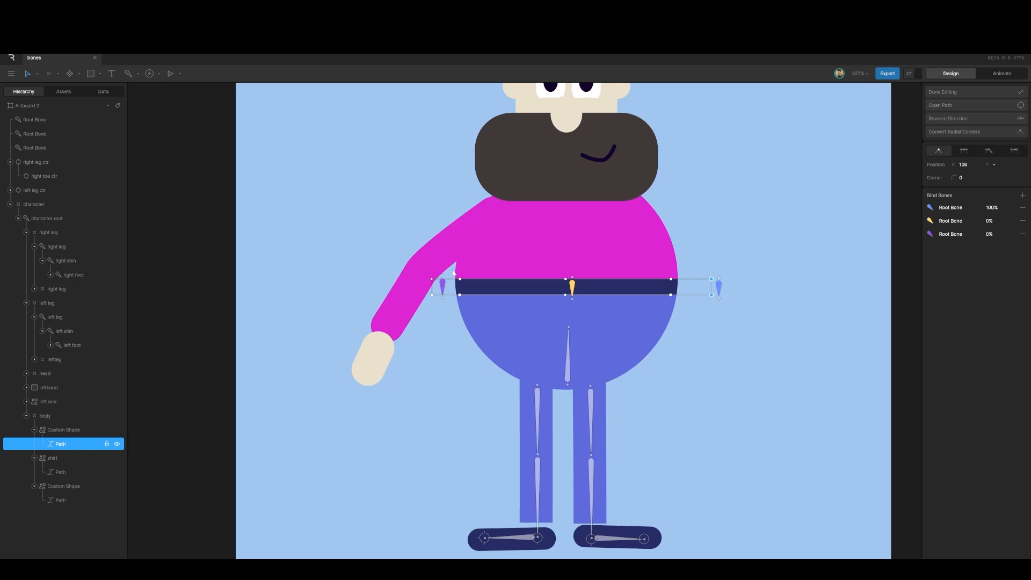
left_click_drag(454, 271, 683, 310)
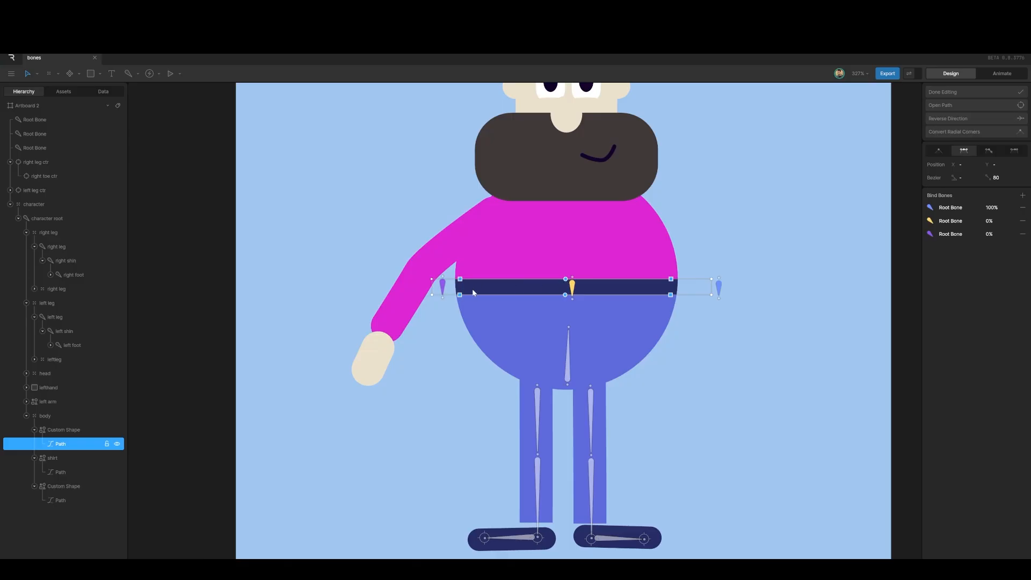
left_click(991, 220)
type("1")
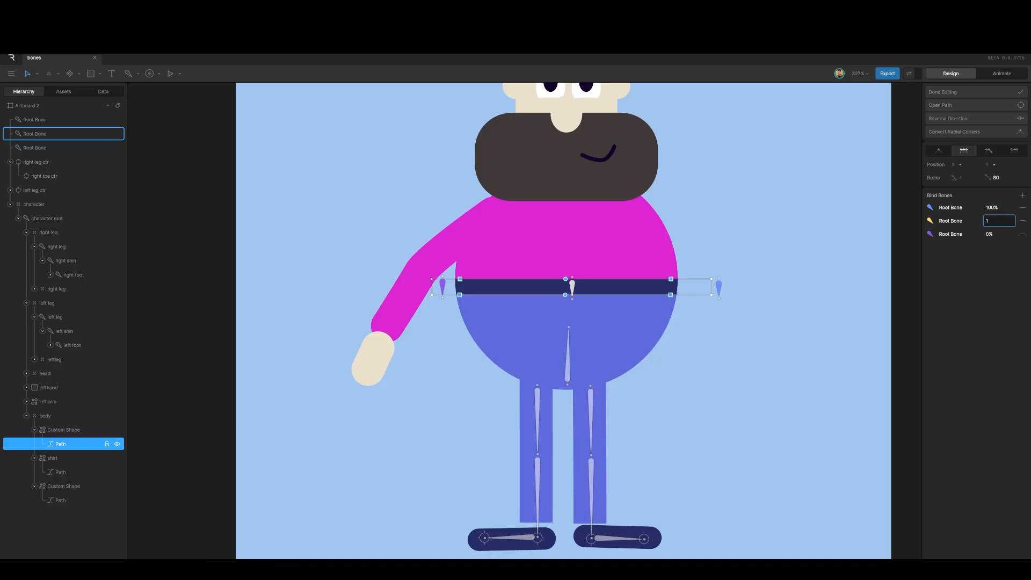
type("00")
key("Return")
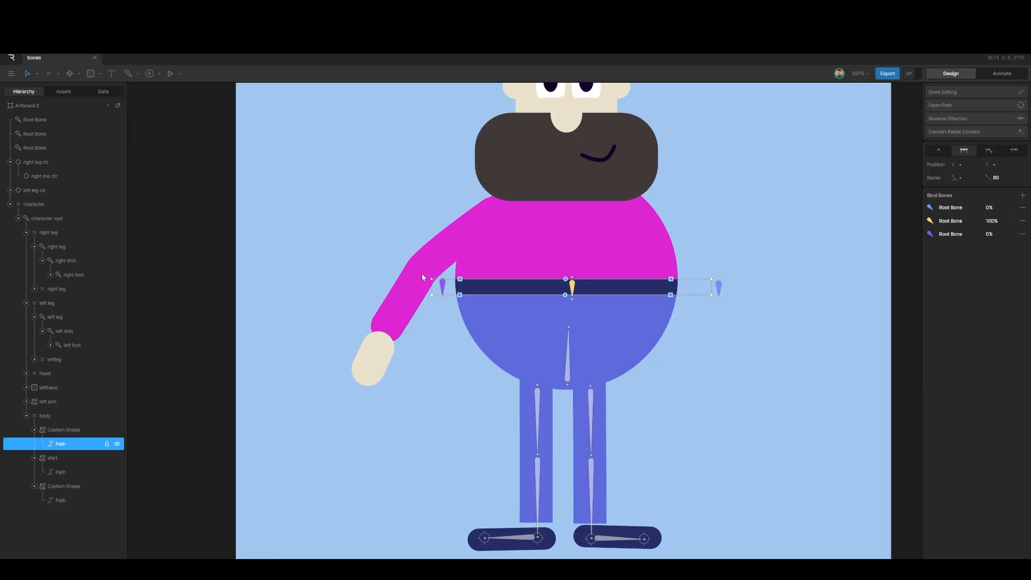
Step: Weight the belt path's two left-end vertices 100% to the left root bone and finish editing the path
left_click_drag(422, 274, 440, 315)
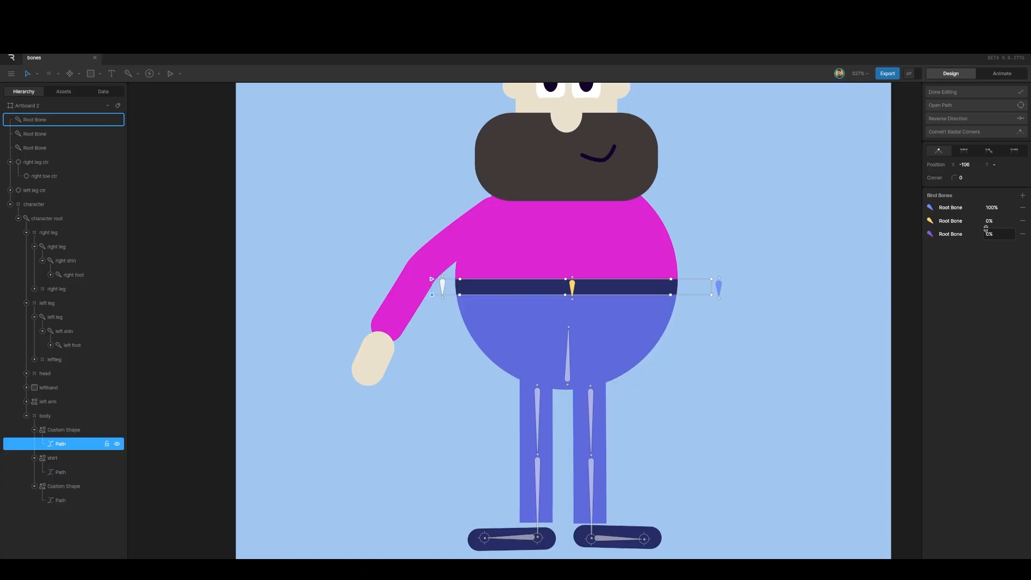
left_click(987, 232)
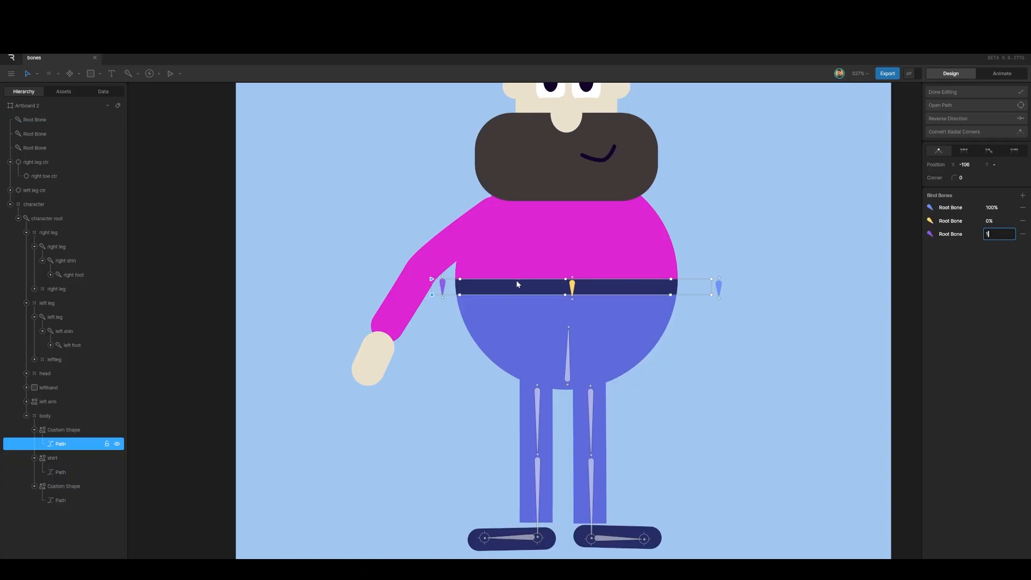
type("100")
key("Return")
left_click(729, 364)
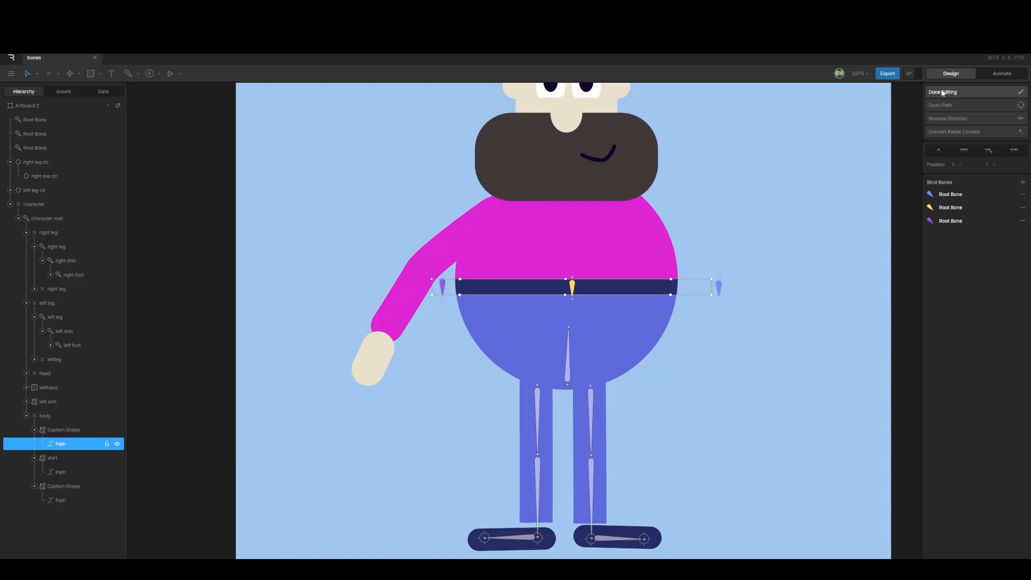
left_click(961, 91)
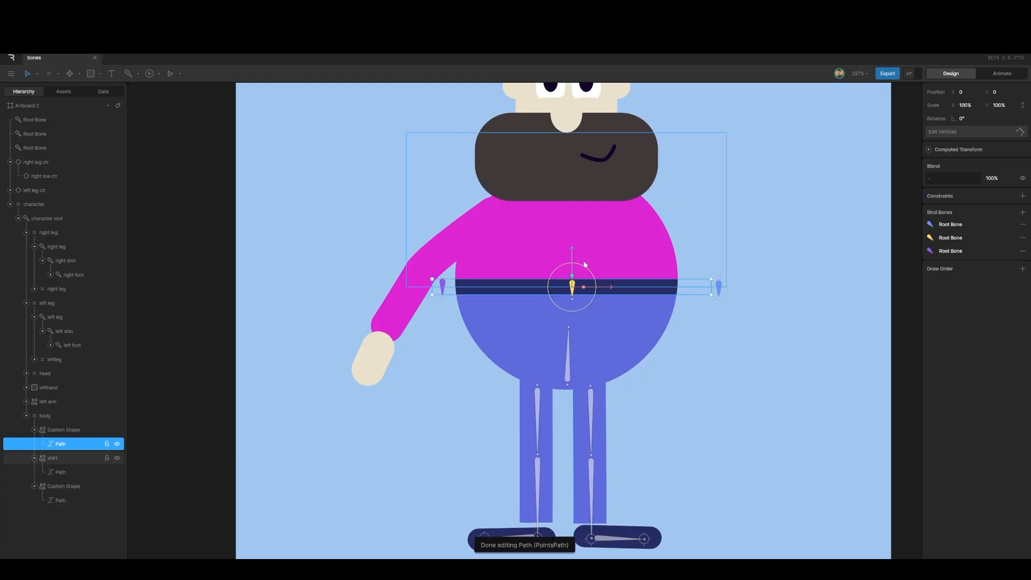
Step: Try moving the centre belt bone down to Y 423 to test the belt's deformation, and undo the move
left_click(40, 135)
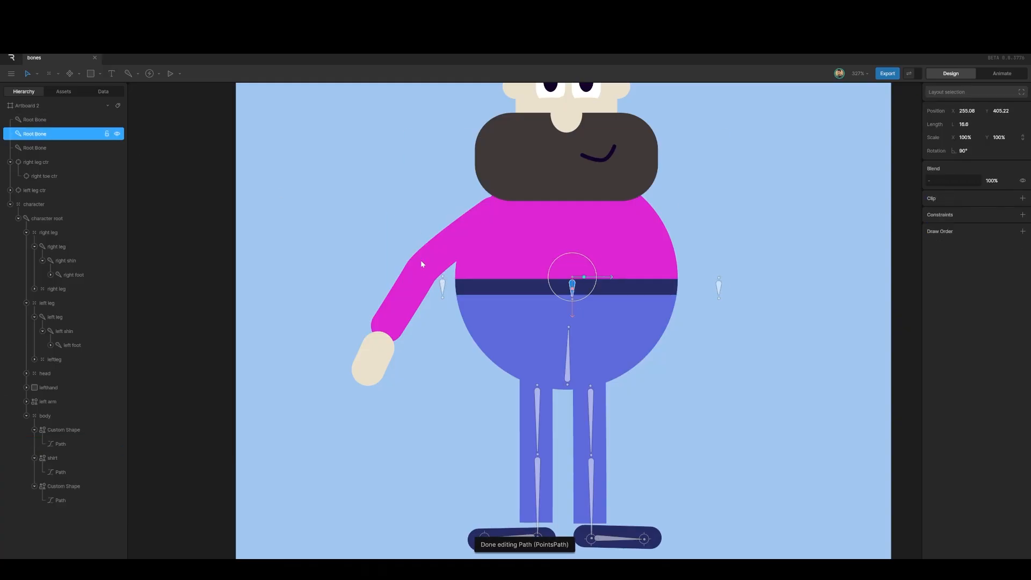
left_click(997, 113)
type("375")
left_click_drag(994, 127, 992, 103)
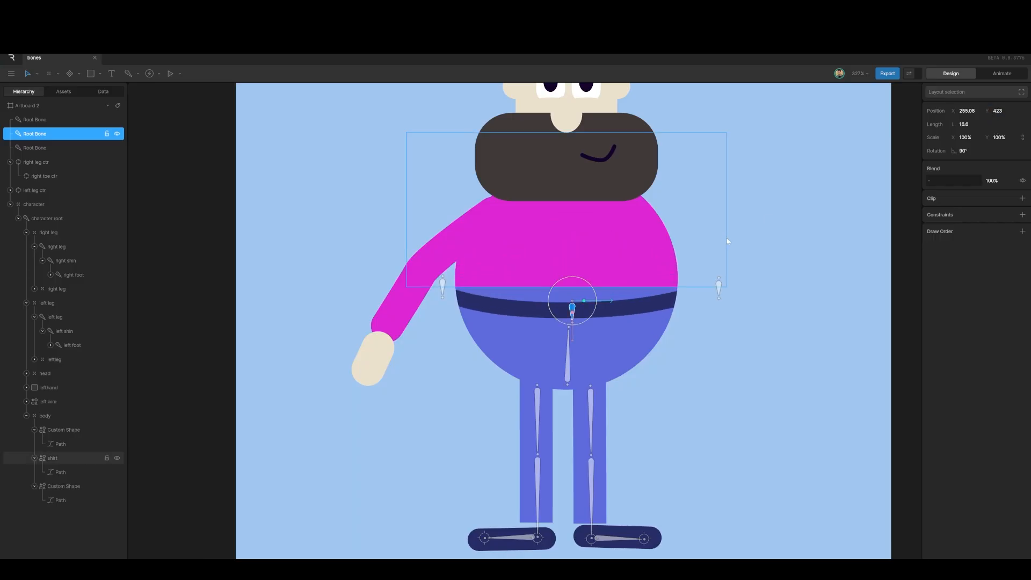
key("ctrl+z")
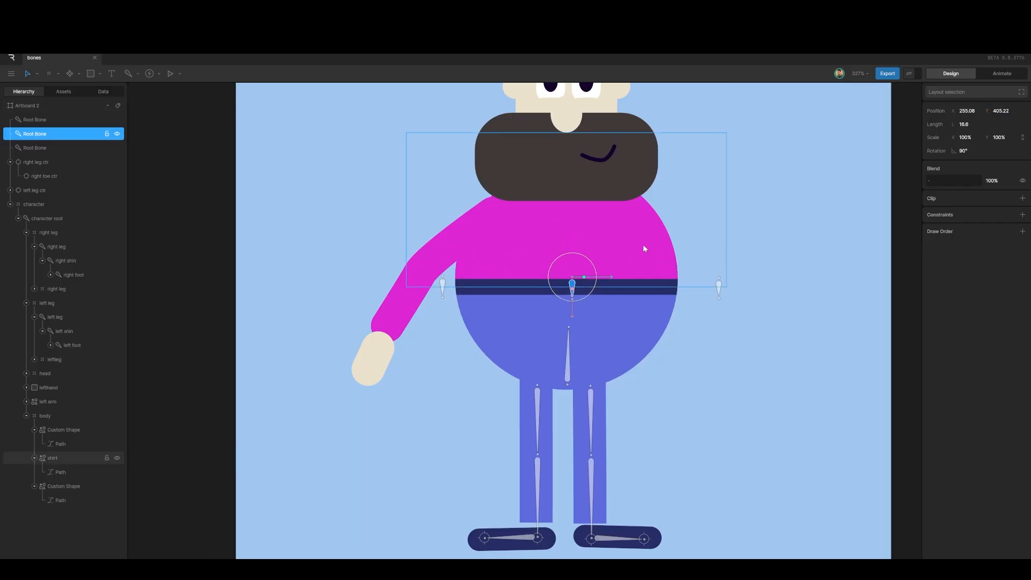
Step: Group the three belt root bones together
left_click(42, 147)
left_click(35, 134, "shift")
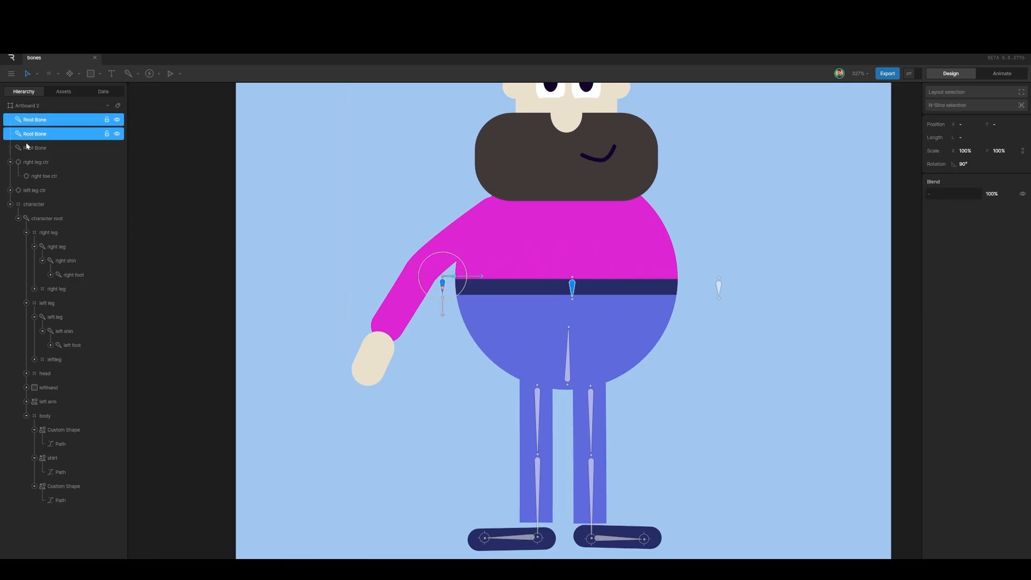
left_click(25, 145)
left_click(27, 136, "shift")
left_click(26, 119, "shift")
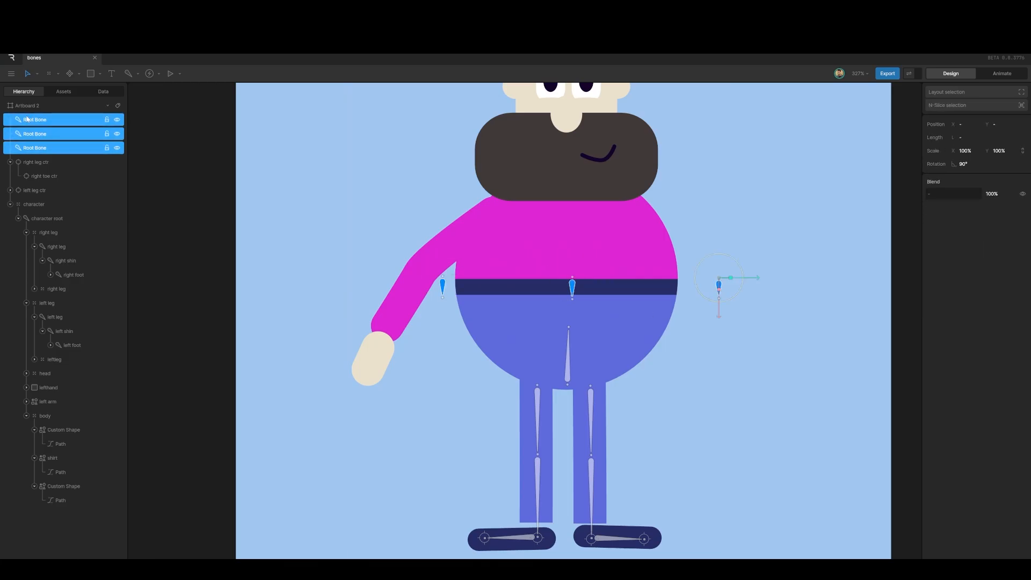
key("ctrl+g")
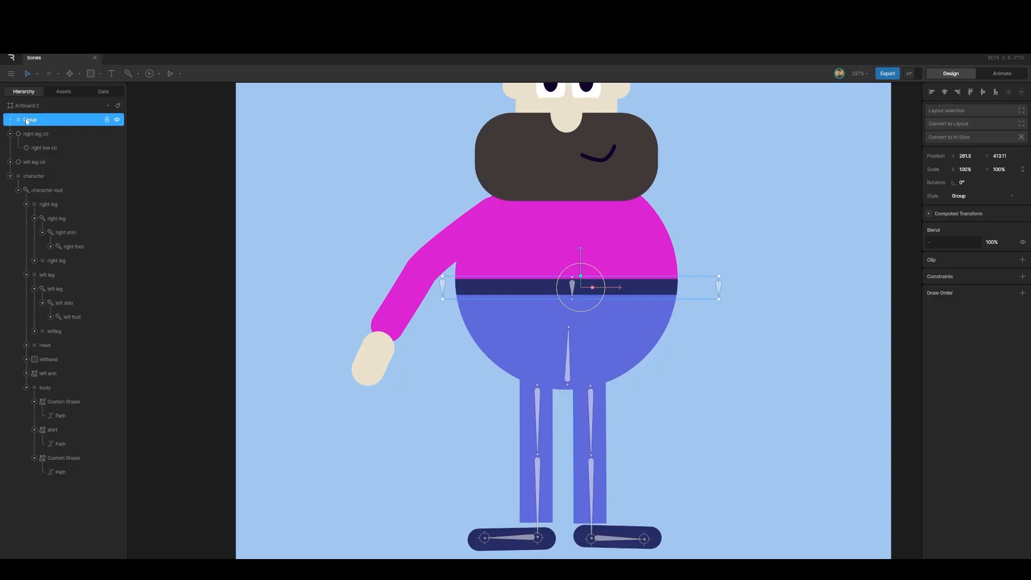
Step: Rename the new bone group beltbones and nest it under the character root bone
double_click(28, 119)
type("beltbones")
left_click(169, 198)
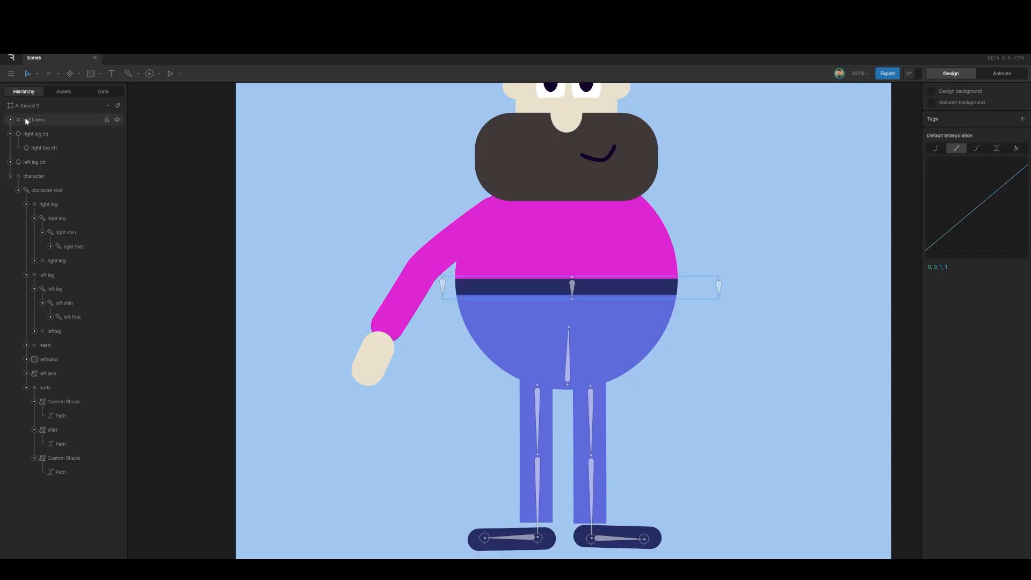
left_click(31, 123)
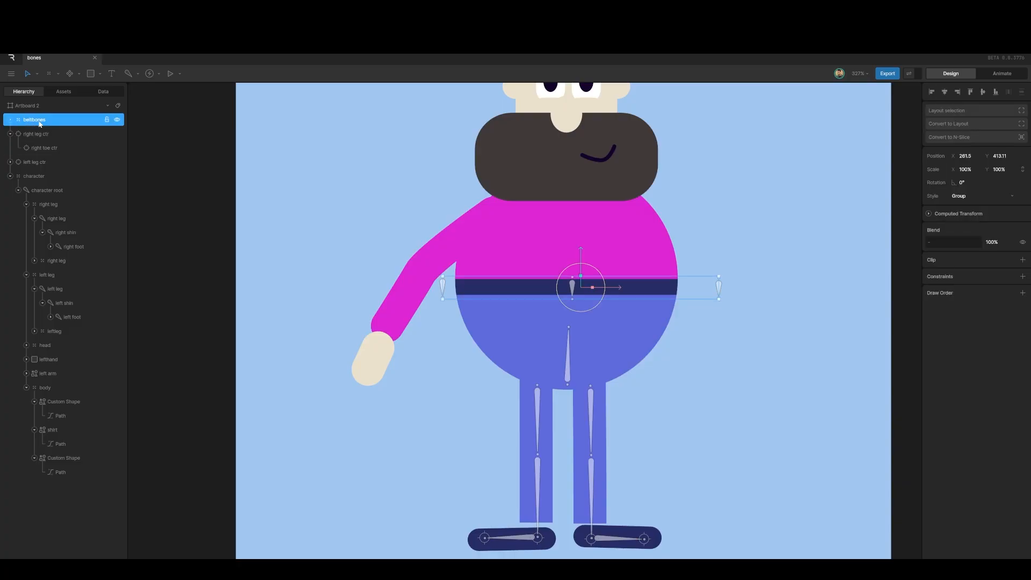
left_click_drag(40, 123, 37, 198)
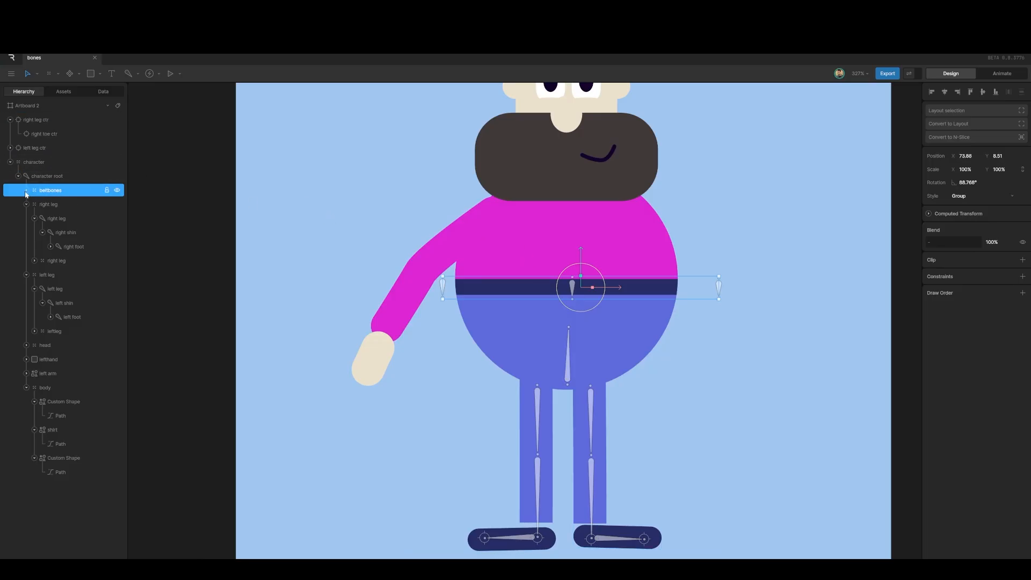
Step: Try moving the centre bone in beltbones to Y 17 to test the belt, and undo the move
left_click(26, 191)
left_click(58, 218)
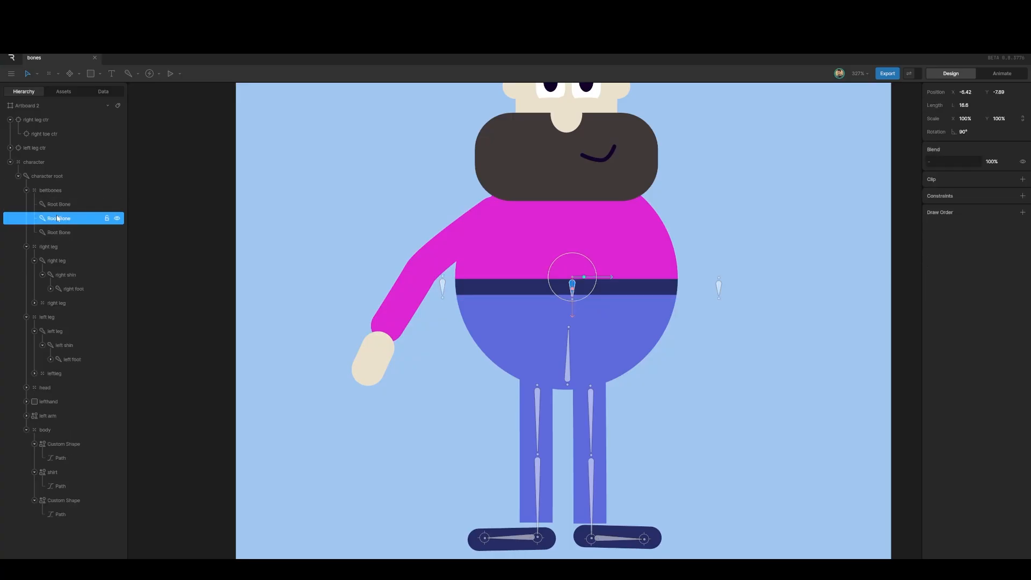
type("17")
key("Return")
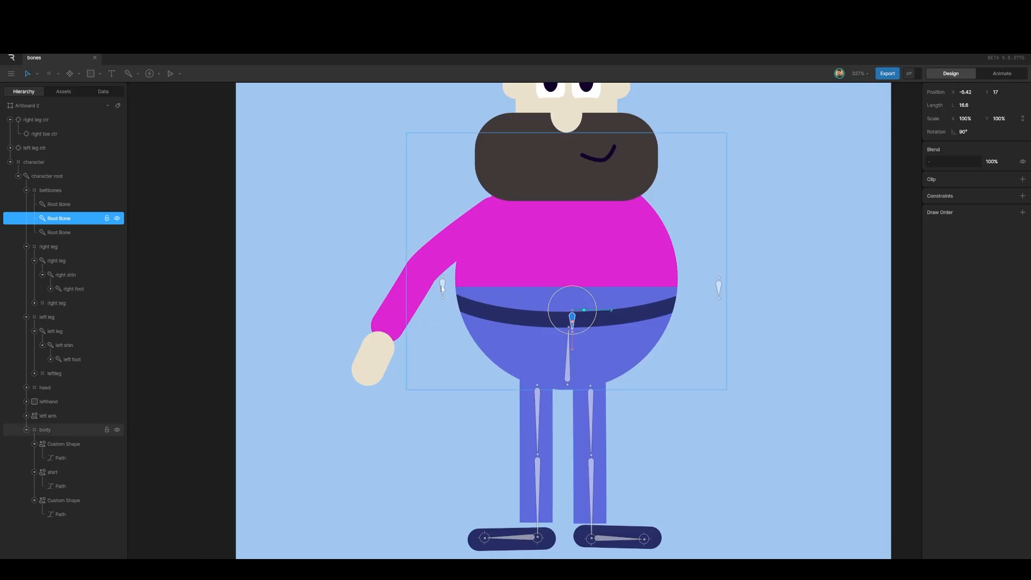
key("ctrl+z")
Step: Bind the shirt's path to the three root bones in the beltbones group
left_click(551, 243)
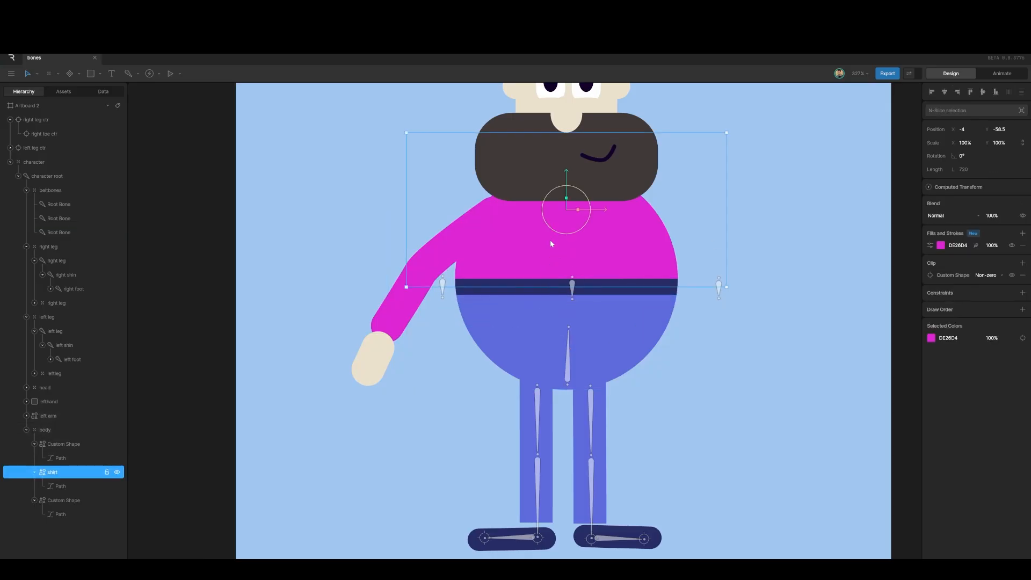
left_click(62, 486)
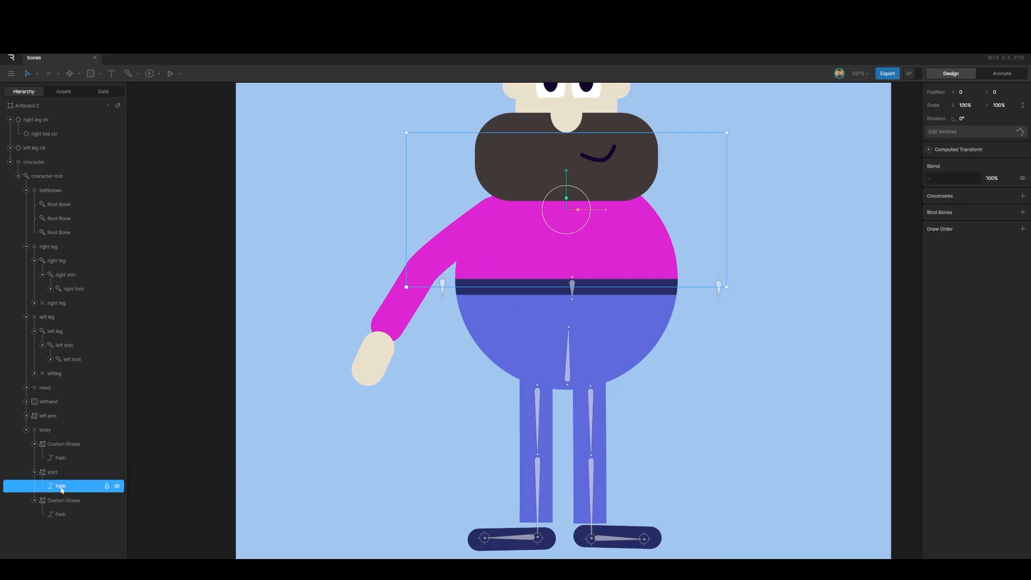
left_click(1019, 132)
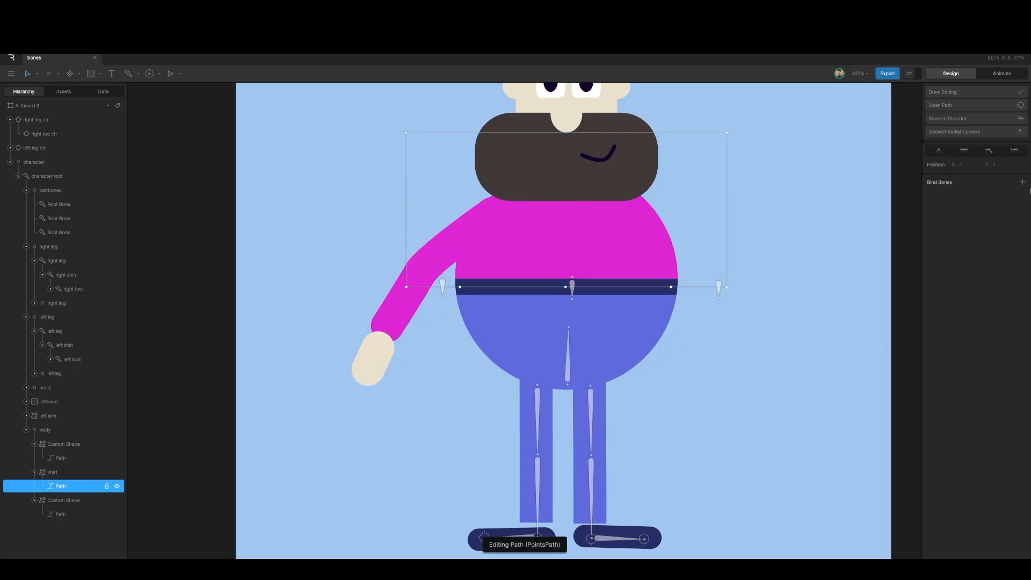
left_click(1022, 182)
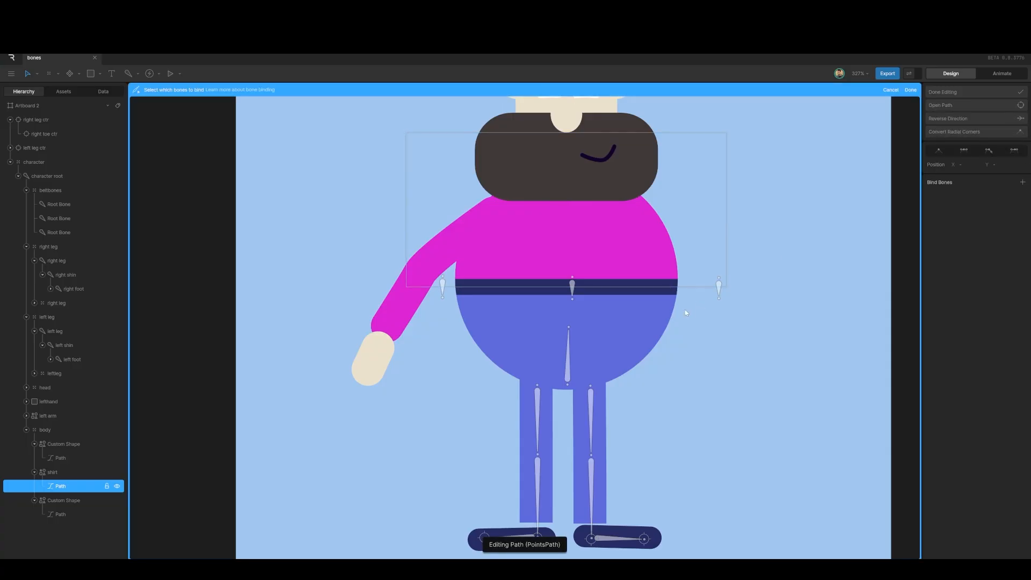
left_click(718, 288)
left_click(573, 295, "shift")
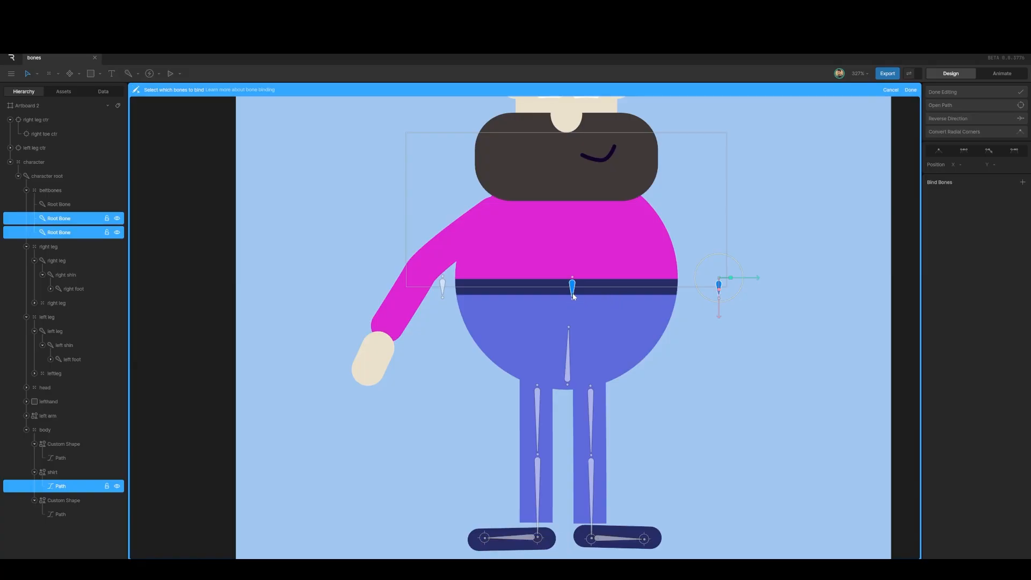
left_click(442, 288, "shift")
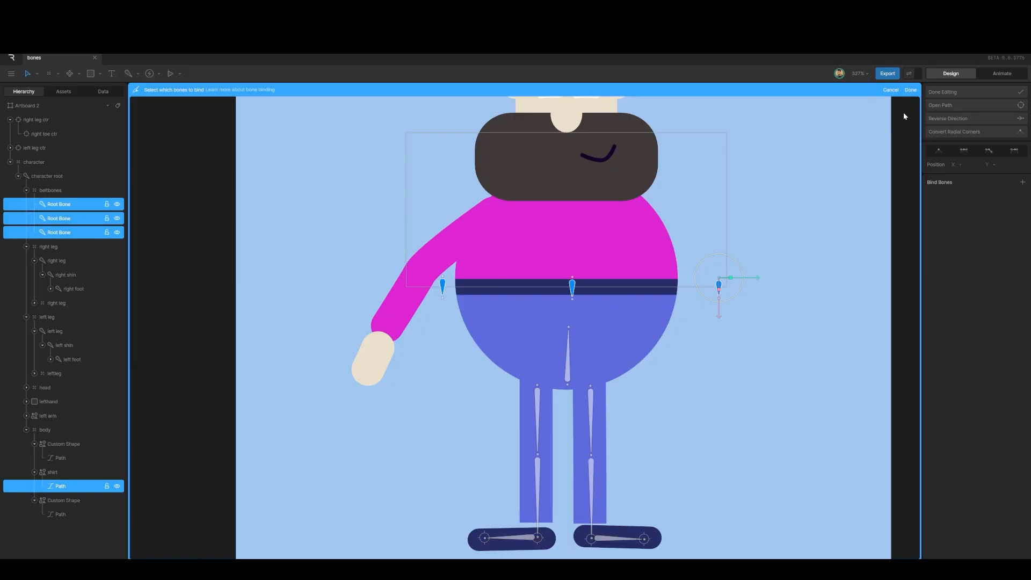
left_click(912, 90)
Step: Select the shirt path's two vertices on the character's right-hand side of the canvas and review their bone weights
scroll(687, 229, "up", 1)
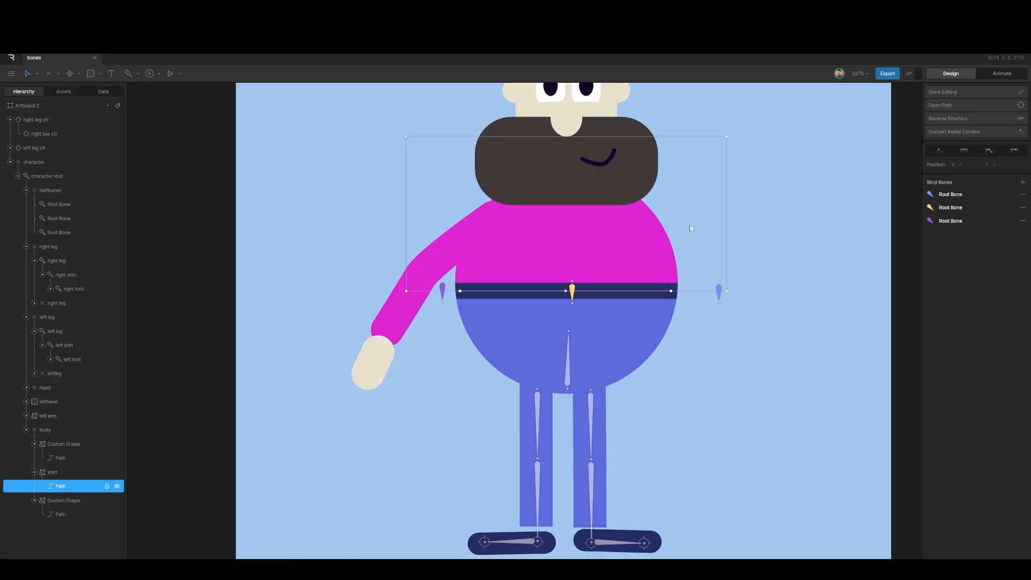
double_click(957, 195)
left_click_drag(710, 130, 755, 321)
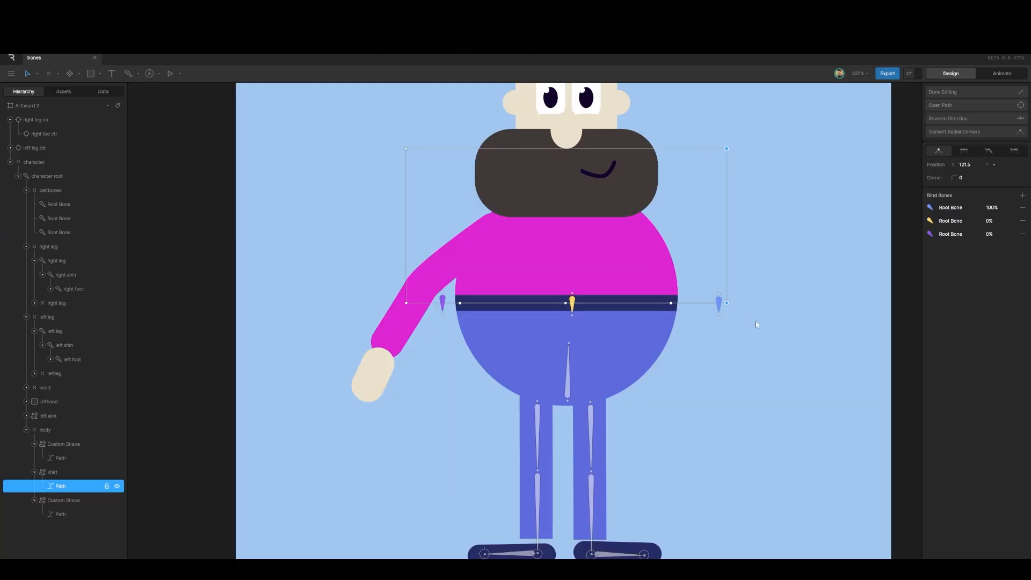
Step: Weight the three middle vertices on the shirt's lower edge 100% to the centre belt bone
double_click(951, 221)
left_click_drag(451, 284, 678, 325)
left_click(989, 220)
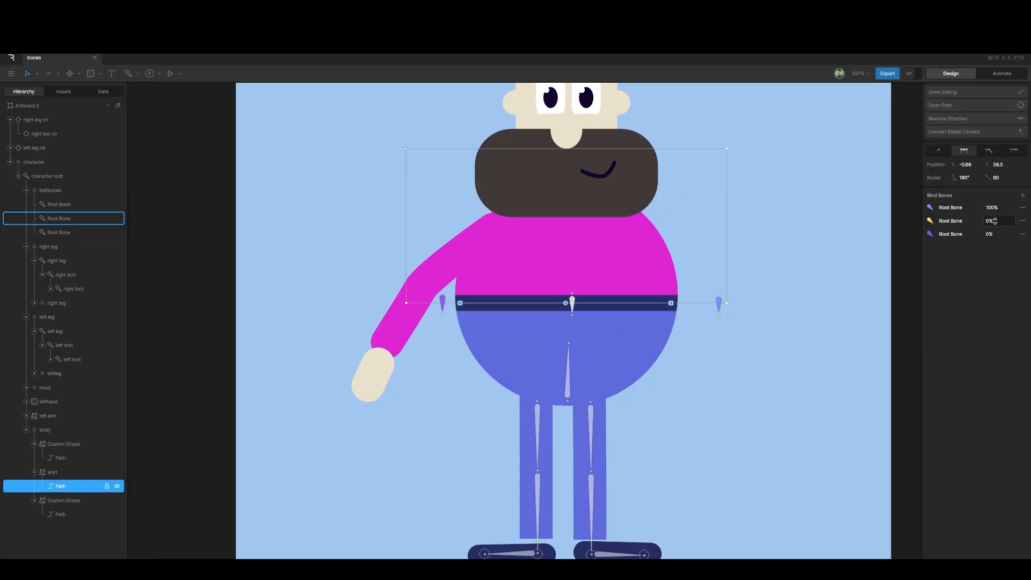
type("100")
key("Return")
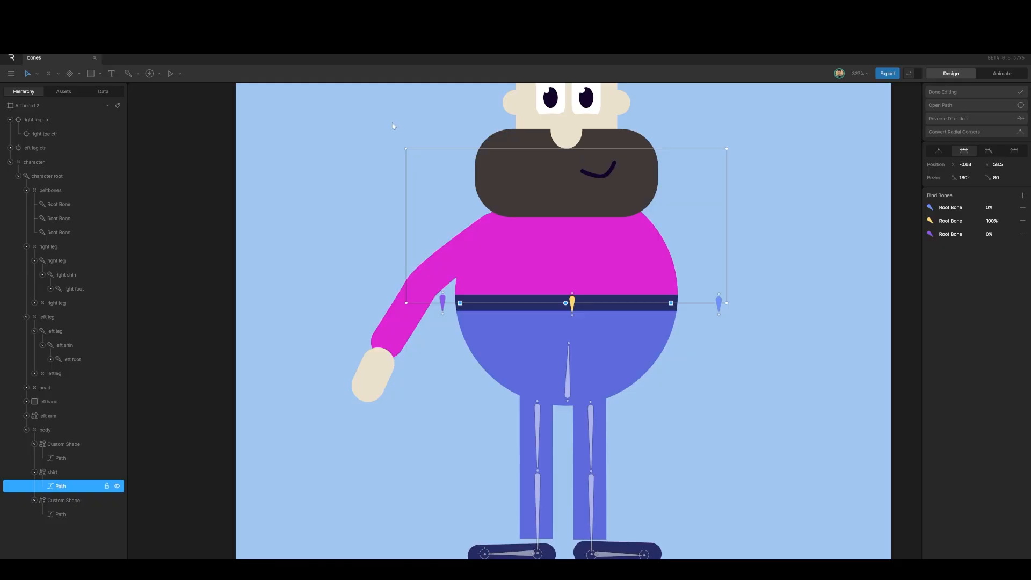
Step: Weight the shirt path's two leftmost vertices 100% to the left belt bone and finish editing the path
left_click_drag(392, 126, 423, 320)
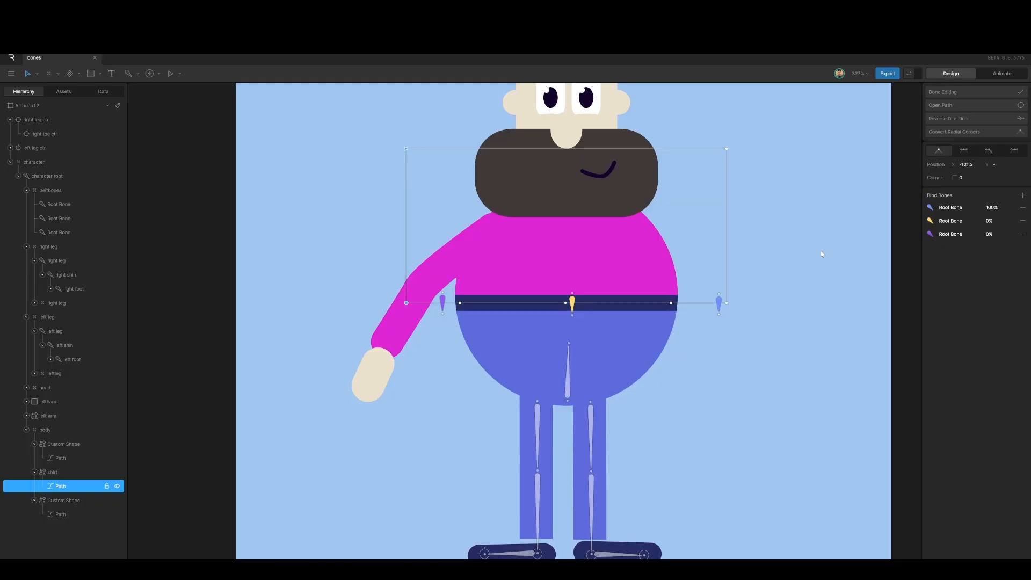
left_click(997, 230)
type("100")
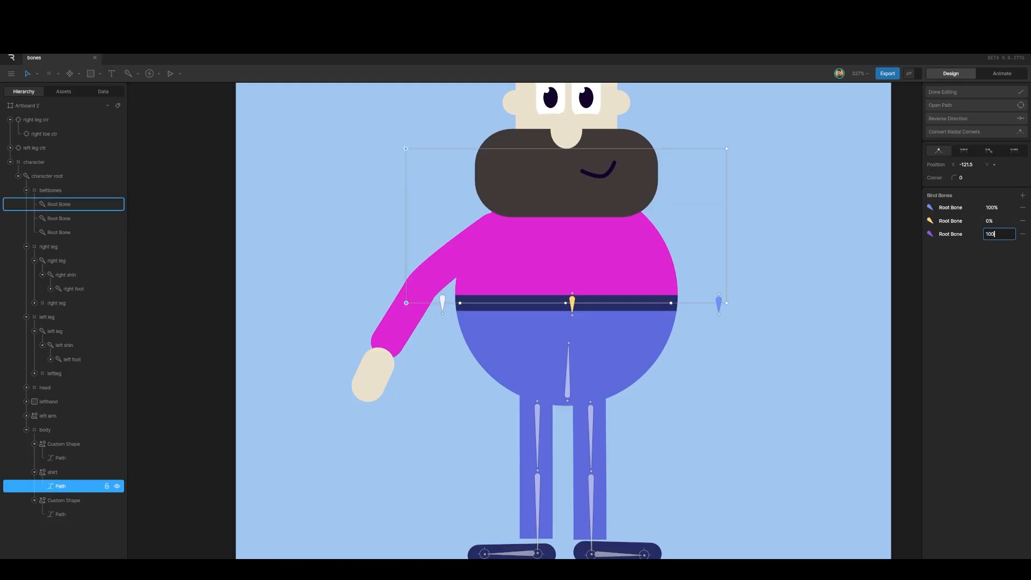
key("Return")
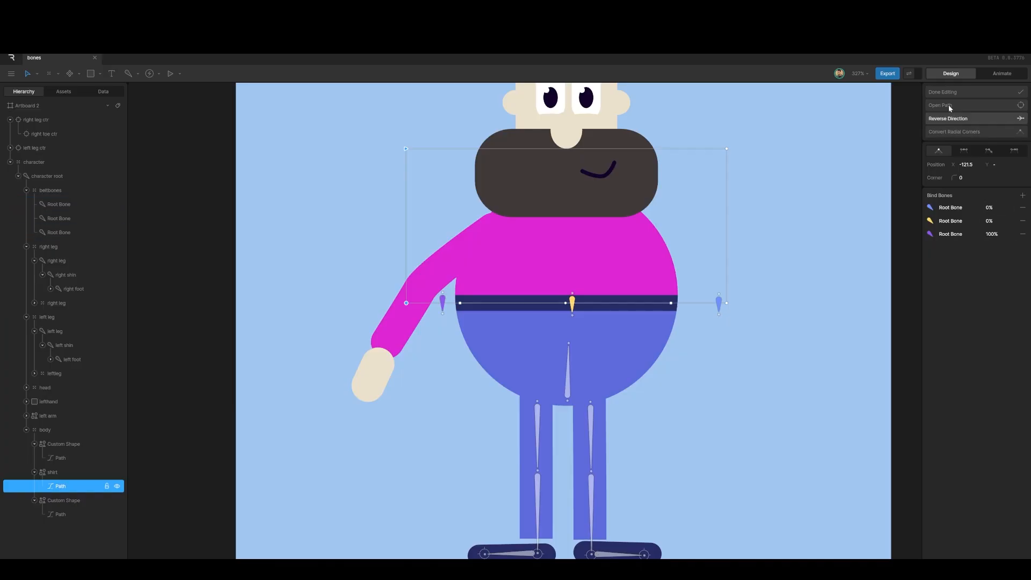
left_click(945, 91)
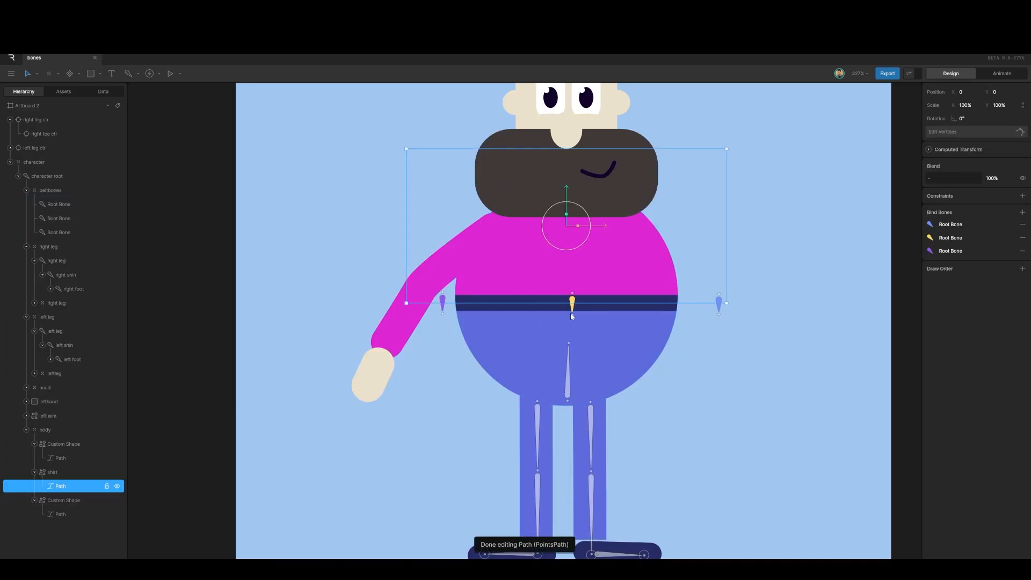
Step: Try shifting the centre bone in beltbones vertically to test the shirt's lower edge, and undo the shift
left_click(60, 219)
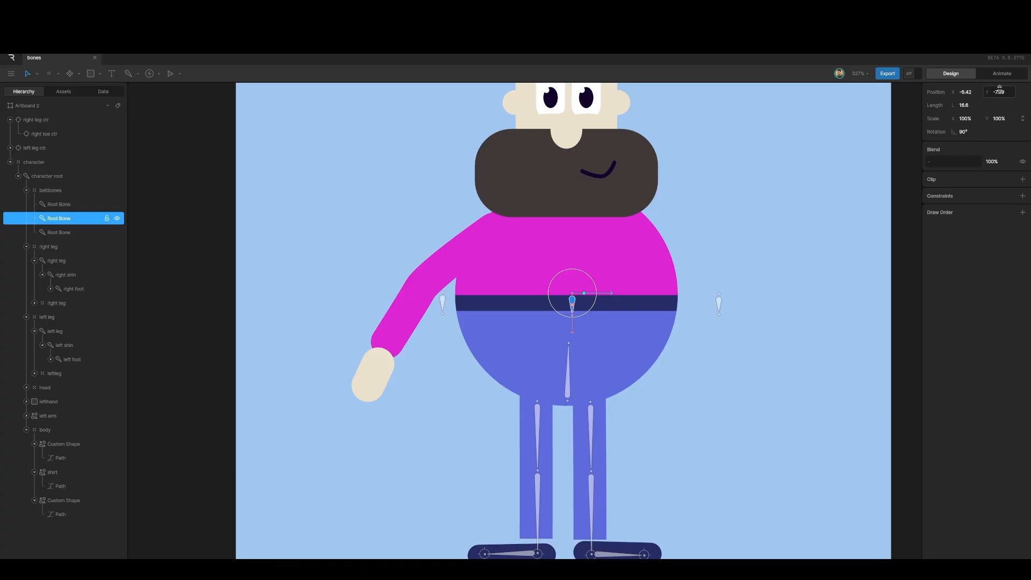
mouse_move(999, 90)
left_mouse_down()
mouse_move(1004, 76)
mouse_move(999, 107)
mouse_move(1003, 74)
mouse_move(1001, 88)
left_mouse_up()
key("ctrl+z")
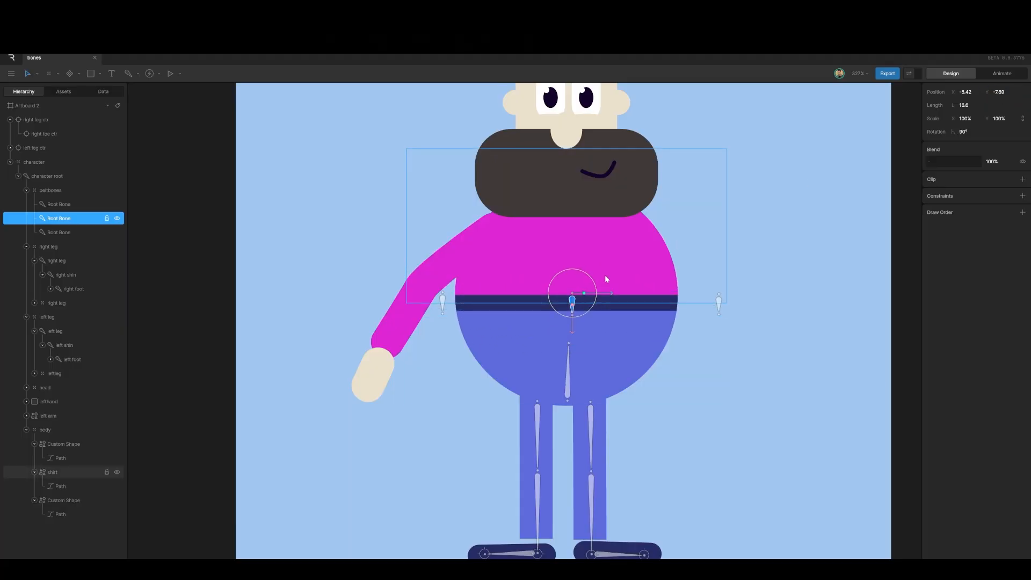